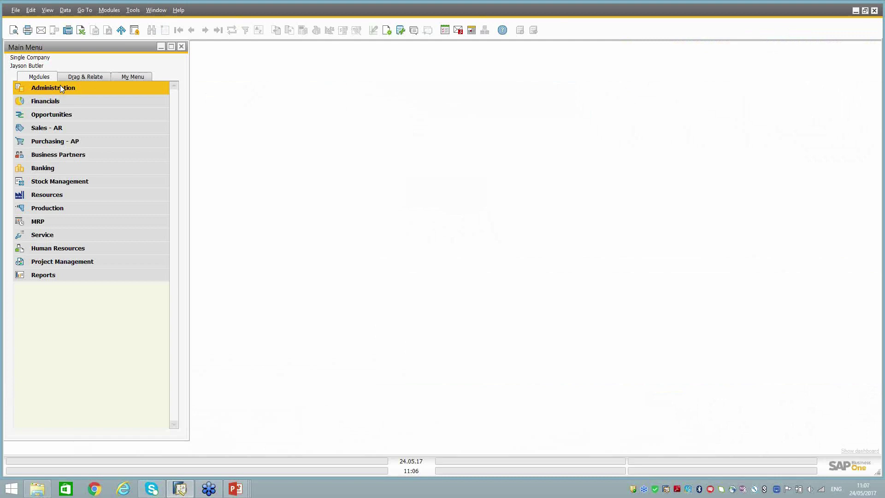
Review the Calculate Depreciation By options in the company's basic initialisation details, then close them without changes.
{"action": "left_click", "coordinate": [61, 87]}
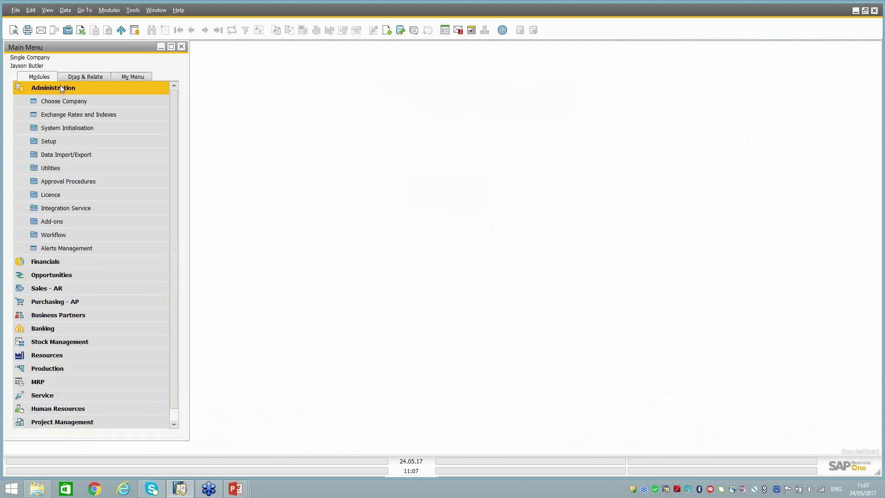
{"action": "left_click", "coordinate": [63, 128]}
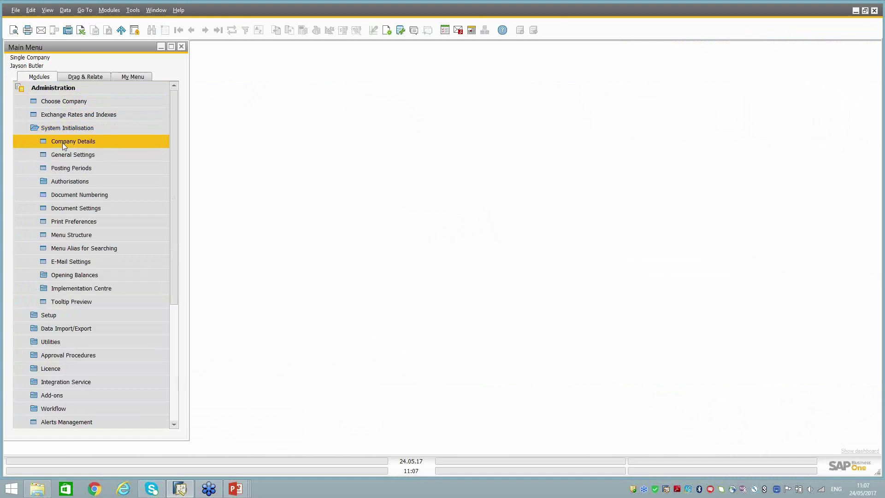
{"action": "left_click", "coordinate": [62, 142]}
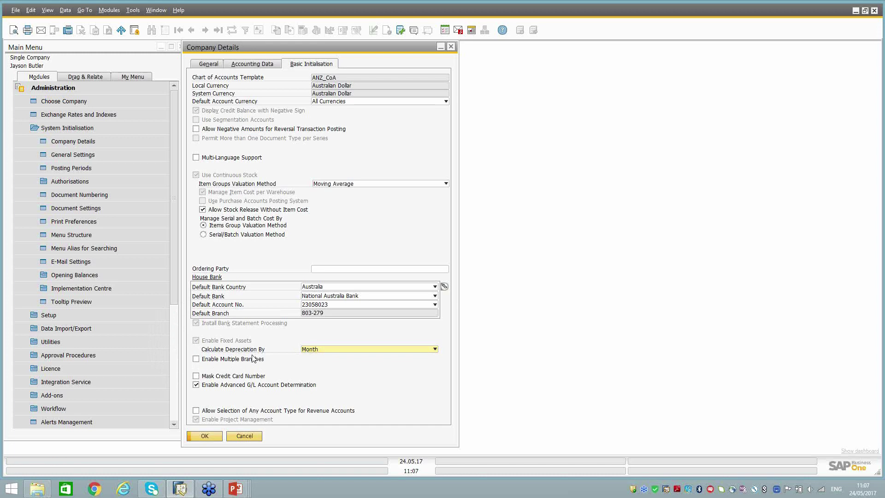
{"action": "left_click", "coordinate": [306, 351]}
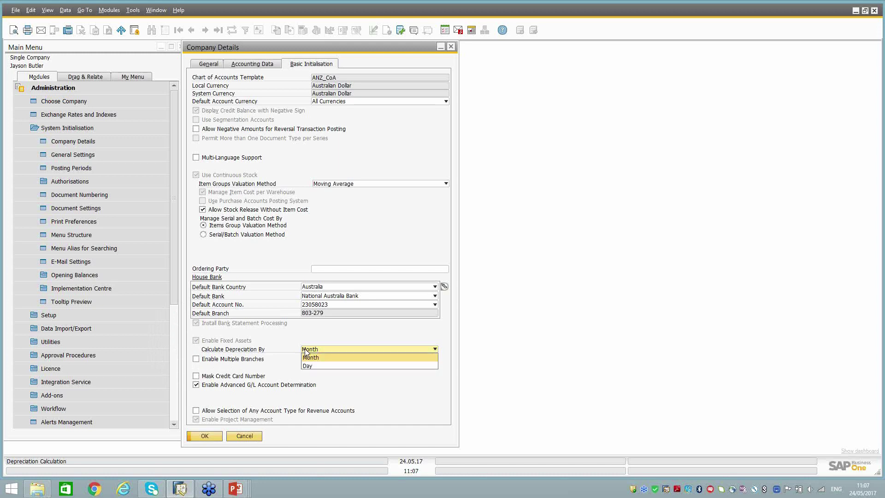
{"action": "left_click", "coordinate": [333, 340]}
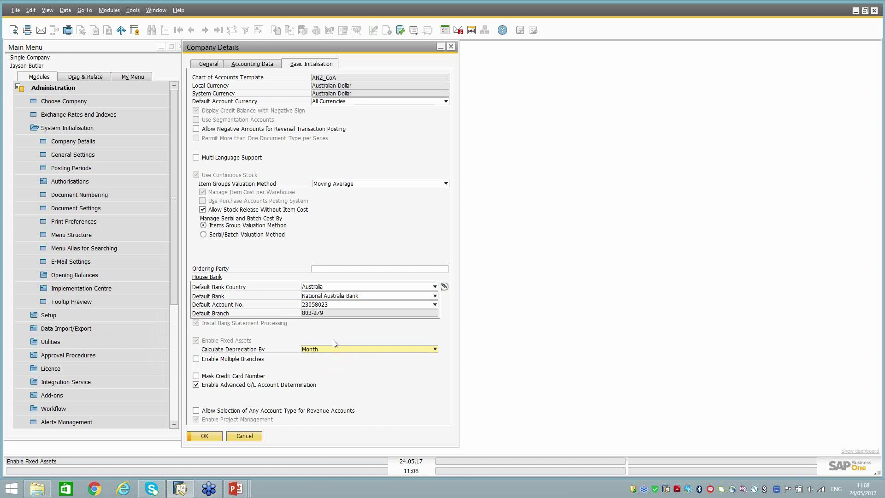
{"action": "left_click", "coordinate": [253, 439]}
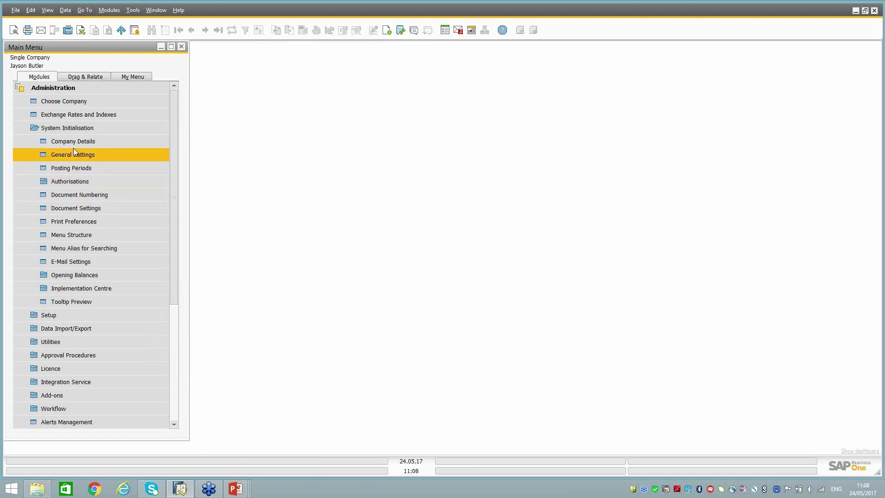
Review the document numbering series for Items and the fixed asset documents, then close the numbering setup without changes.
{"action": "left_click", "coordinate": [72, 129]}
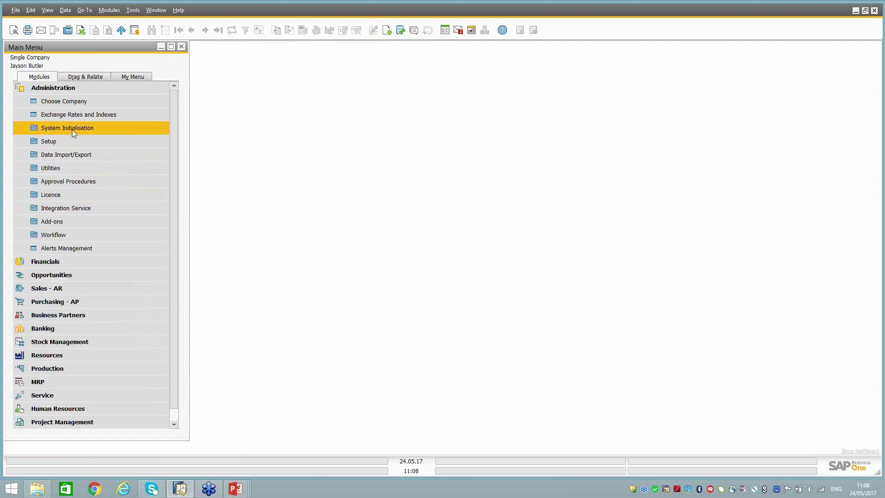
{"action": "left_click", "coordinate": [72, 129]}
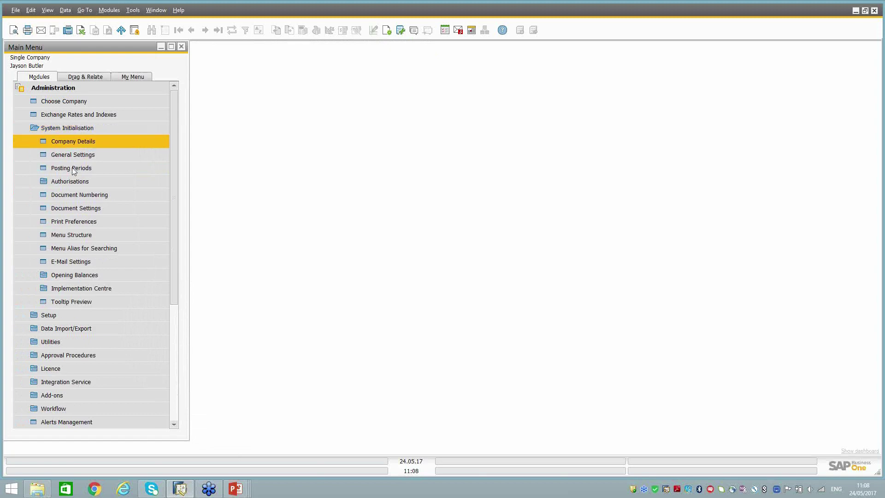
{"action": "left_click", "coordinate": [73, 198]}
{"action": "double_click", "coordinate": [129, 98]}
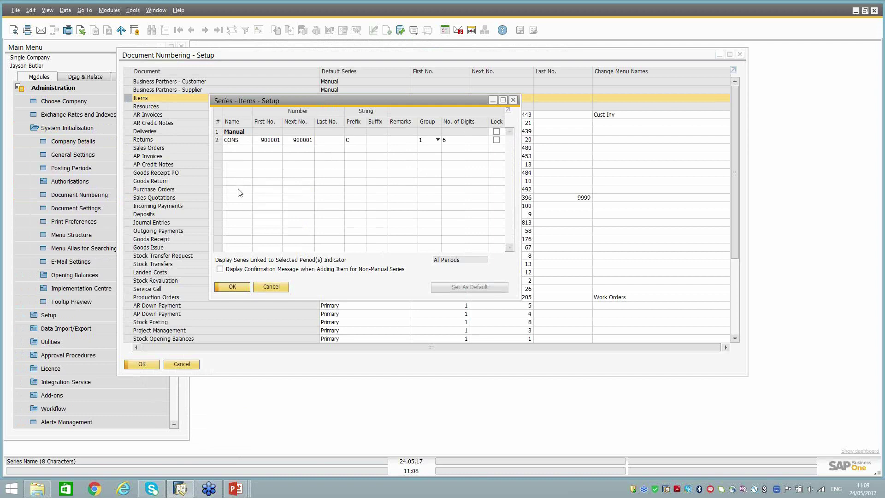
{"action": "left_click", "coordinate": [271, 287]}
{"action": "scroll", "coordinate": [222, 254], "scroll_direction": "down", "scroll_amount": 5}
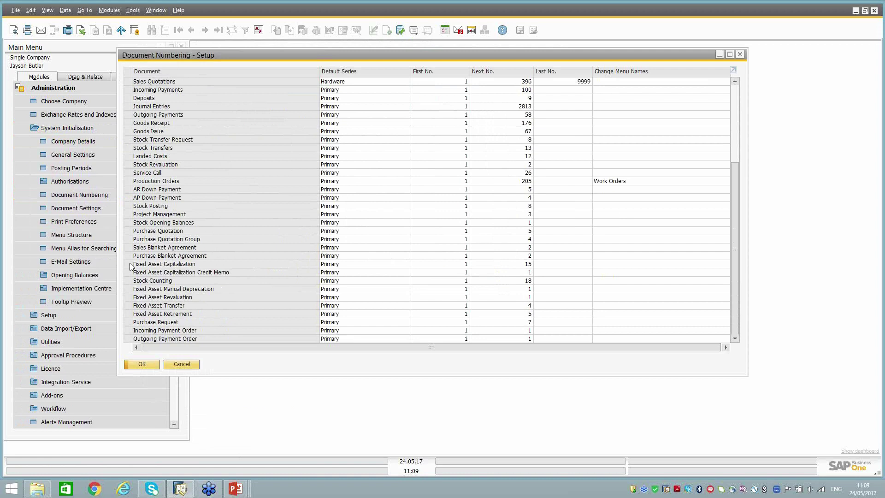
{"action": "left_click", "coordinate": [188, 364]}
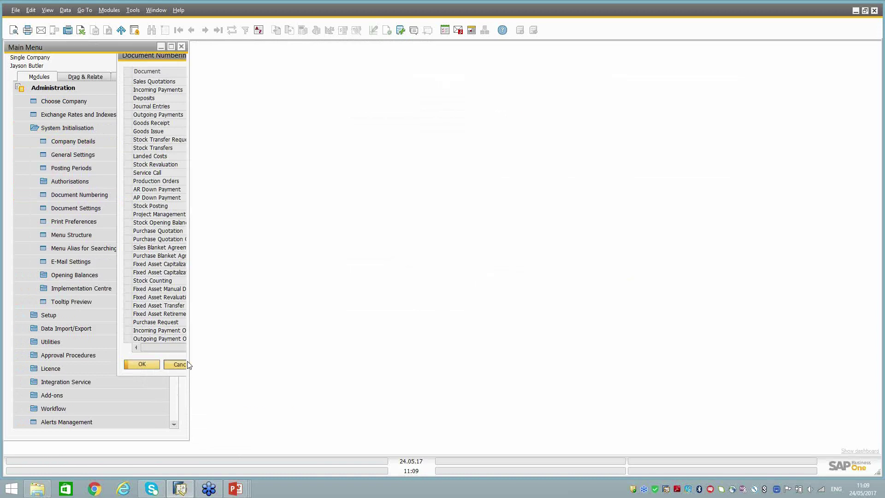
Open the fixed assets Account Determination setup and display its first record, Building.
{"action": "left_click", "coordinate": [70, 128]}
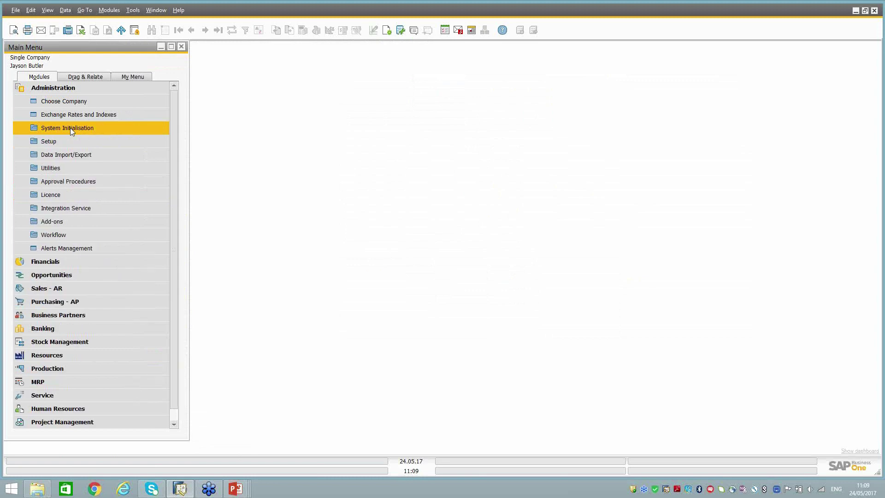
{"action": "left_click", "coordinate": [57, 142]}
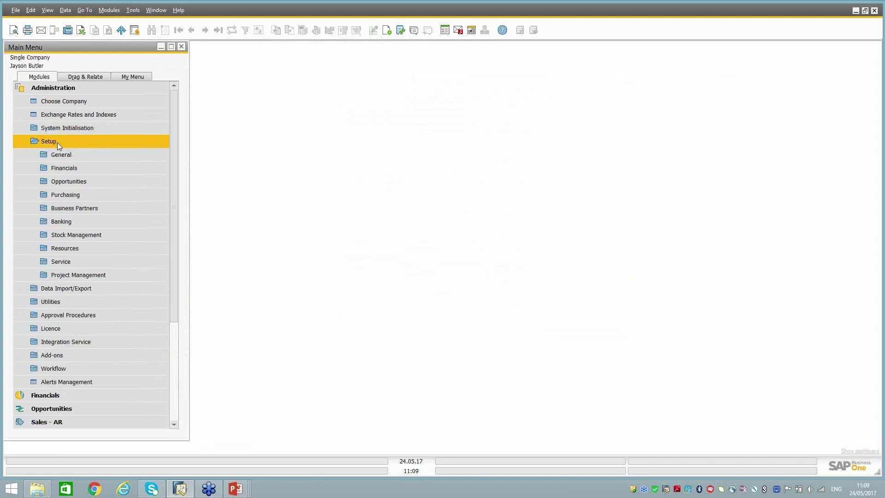
{"action": "left_click", "coordinate": [64, 168]}
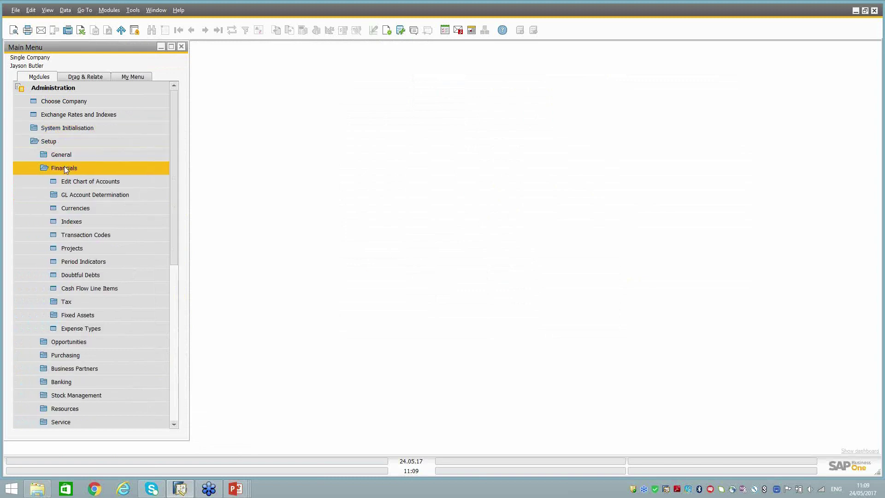
{"action": "left_click", "coordinate": [78, 315]}
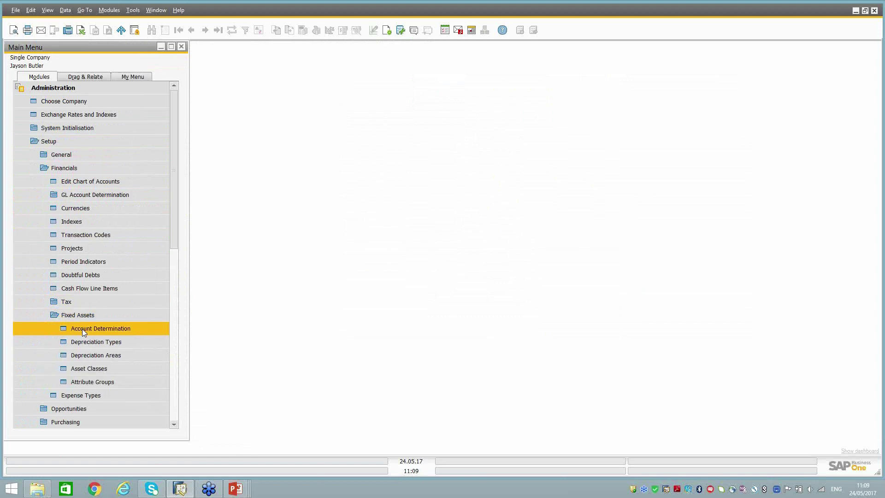
{"action": "left_click", "coordinate": [82, 328]}
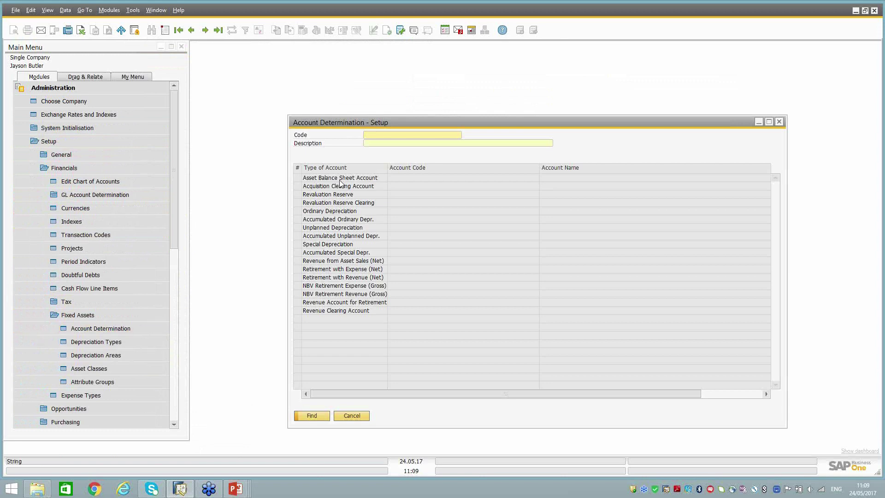
{"action": "left_click", "coordinate": [180, 33]}
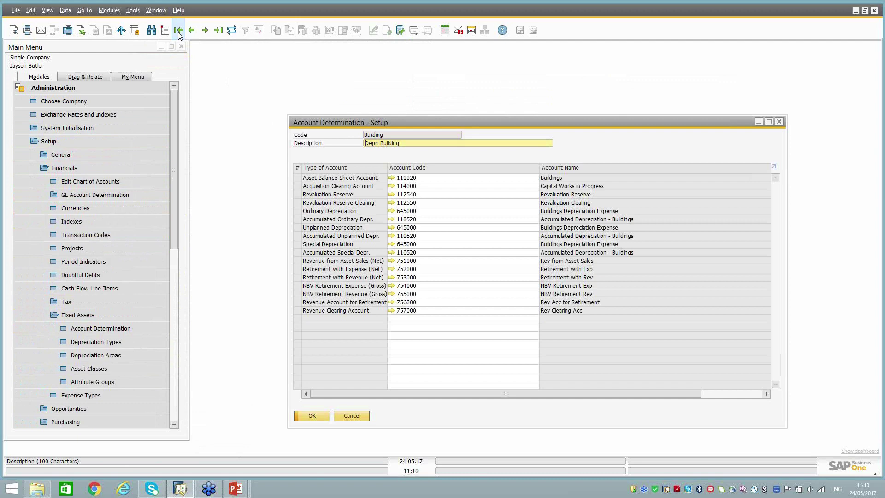
View the chart of accounts entry linked to the Asset Balance Sheet Account, then return to the account determination.
{"action": "mouse_move", "coordinate": [418, 183]}
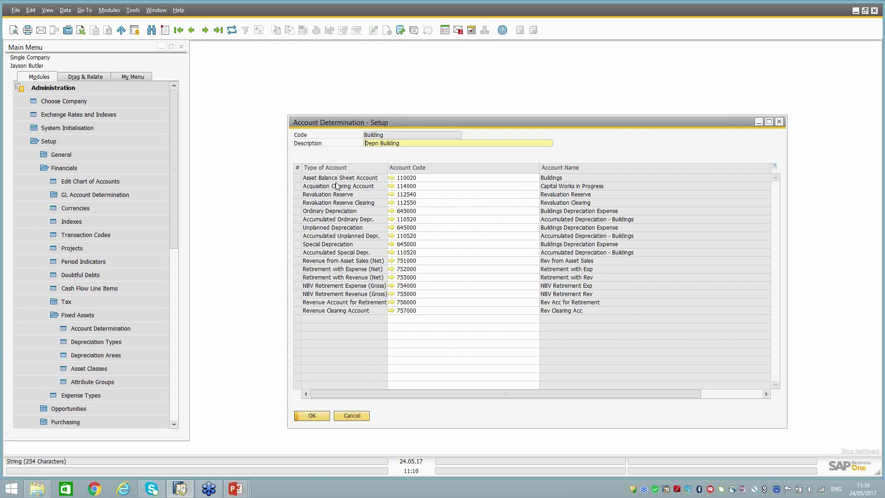
{"action": "left_click", "coordinate": [392, 180]}
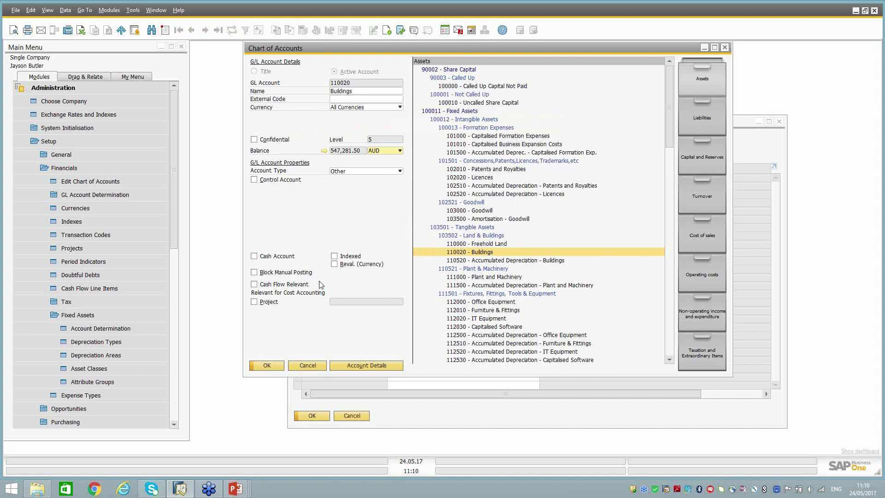
{"action": "left_click", "coordinate": [300, 367]}
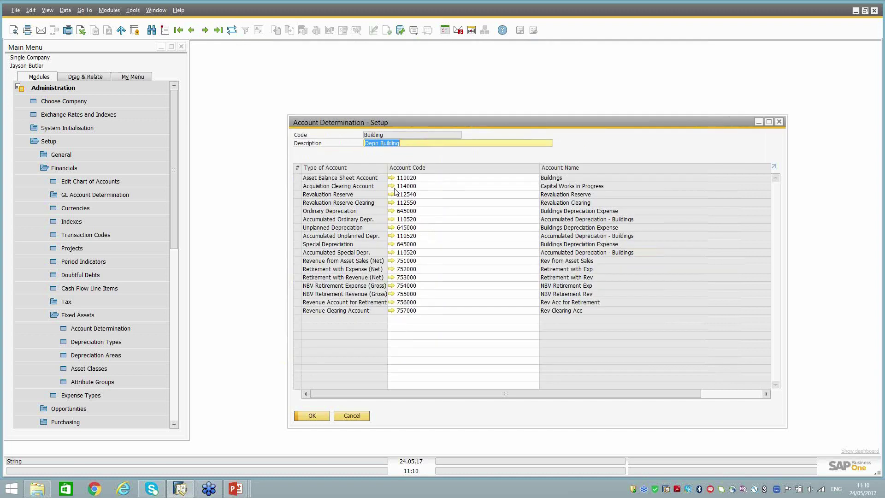
Examine the accounts assigned to Acquisition Clearing, Revaluation Reserve and Revaluation Reserve Clearing.
{"action": "left_click", "coordinate": [416, 186]}
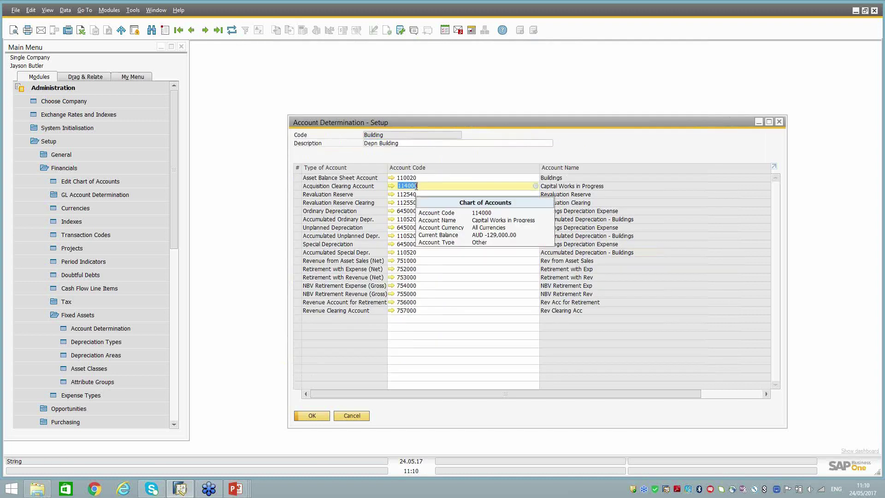
{"action": "left_click", "coordinate": [423, 184]}
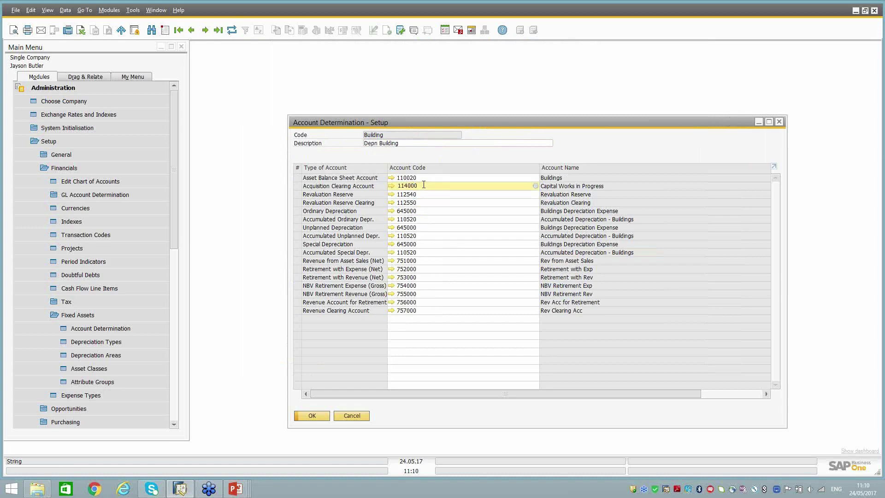
{"action": "mouse_move", "coordinate": [424, 184]}
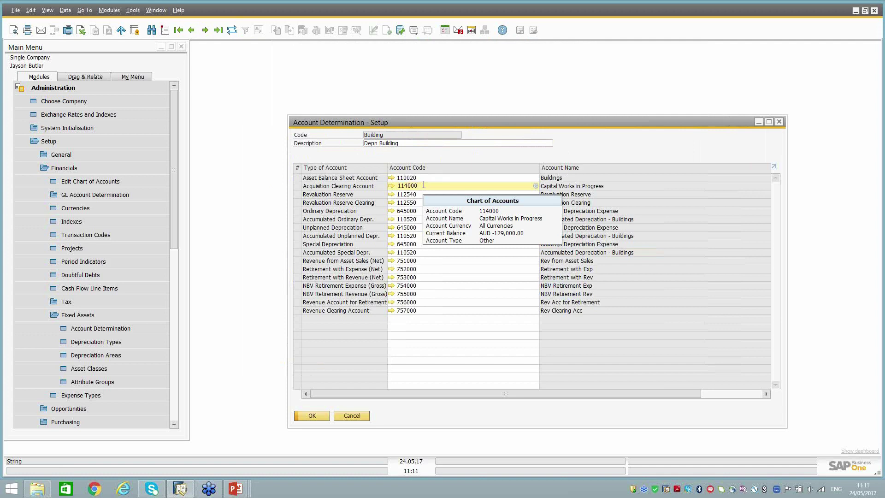
{"action": "left_click", "coordinate": [405, 196]}
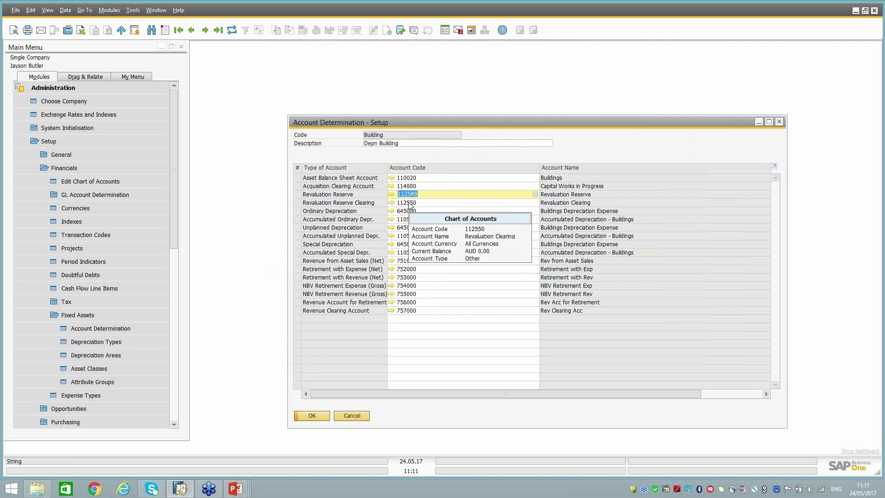
{"action": "left_click", "coordinate": [408, 204]}
{"action": "left_click", "coordinate": [423, 194]}
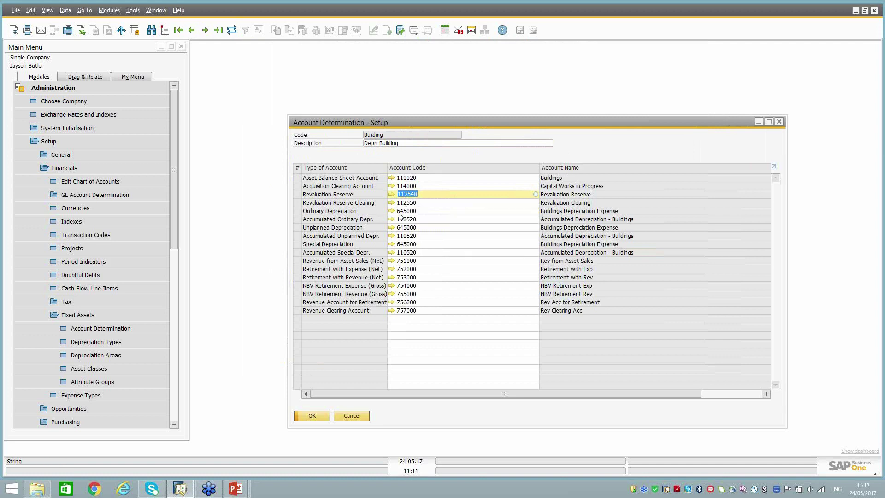
Examine the accounts assigned to Ordinary Depreciation and Accumulated Ordinary Depreciation.
{"action": "left_click", "coordinate": [411, 211]}
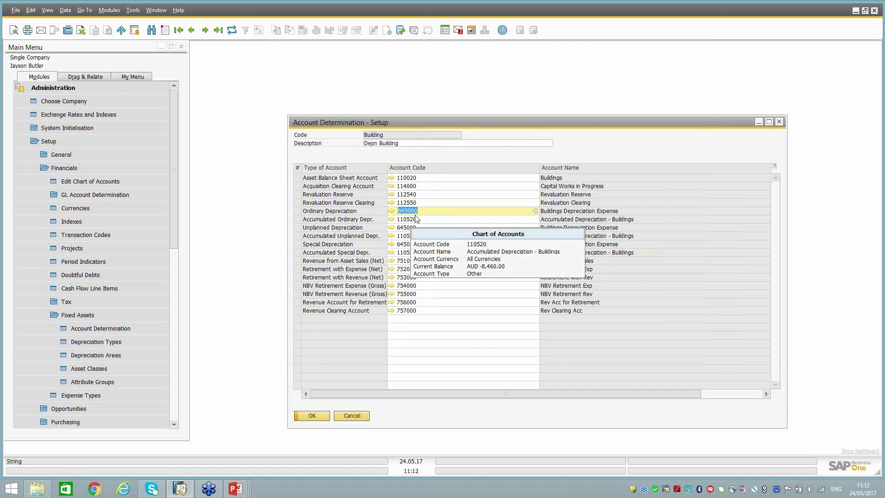
{"action": "left_click", "coordinate": [424, 211]}
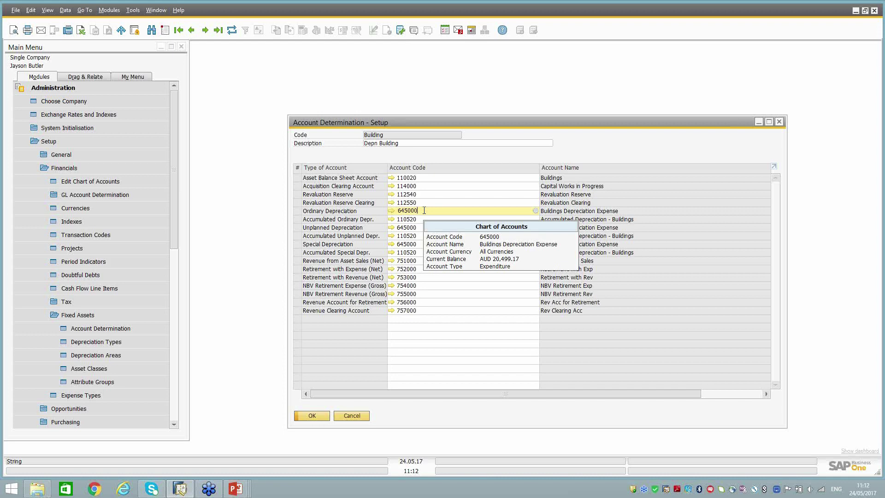
{"action": "left_click", "coordinate": [419, 219]}
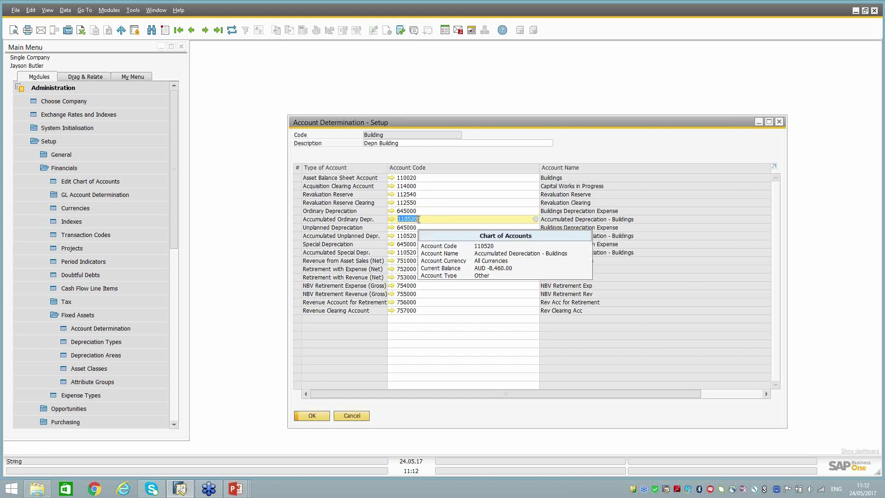
Compare the Buildings and Accumulated Depreciation - Buildings accounts in the chart of accounts, then close it without changes.
{"action": "left_click", "coordinate": [392, 220]}
{"action": "left_click", "coordinate": [494, 254]}
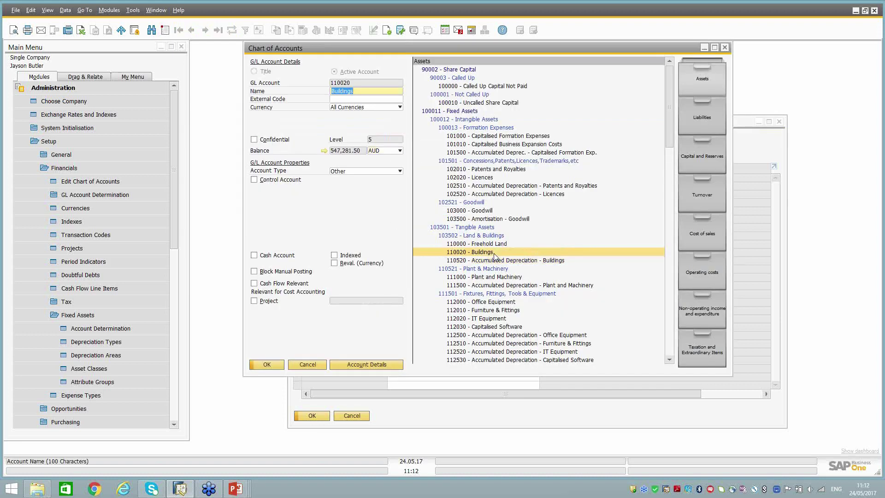
{"action": "left_click", "coordinate": [489, 260]}
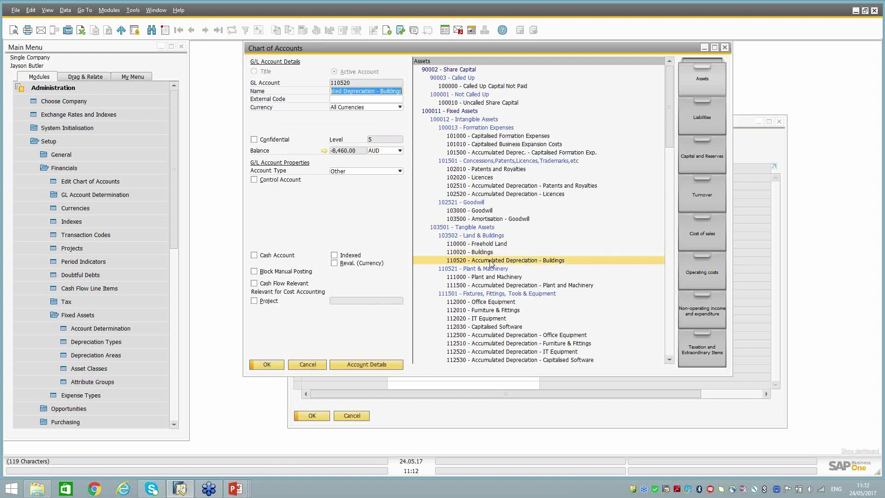
{"action": "left_click", "coordinate": [490, 252]}
{"action": "left_click", "coordinate": [486, 262]}
{"action": "left_click", "coordinate": [490, 253]}
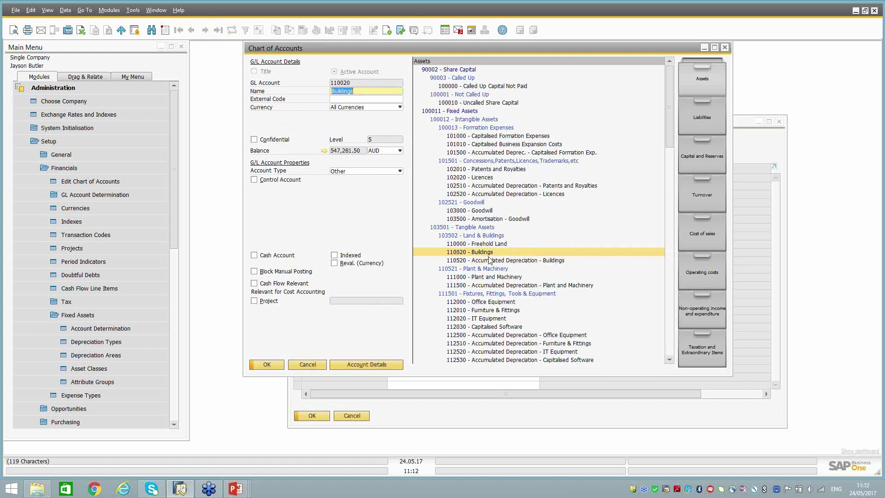
{"action": "left_click", "coordinate": [319, 363]}
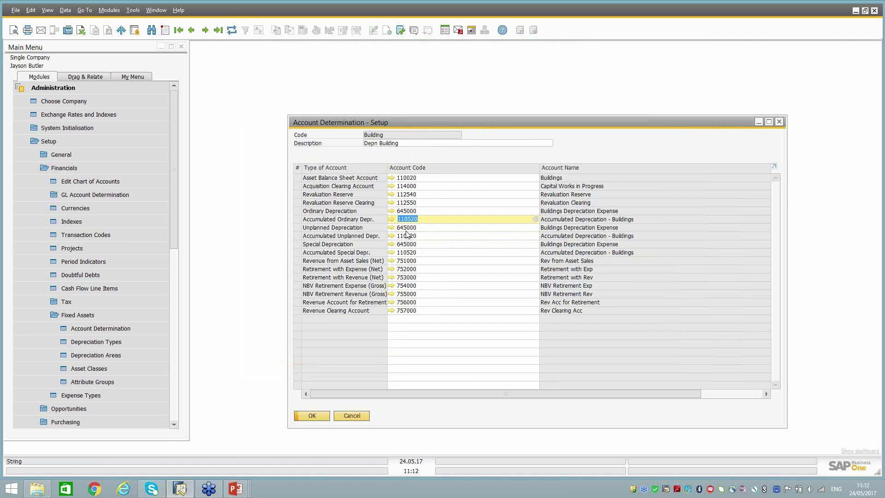
Examine the accounts assigned to Unplanned Depreciation, Accumulated Unplanned Depreciation and Special Depreciation.
{"action": "mouse_move", "coordinate": [408, 229]}
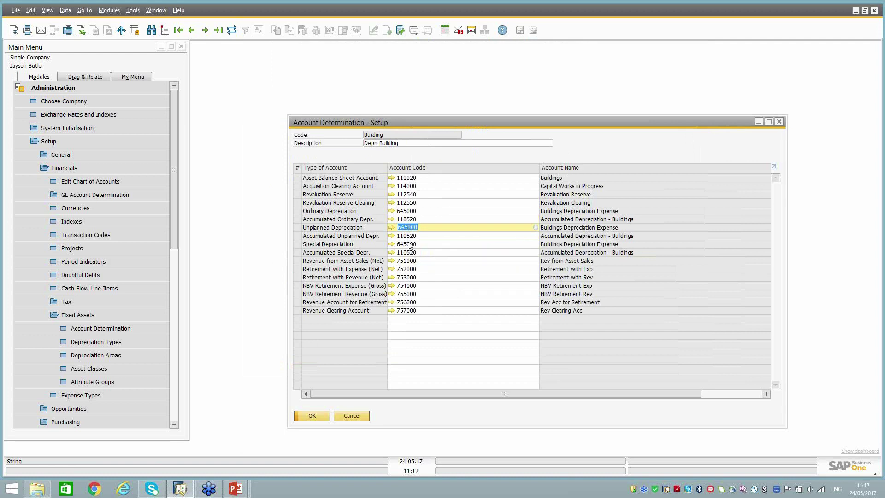
{"action": "left_click", "coordinate": [408, 244]}
{"action": "left_click", "coordinate": [408, 227]}
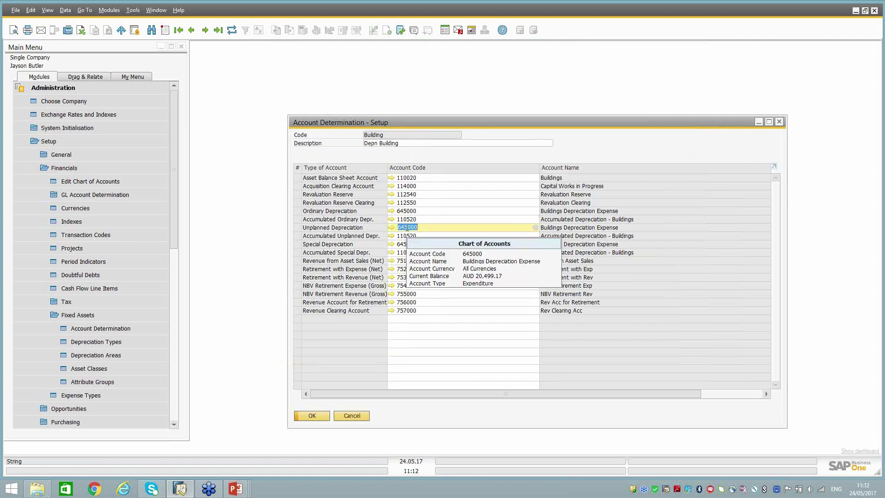
{"action": "mouse_move", "coordinate": [406, 237]}
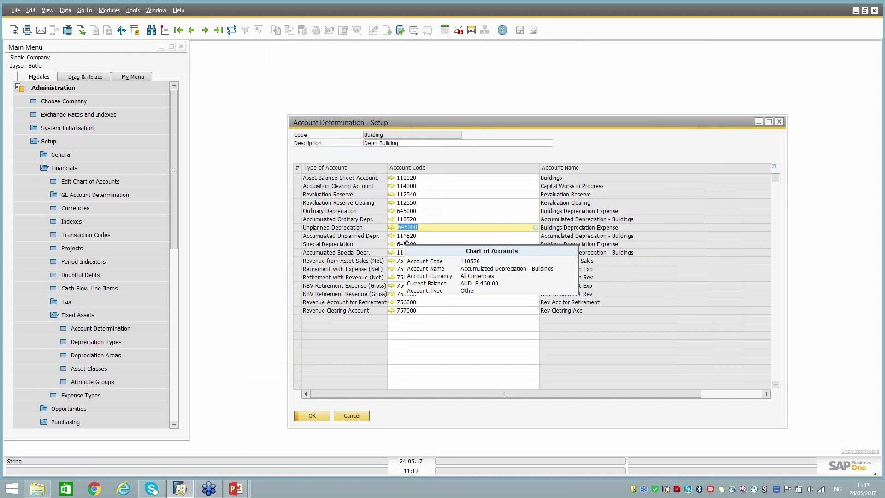
Examine the accounts assigned to Accumulated Unplanned and Accumulated Special Depreciation, then close the building account determination without changes.
{"action": "left_click", "coordinate": [406, 236]}
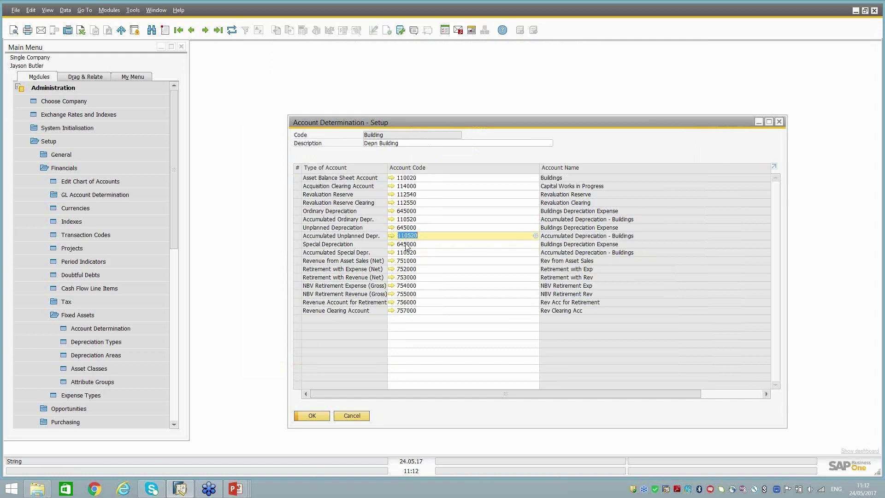
{"action": "left_click", "coordinate": [408, 253]}
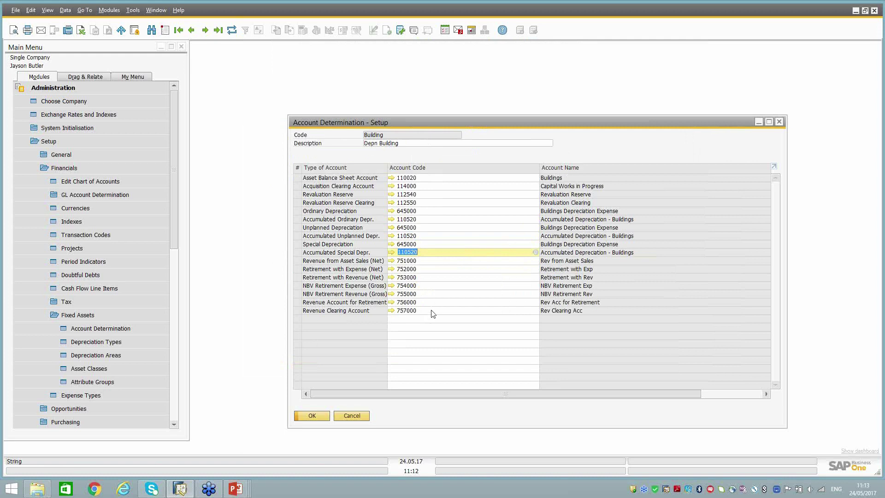
{"action": "mouse_move", "coordinate": [437, 272]}
{"action": "left_click", "coordinate": [351, 417]}
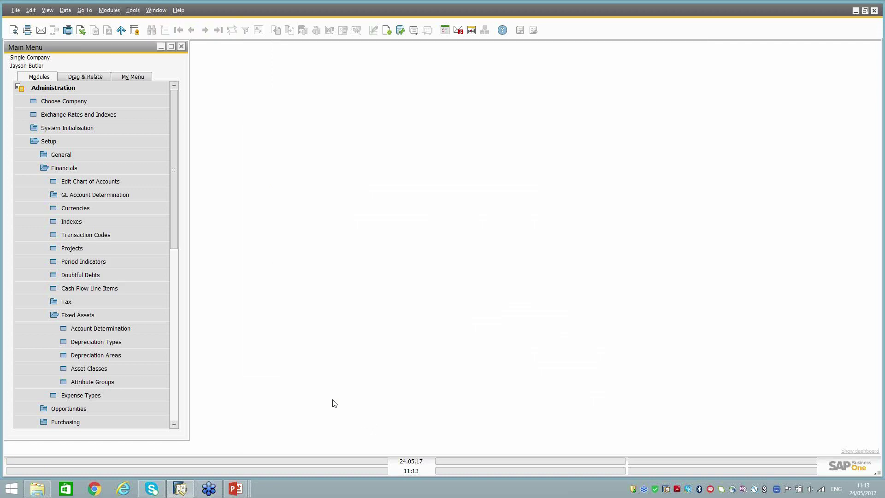
Open the depreciation areas setup, go to the Booking Area record and review the available area types.
{"action": "left_click", "coordinate": [132, 358]}
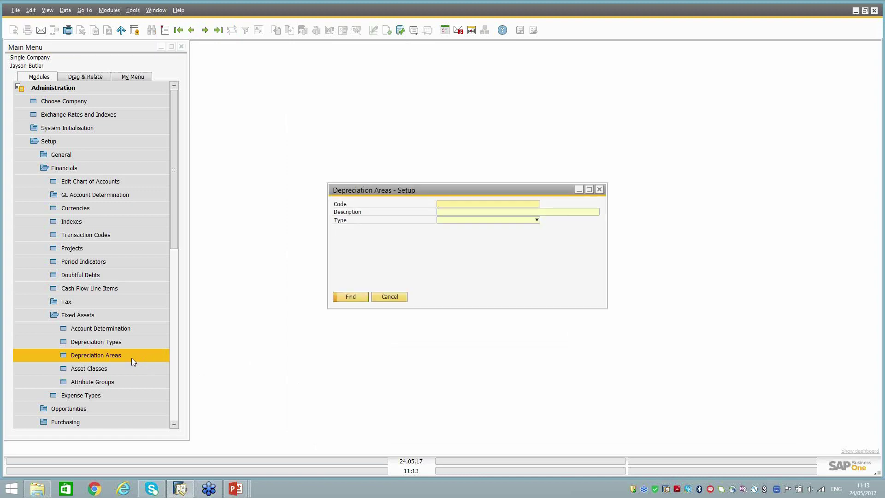
{"action": "left_click", "coordinate": [177, 30]}
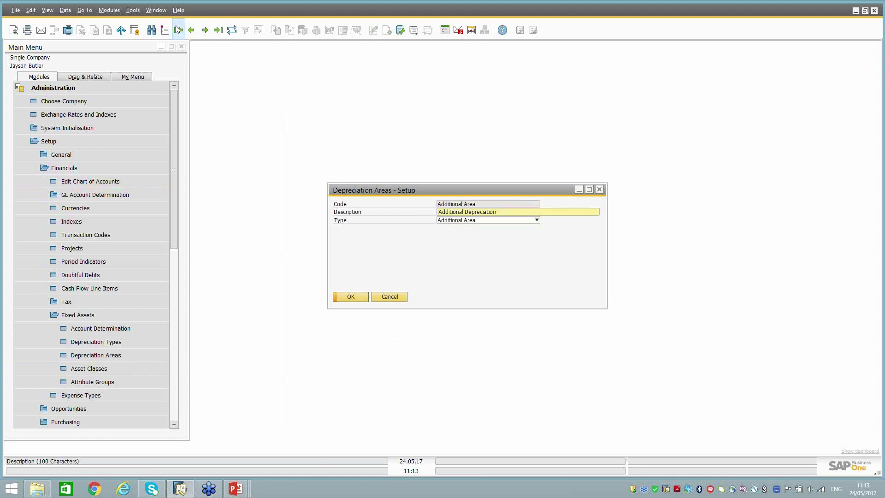
{"action": "left_click", "coordinate": [205, 29]}
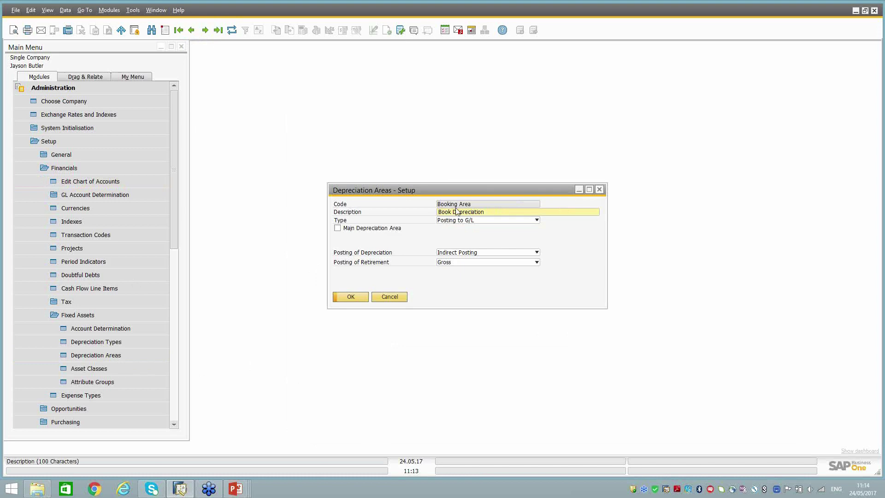
{"action": "left_click", "coordinate": [467, 221]}
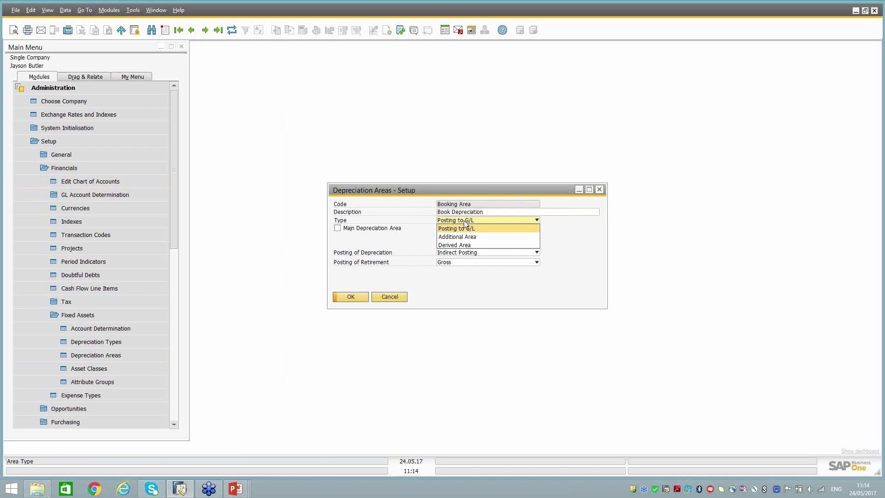
{"action": "left_click", "coordinate": [464, 222]}
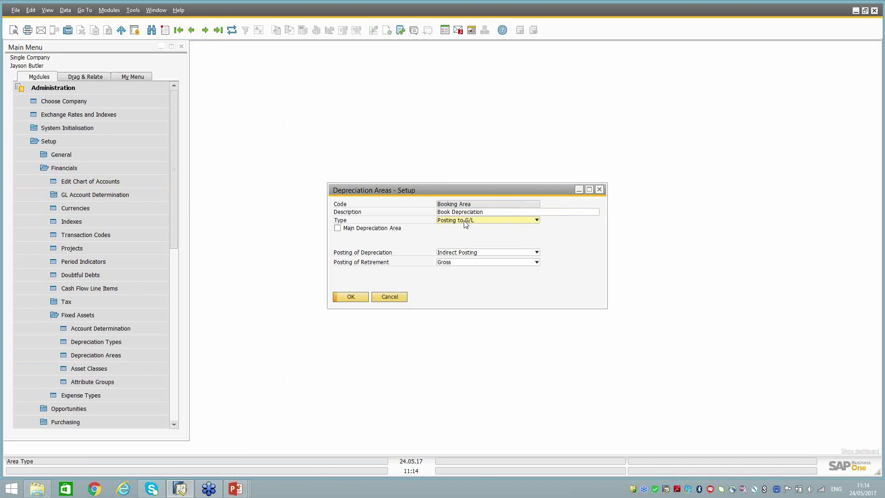
{"action": "left_click", "coordinate": [465, 222]}
{"action": "left_click", "coordinate": [466, 224]}
Review the Posting of Depreciation and Posting of Retirement options of the Booking Area without changing them.
{"action": "left_click", "coordinate": [461, 254]}
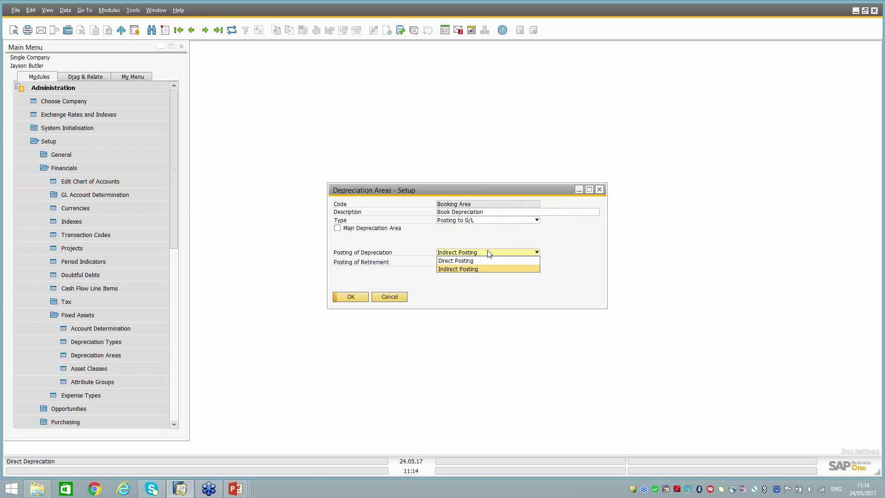
{"action": "left_click", "coordinate": [481, 253]}
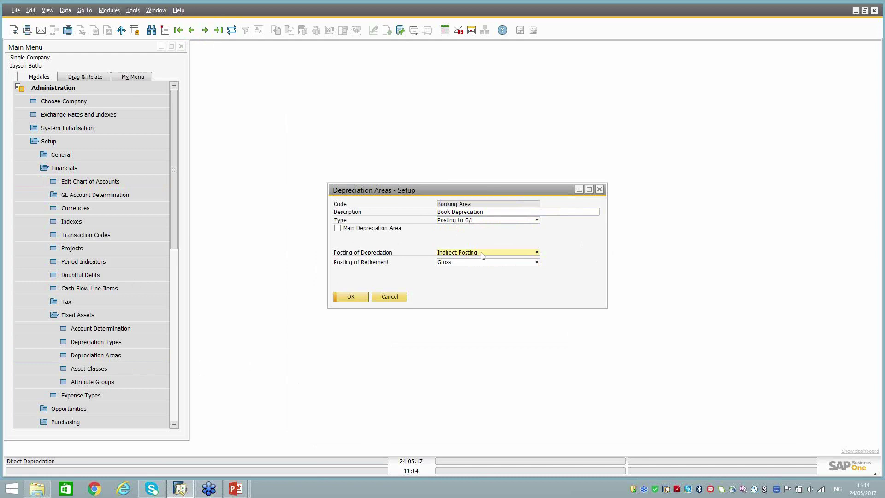
{"action": "left_click", "coordinate": [482, 255]}
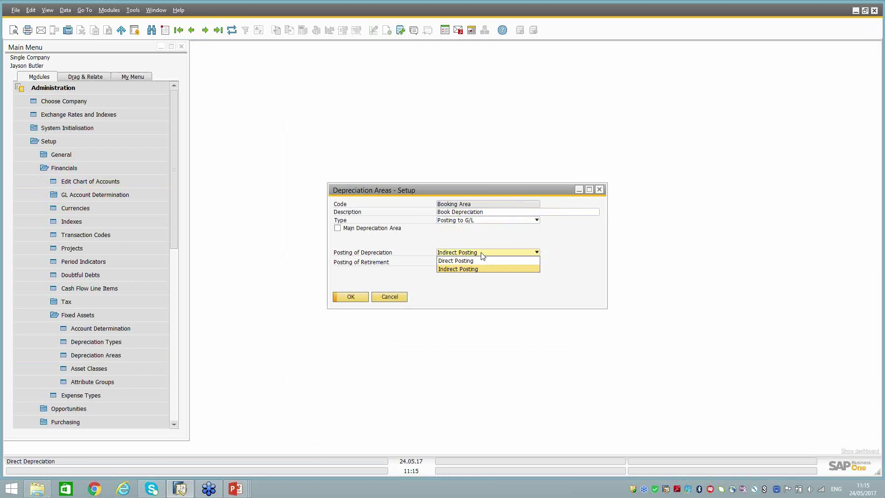
{"action": "left_click", "coordinate": [480, 253]}
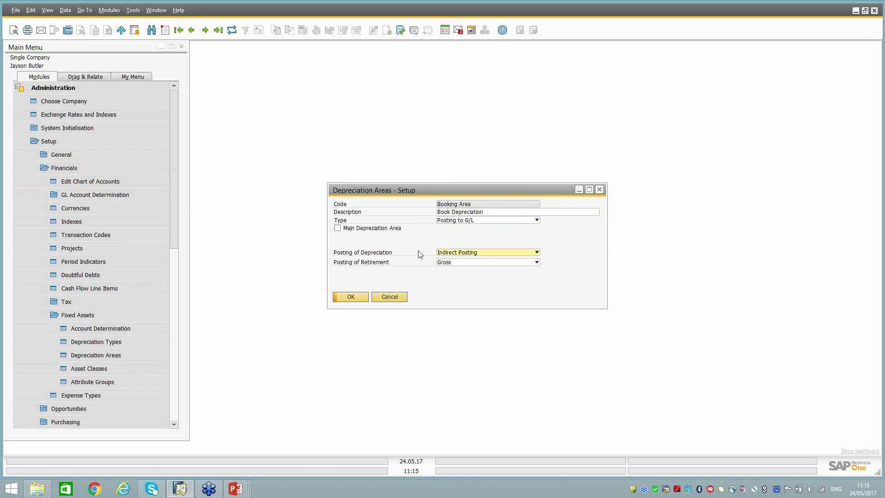
{"action": "left_click", "coordinate": [453, 263]}
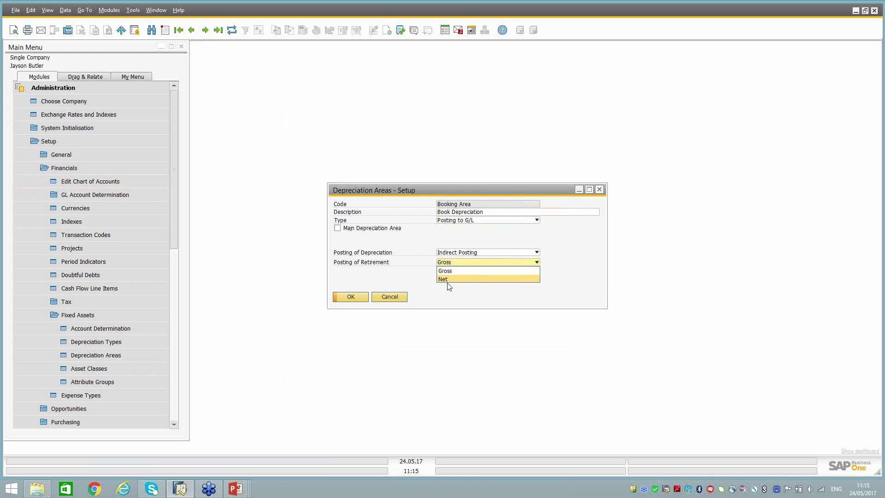
{"action": "left_click", "coordinate": [413, 202]}
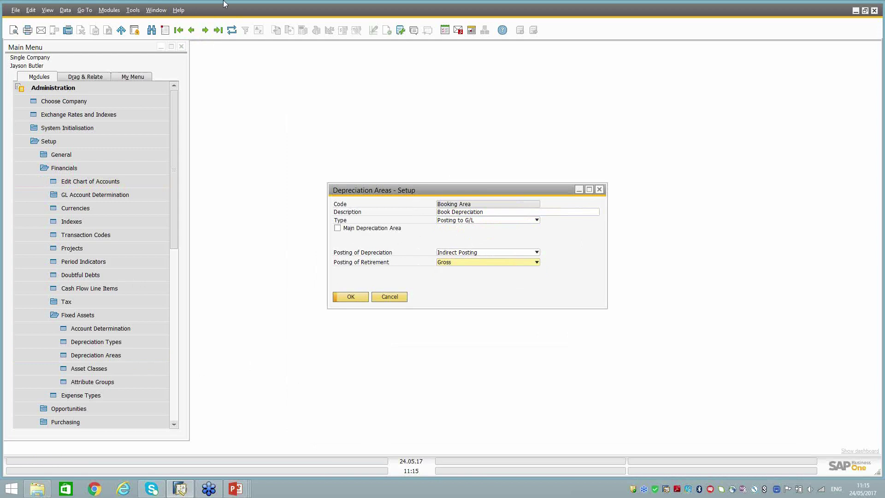
Browse the remaining depreciation areas, including Main Area and Tax, then close the setup without changes.
{"action": "left_click", "coordinate": [206, 30]}
{"action": "left_click", "coordinate": [206, 30]}
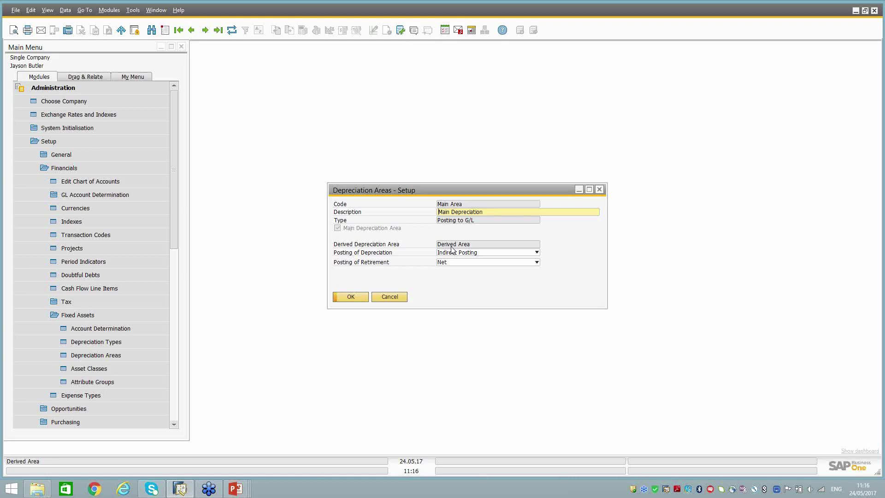
{"action": "left_click", "coordinate": [206, 31]}
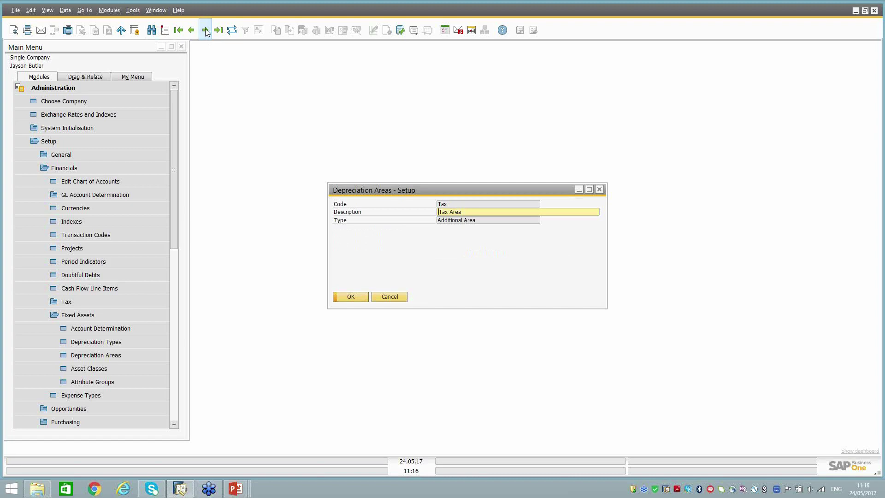
{"action": "left_click", "coordinate": [390, 299]}
Open the depreciation types setup, review the available methods and view the calculation settings for Straight Line.
{"action": "left_click", "coordinate": [118, 341]}
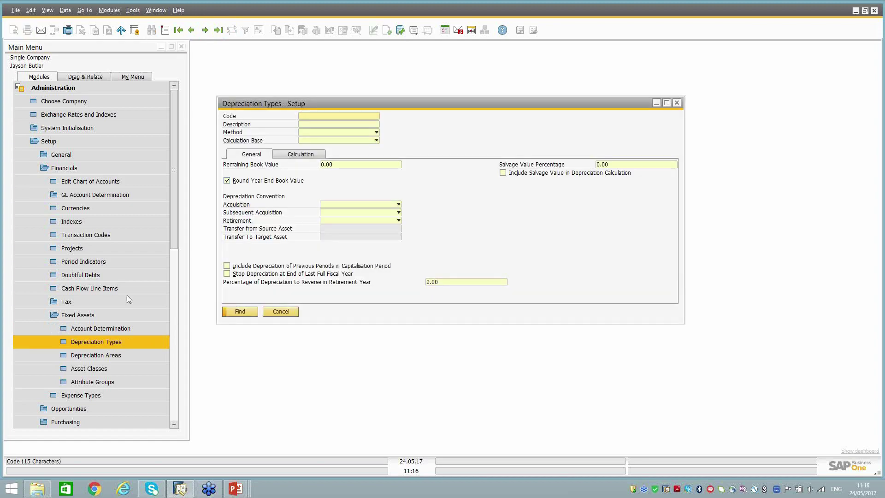
{"action": "left_click", "coordinate": [376, 133]}
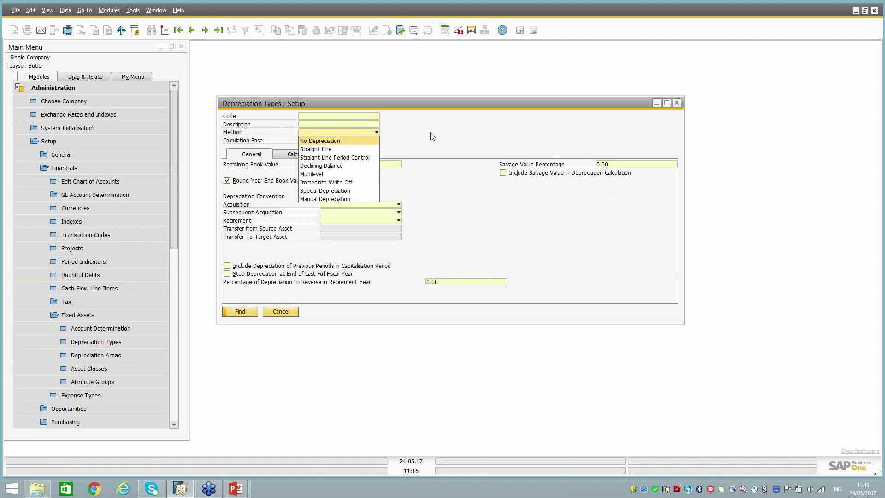
{"action": "left_click", "coordinate": [336, 150]}
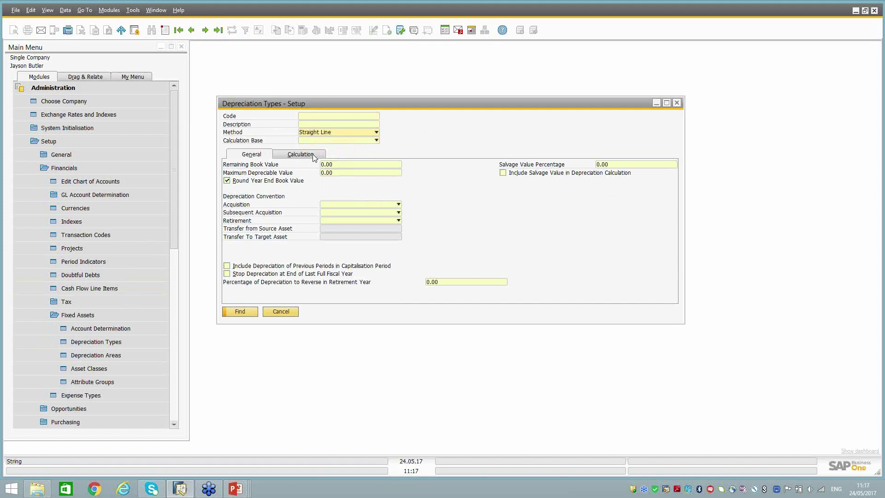
{"action": "left_click", "coordinate": [313, 157]}
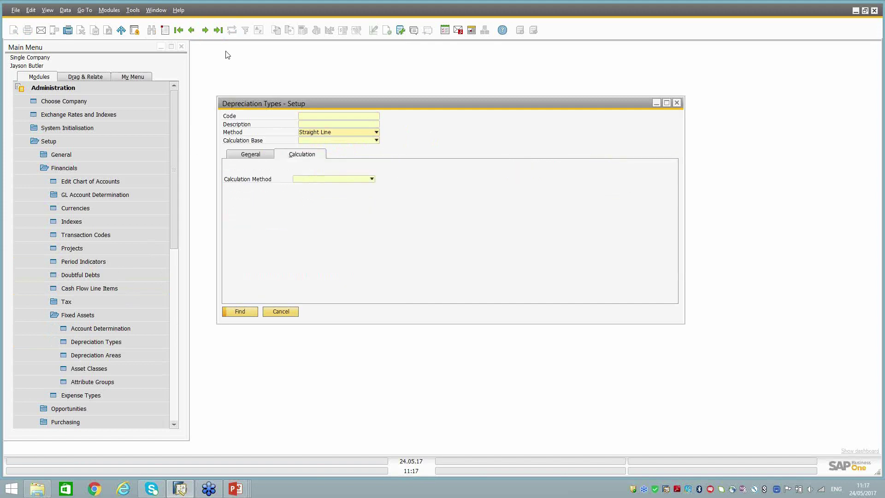
Start a new depreciation type with the Straight Line method and review its calculation method options.
{"action": "left_click", "coordinate": [166, 31]}
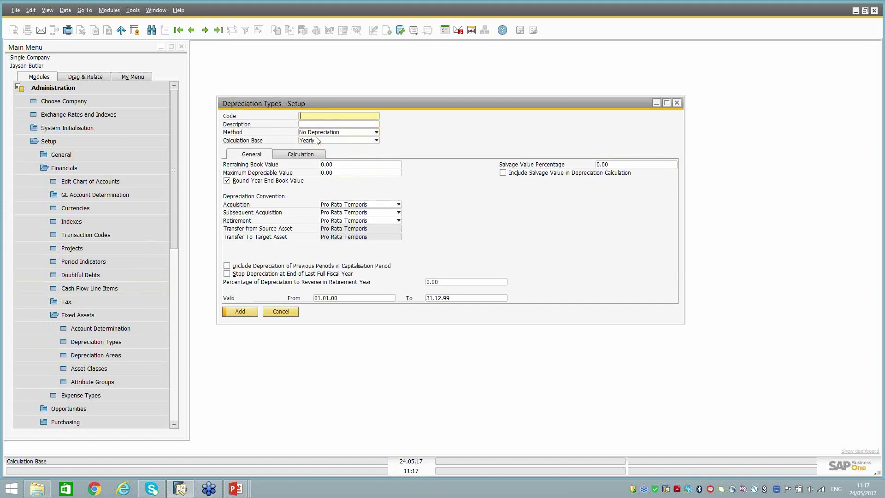
{"action": "left_click", "coordinate": [300, 154]}
{"action": "left_click", "coordinate": [318, 132]}
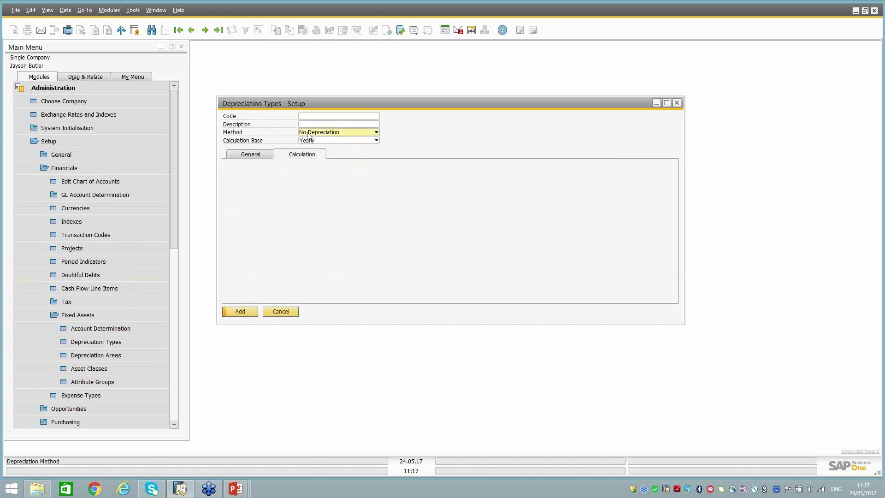
{"action": "left_click", "coordinate": [308, 135]}
{"action": "left_click", "coordinate": [308, 135]}
{"action": "left_click", "coordinate": [309, 148]}
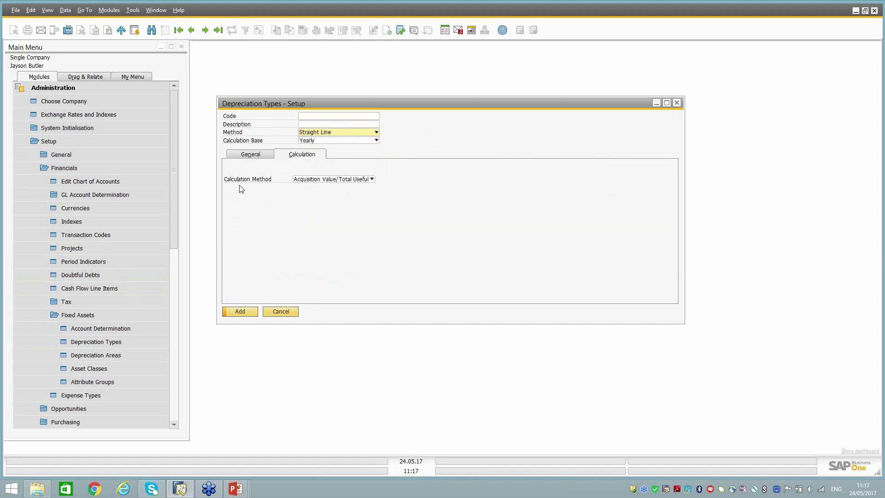
{"action": "left_click", "coordinate": [372, 180]}
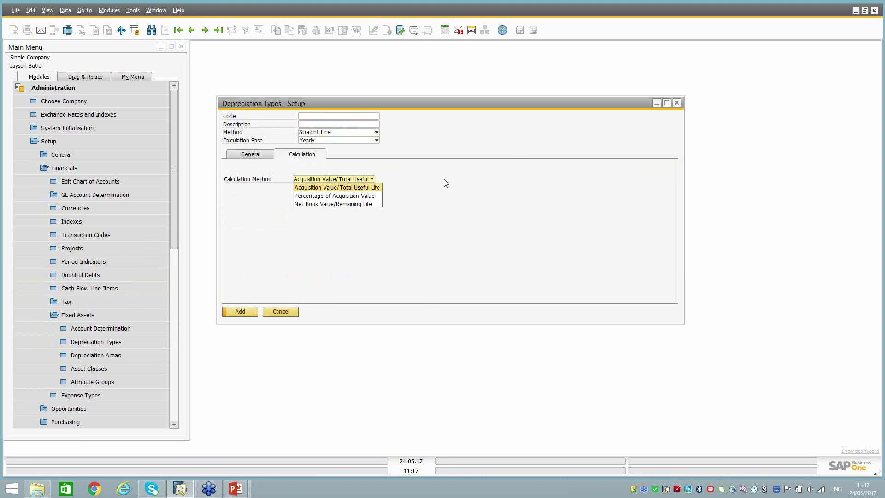
Change the new type's method to Straight Line Period Control and review its calculation method and depreciation period options.
{"action": "left_click", "coordinate": [339, 134]}
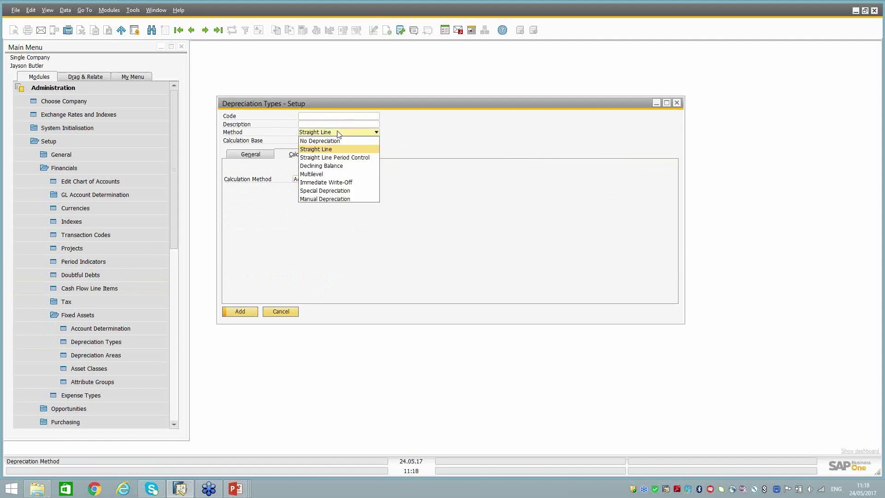
{"action": "left_click", "coordinate": [321, 157]}
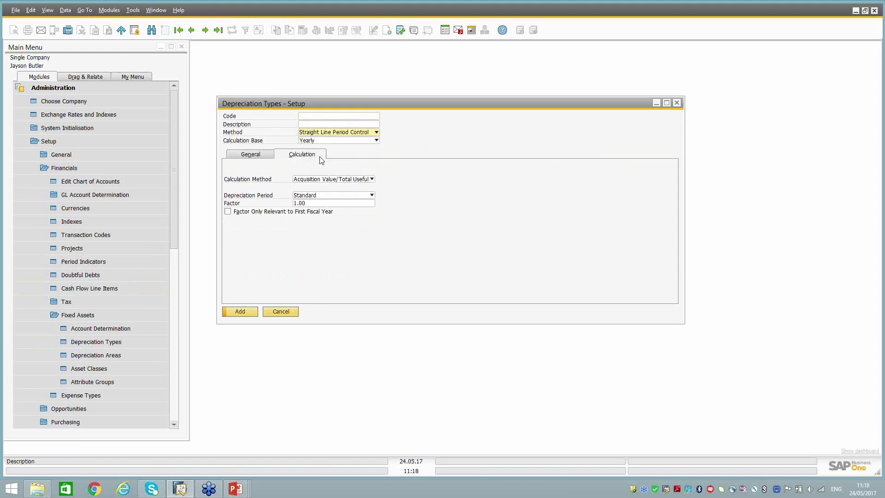
{"action": "left_click", "coordinate": [343, 181]}
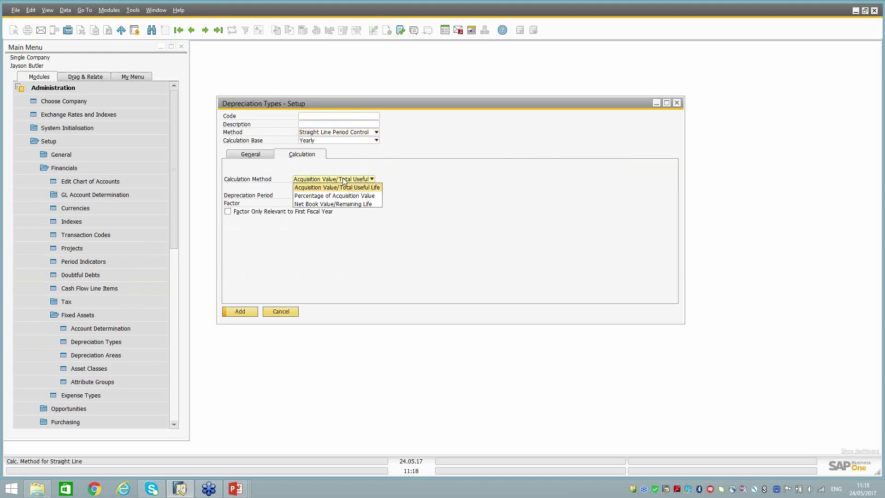
{"action": "left_click", "coordinate": [344, 187]}
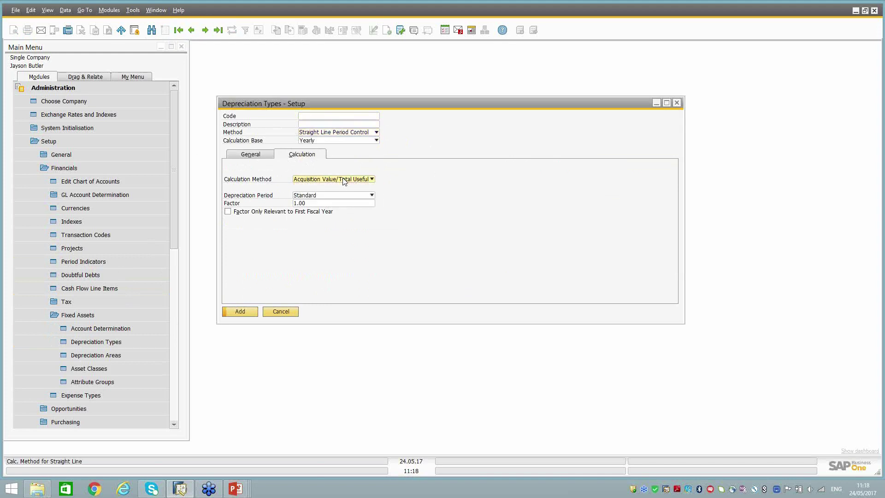
{"action": "left_click", "coordinate": [313, 197]}
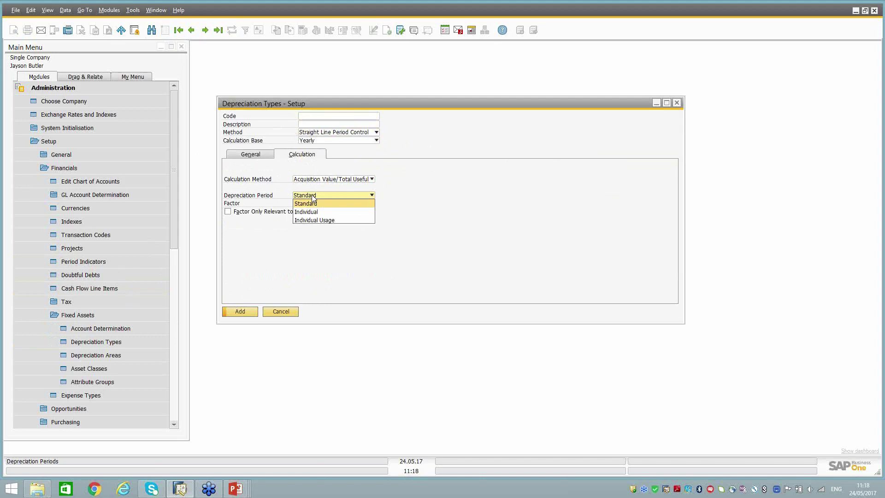
{"action": "left_click", "coordinate": [418, 195]}
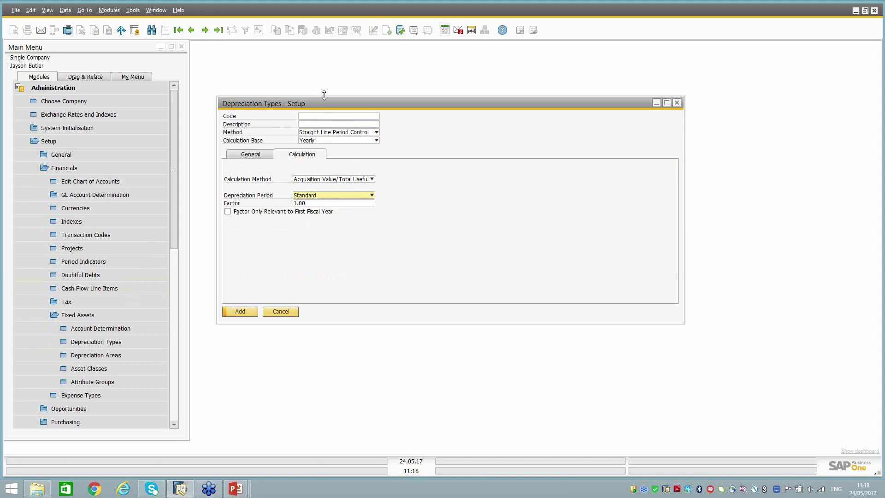
Set the new depreciation type's method to Declining Balance with a percentage of 30, leaving the factor and automatic change setting as they are.
{"action": "left_click", "coordinate": [316, 133]}
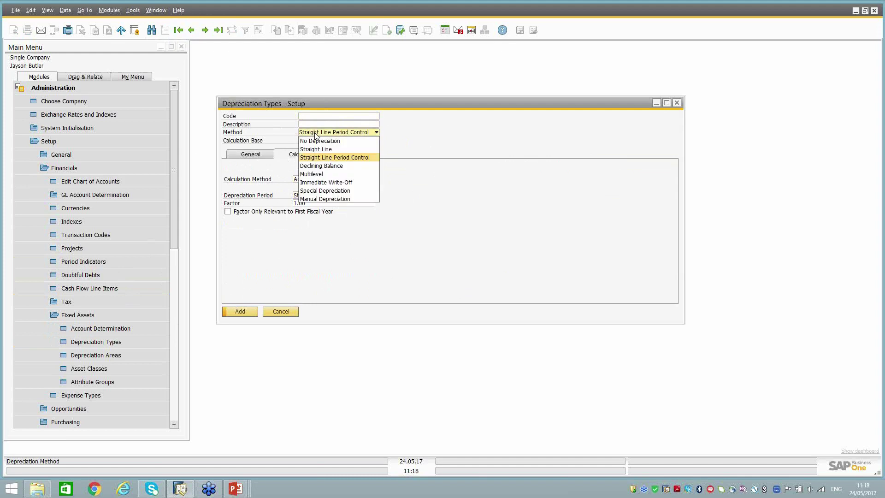
{"action": "left_click", "coordinate": [320, 167]}
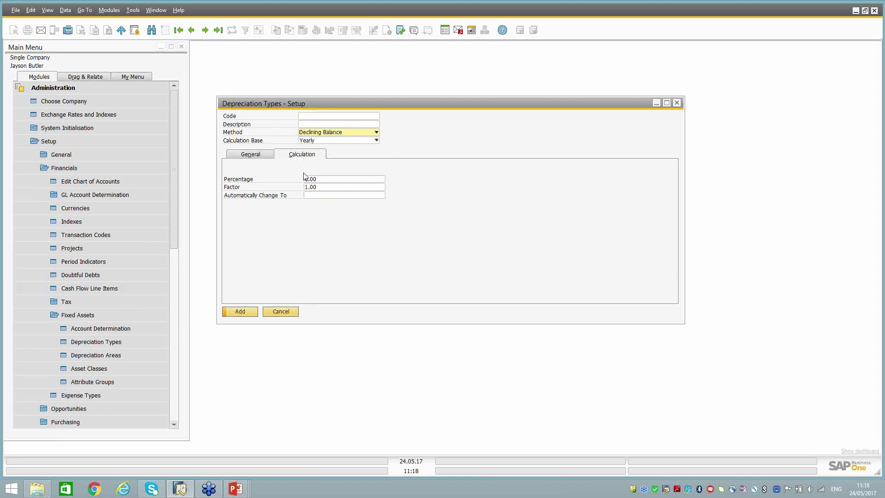
{"action": "left_click", "coordinate": [329, 180]}
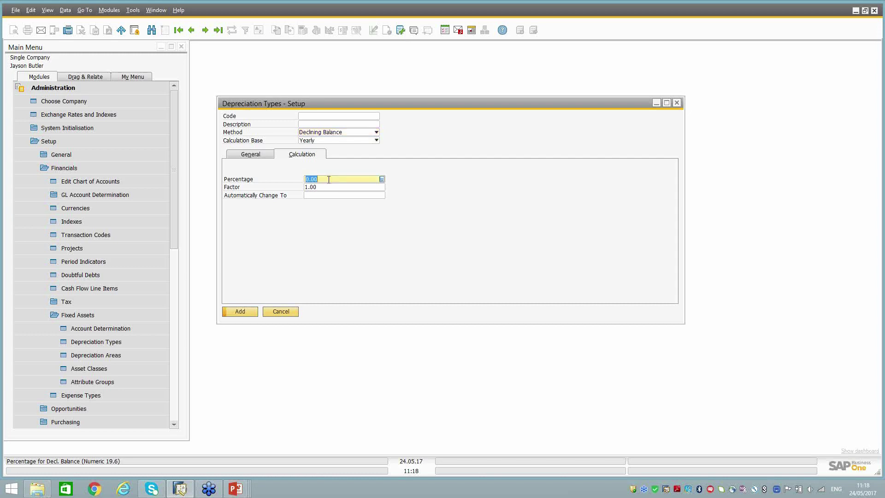
{"action": "type", "text": "30"}
{"action": "key", "text": "Tab"}
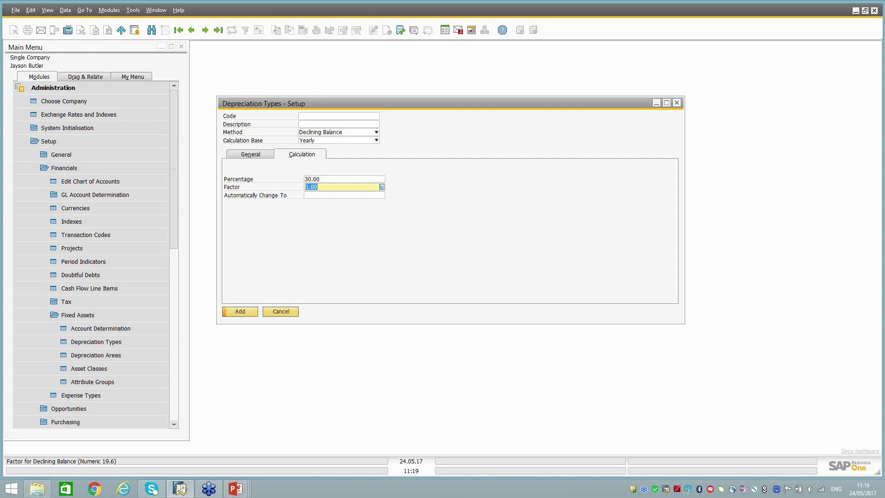
{"action": "left_click", "coordinate": [318, 195]}
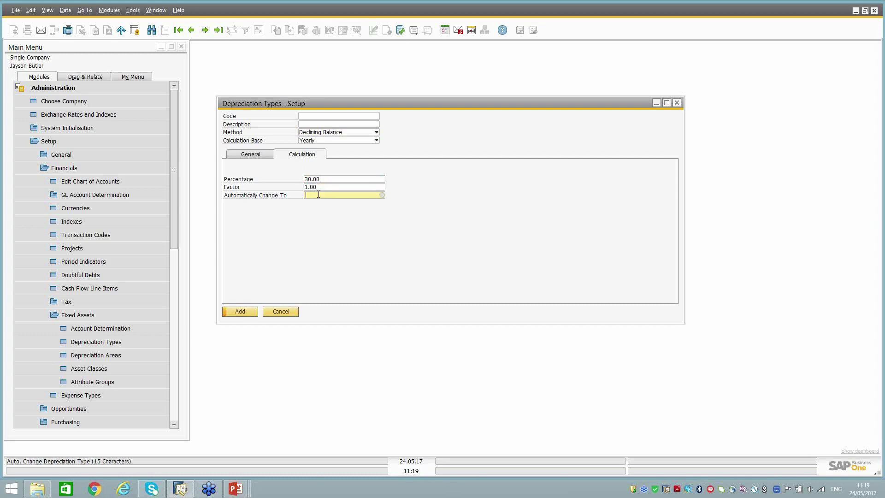
Set the declining balance type to change automatically to Straight Line, clear that setting again and go to the factor.
{"action": "key", "text": "Tab"}
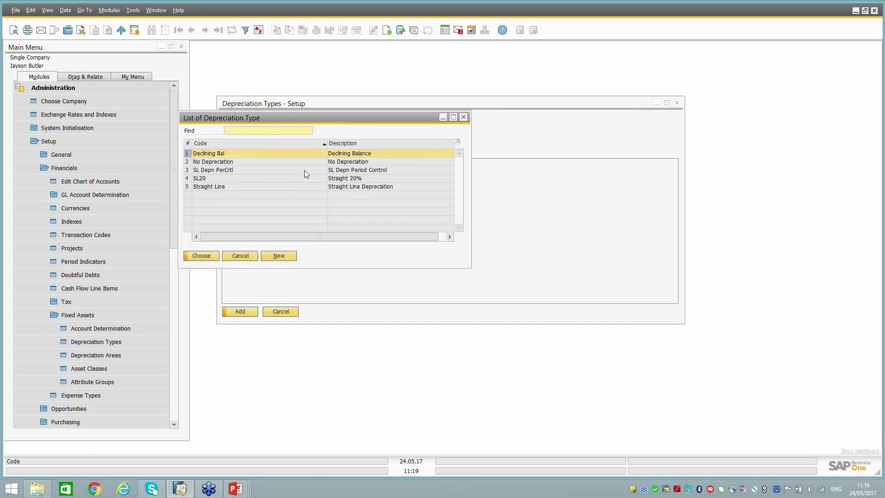
{"action": "double_click", "coordinate": [205, 187]}
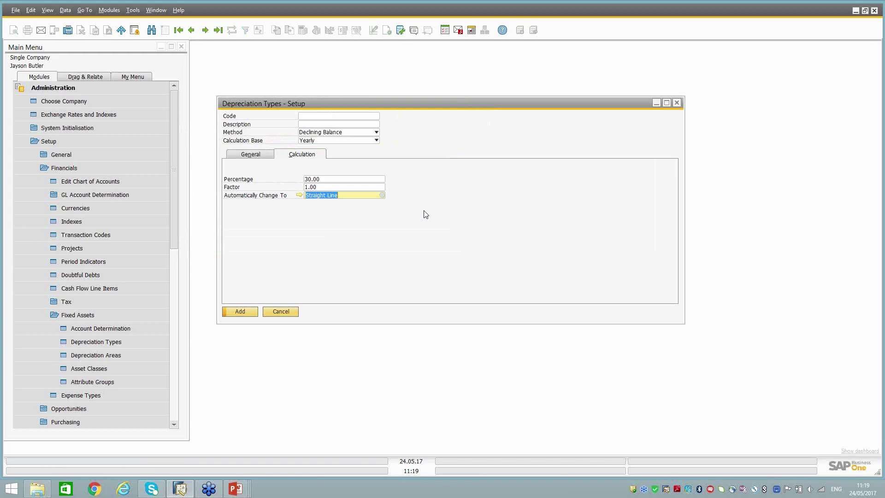
{"action": "left_click", "coordinate": [326, 180]}
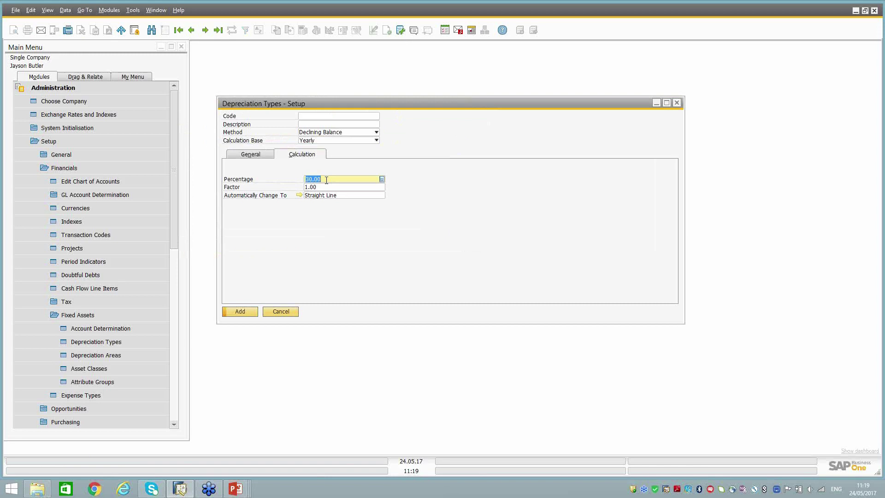
{"action": "left_click", "coordinate": [336, 197]}
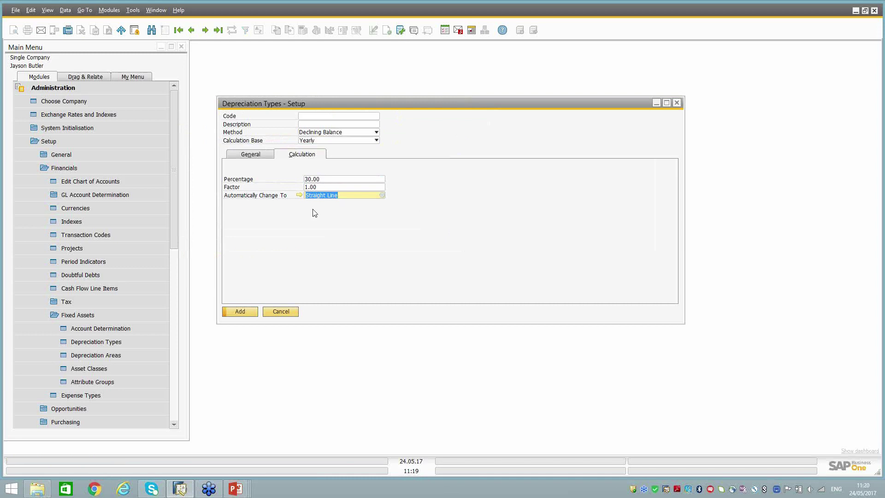
{"action": "key", "text": "BackSpace"}
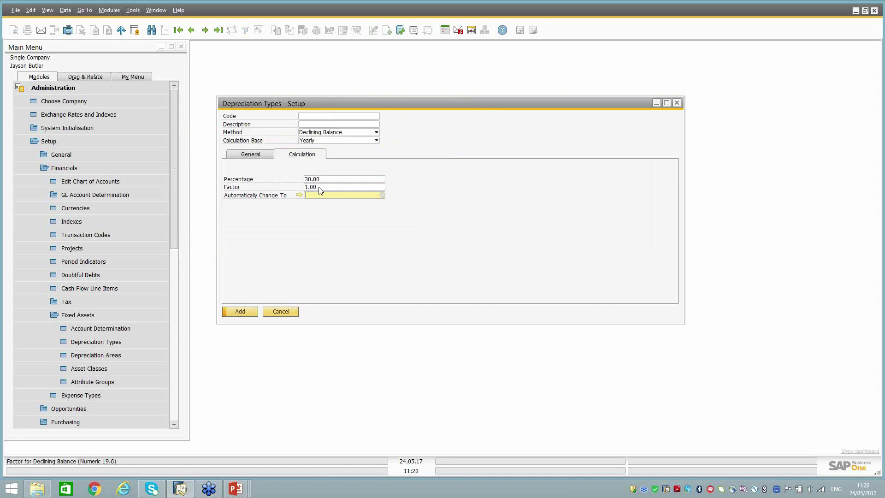
{"action": "left_click", "coordinate": [319, 187]}
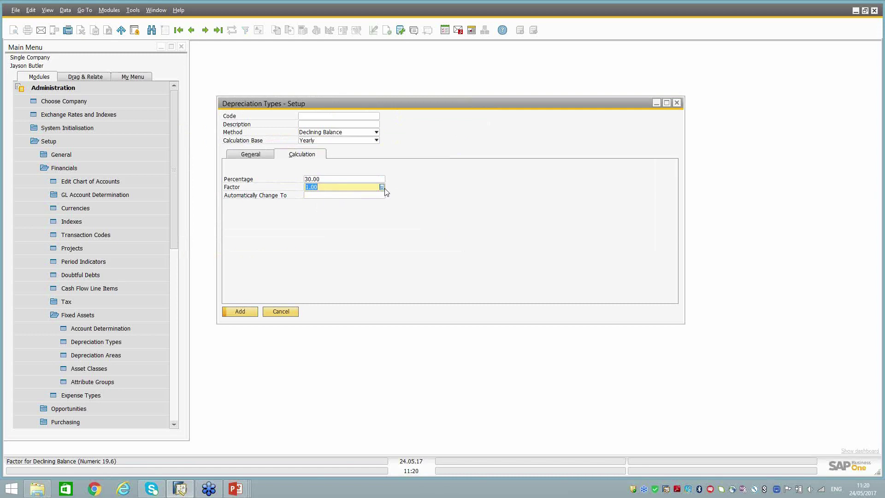
Change the new depreciation type's method to Multilevel and review the base options for its first level.
{"action": "left_click", "coordinate": [335, 132]}
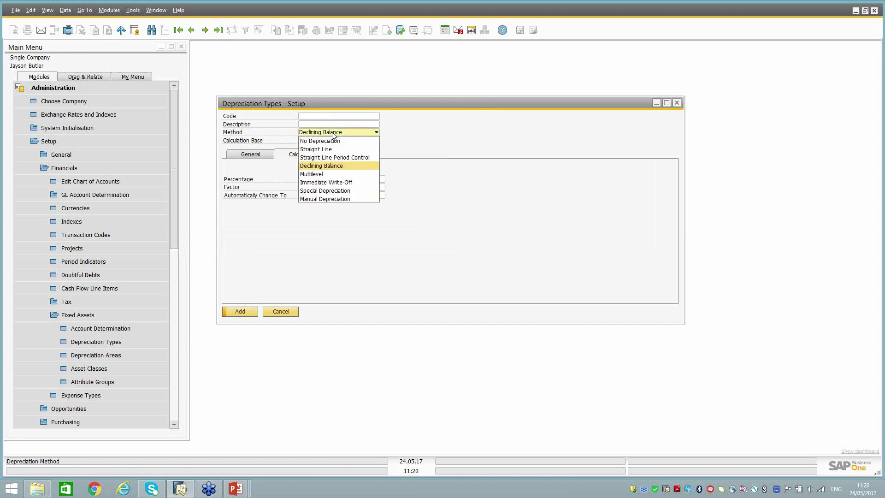
{"action": "left_click", "coordinate": [322, 174]}
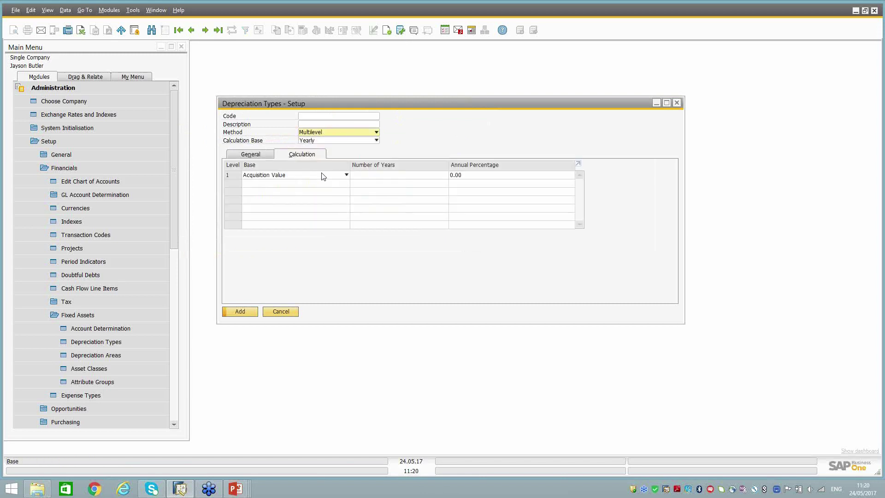
{"action": "left_click", "coordinate": [322, 175]}
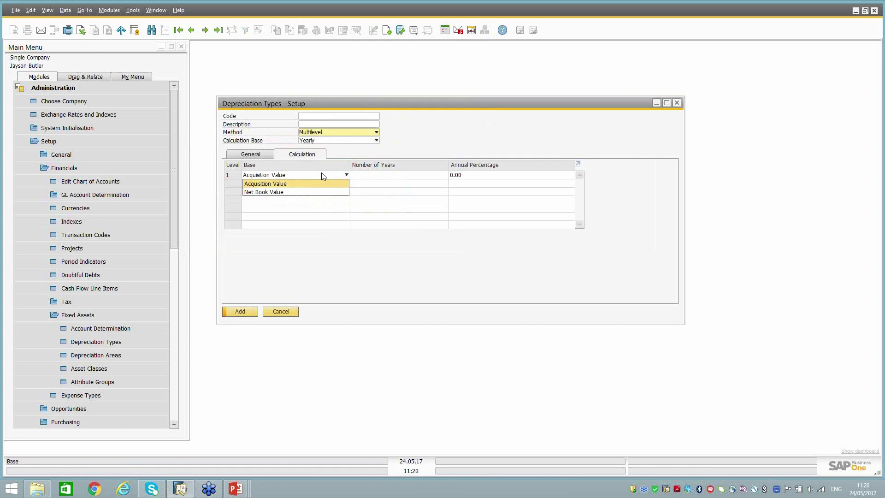
{"action": "left_click", "coordinate": [323, 176]}
Switch the method through Immediate Write-Off, Special Depreciation and Manual Depreciation, reviewing the calculation settings of each.
{"action": "left_click", "coordinate": [336, 133]}
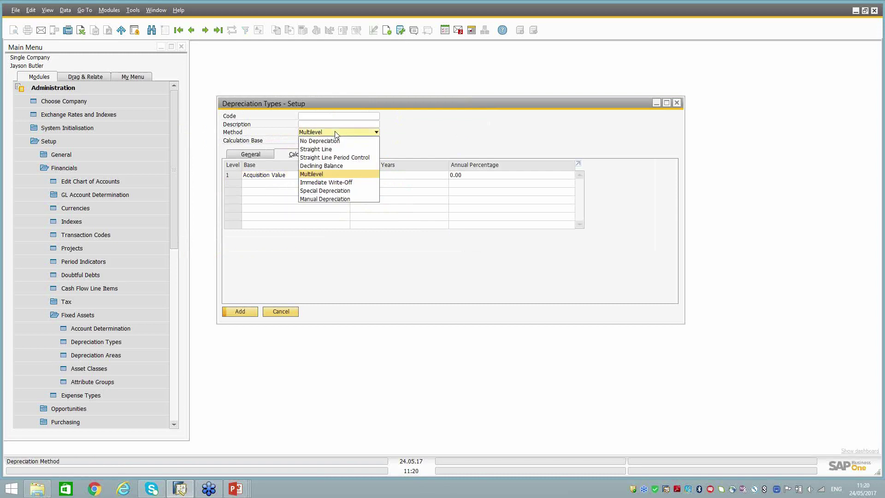
{"action": "left_click", "coordinate": [330, 183]}
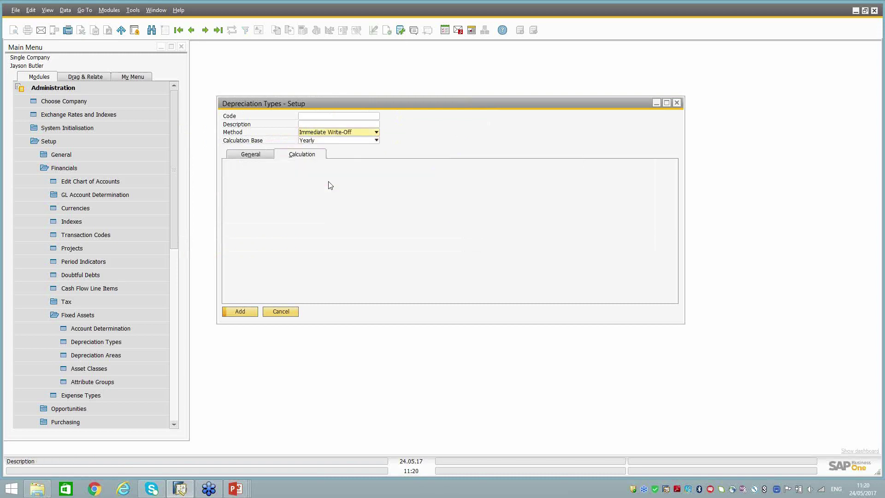
{"action": "left_click", "coordinate": [349, 133]}
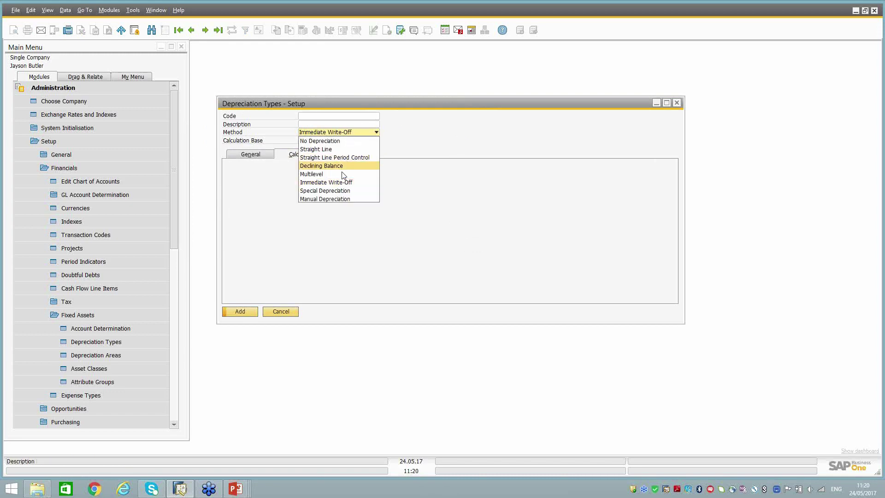
{"action": "left_click", "coordinate": [335, 191]}
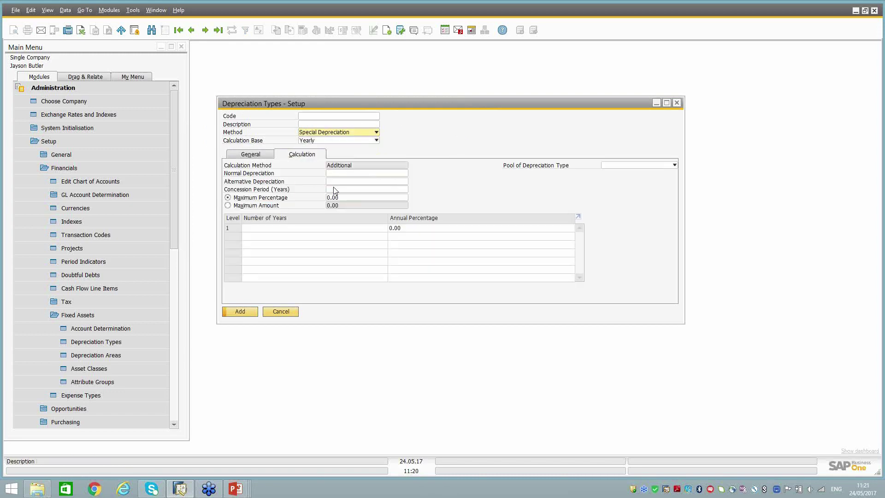
{"action": "left_click", "coordinate": [349, 134]}
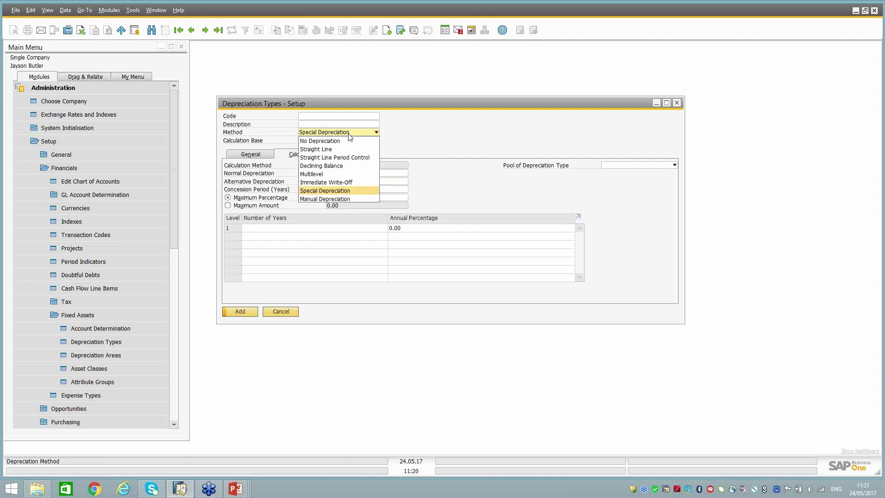
{"action": "left_click", "coordinate": [349, 135]}
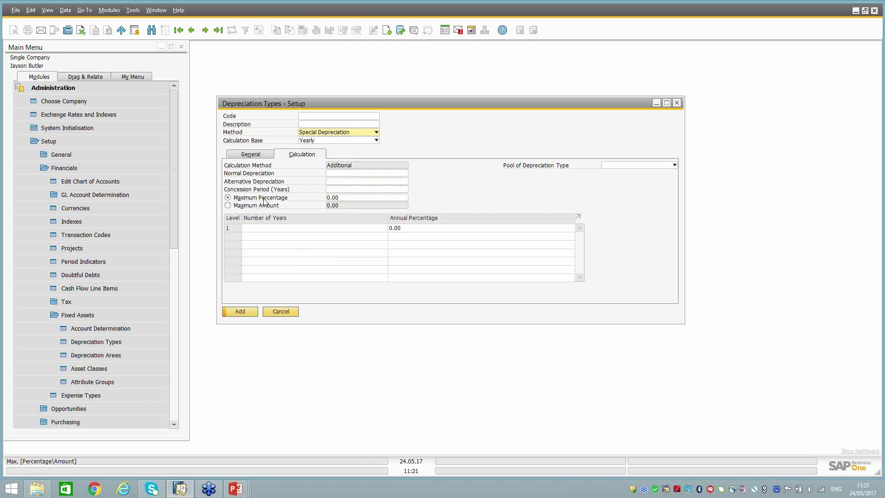
{"action": "left_click", "coordinate": [312, 135]}
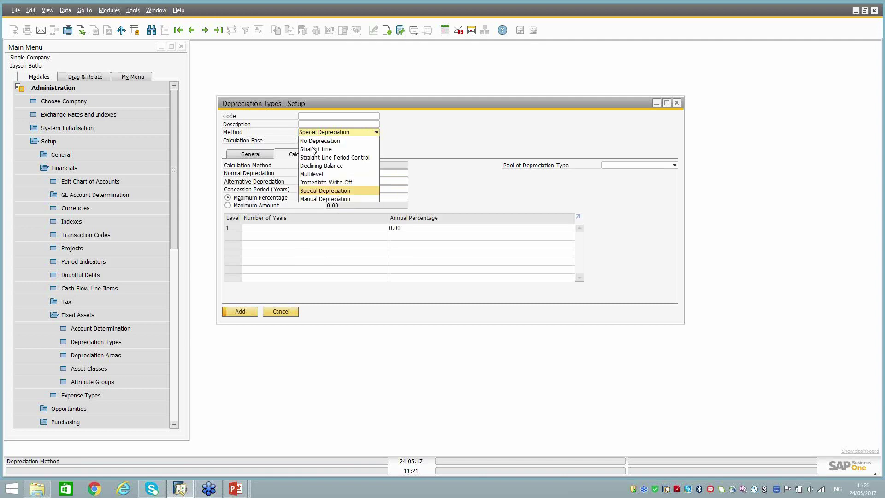
{"action": "left_click", "coordinate": [318, 200]}
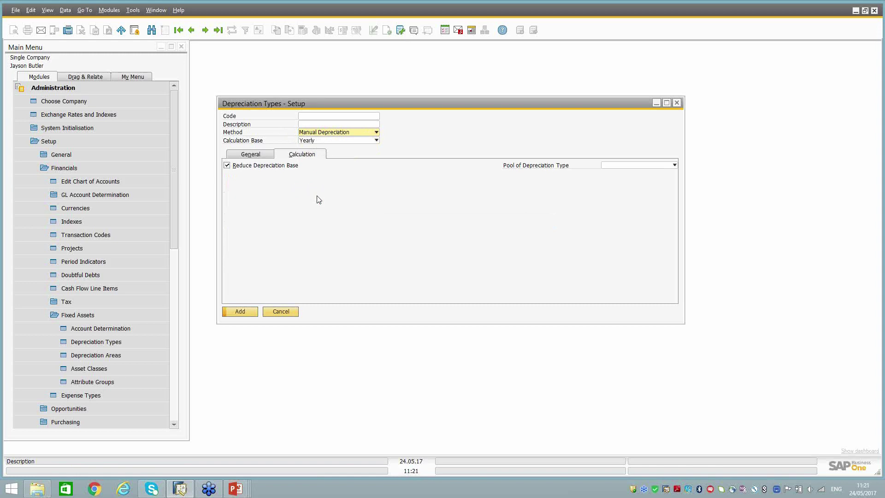
Set the method to Straight Line and review the calculation base options in the general settings, keeping Yearly.
{"action": "left_click", "coordinate": [332, 134]}
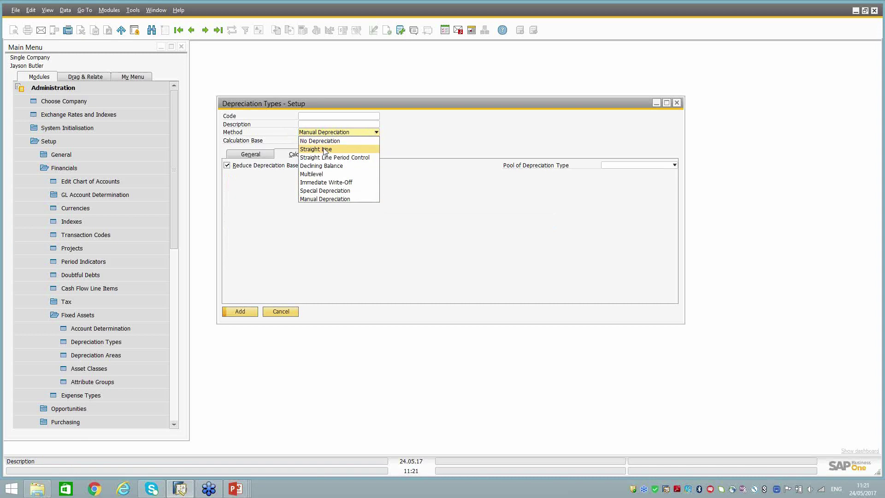
{"action": "left_click", "coordinate": [325, 149]}
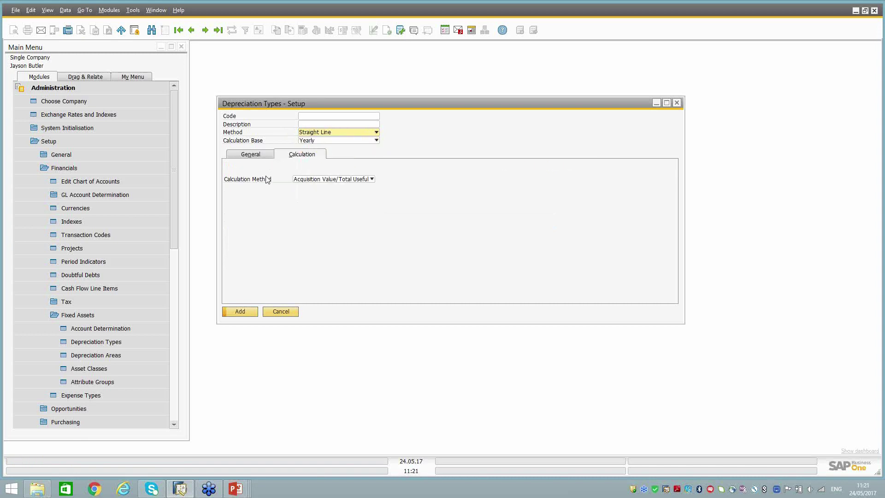
{"action": "left_click", "coordinate": [245, 157]}
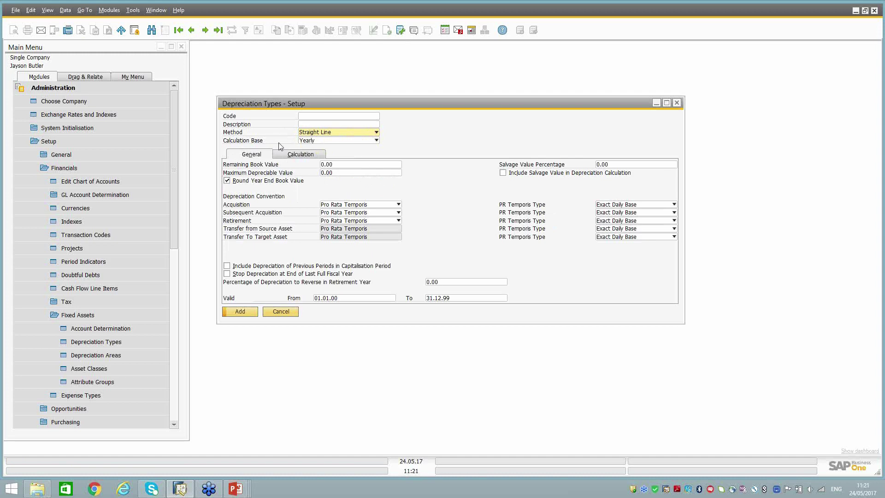
{"action": "left_click", "coordinate": [310, 141]}
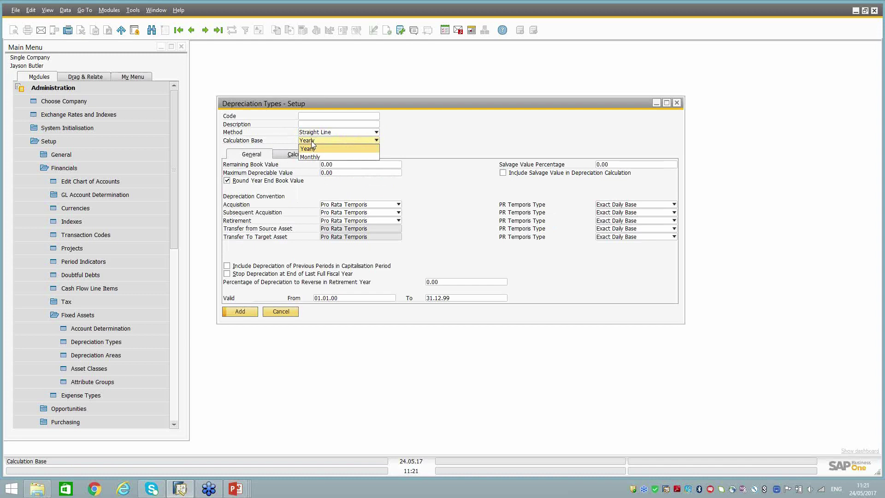
{"action": "left_click", "coordinate": [312, 142]}
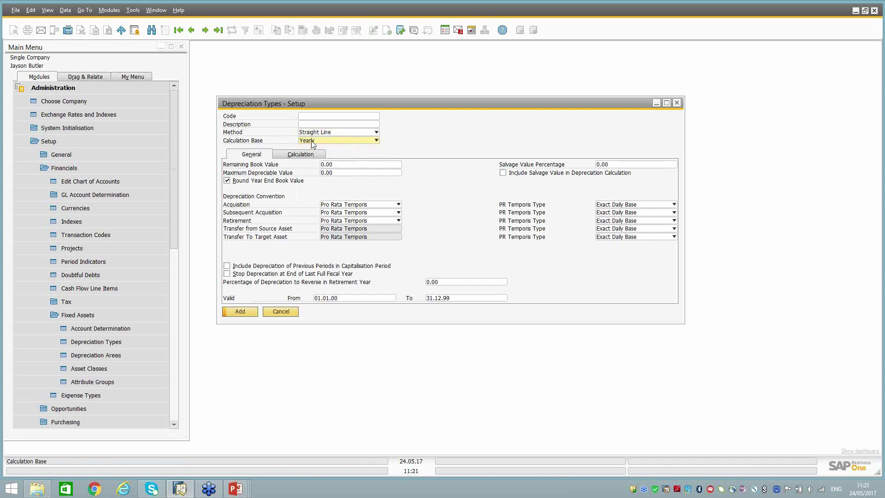
{"action": "left_click", "coordinate": [312, 142]}
{"action": "left_click", "coordinate": [312, 145]}
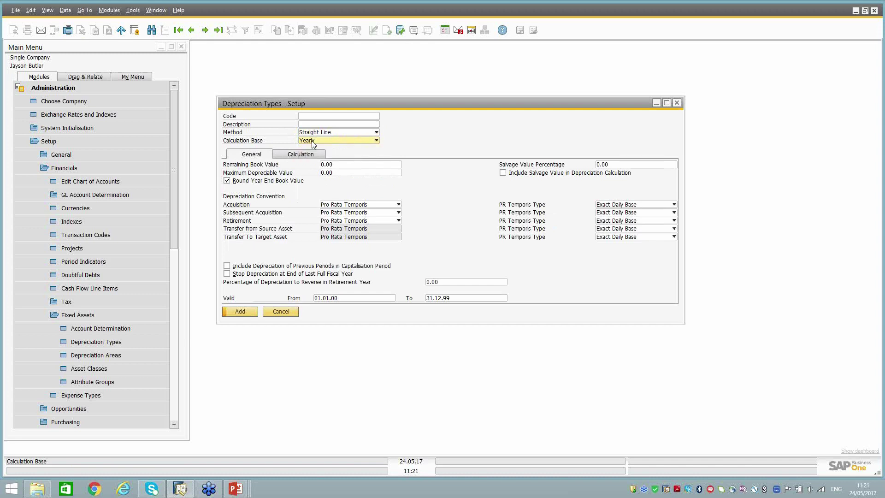
Review the remaining book value, salvage value percentage and maximum depreciable value fields without entering amounts.
{"action": "left_click", "coordinate": [337, 164]}
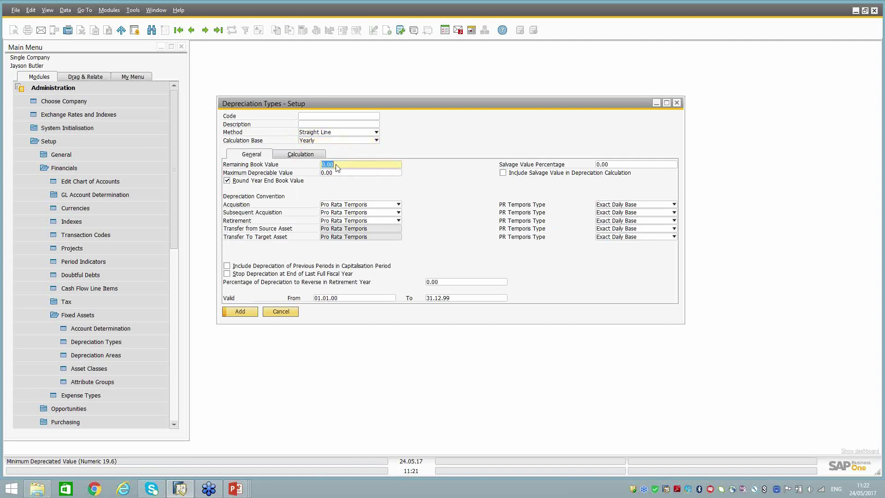
{"action": "left_click", "coordinate": [621, 164]}
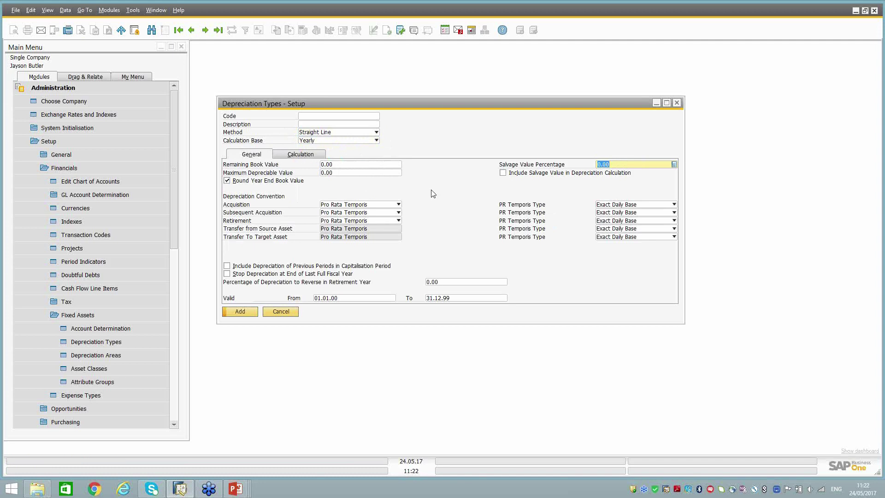
{"action": "left_click", "coordinate": [358, 171]}
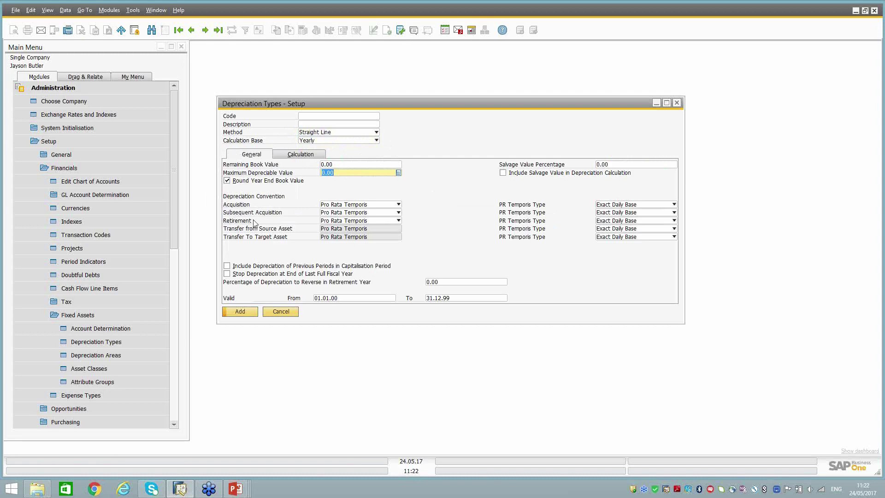
Review the depreciation convention options for acquisition and the available PR temporis types.
{"action": "left_click", "coordinate": [347, 204]}
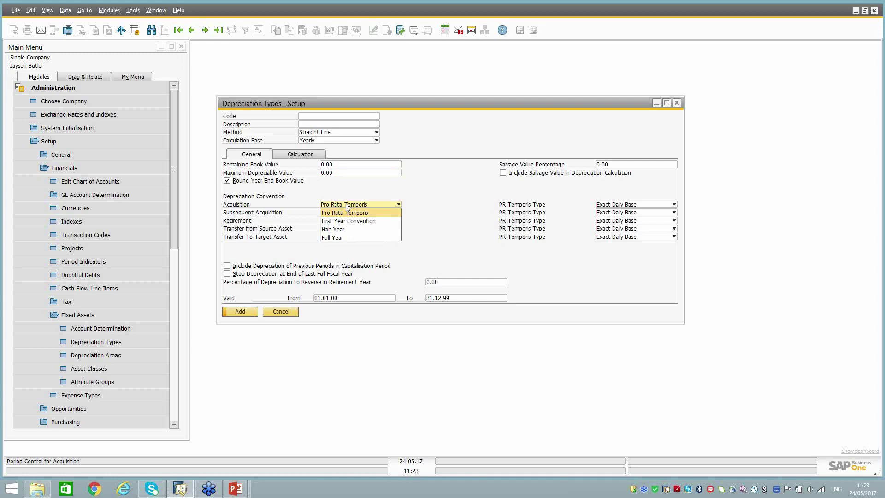
{"action": "left_click", "coordinate": [346, 204]}
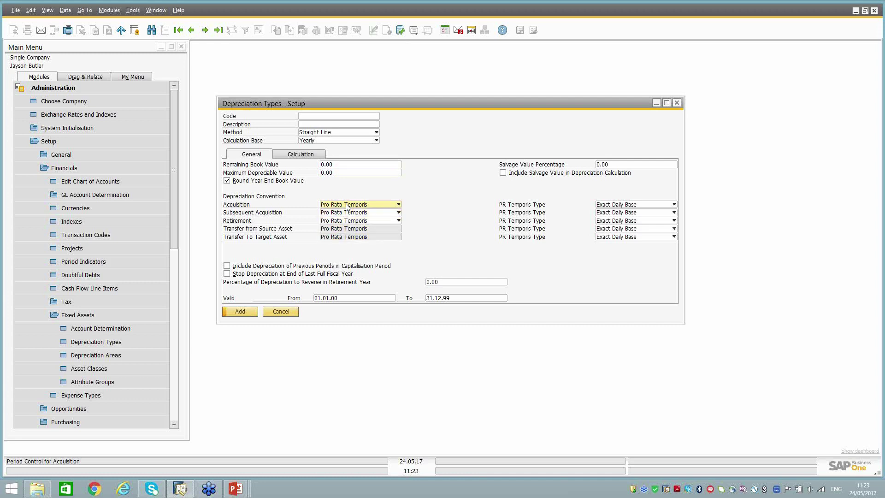
{"action": "left_click", "coordinate": [612, 205]}
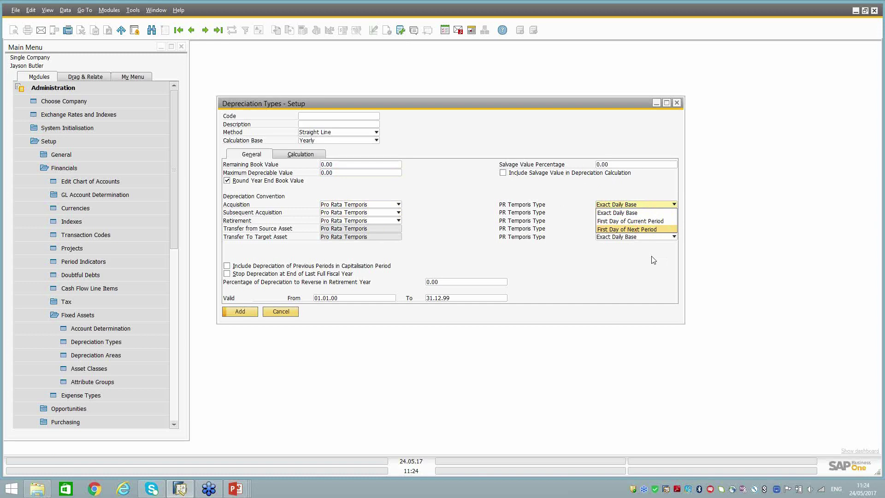
Check how depreciation is calculated in the company details' basic initialisation settings, and close them without changes.
{"action": "left_click", "coordinate": [64, 131]}
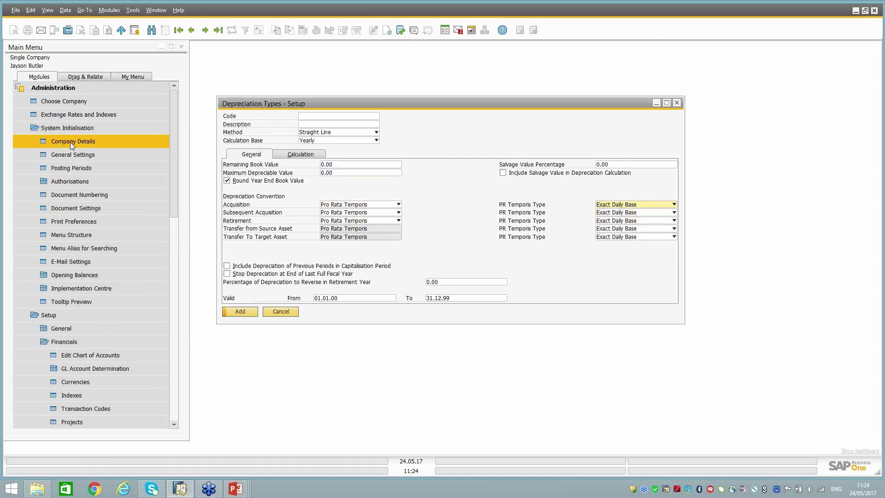
{"action": "left_click", "coordinate": [70, 142]}
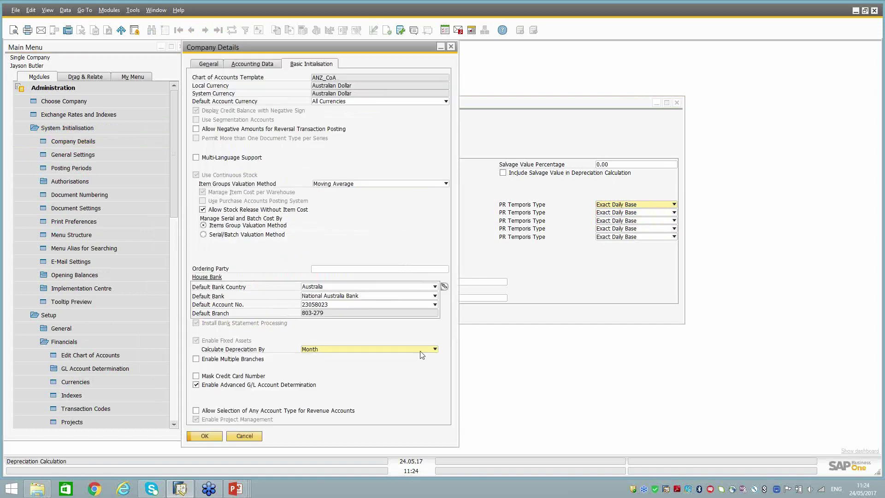
{"action": "left_click", "coordinate": [245, 436]}
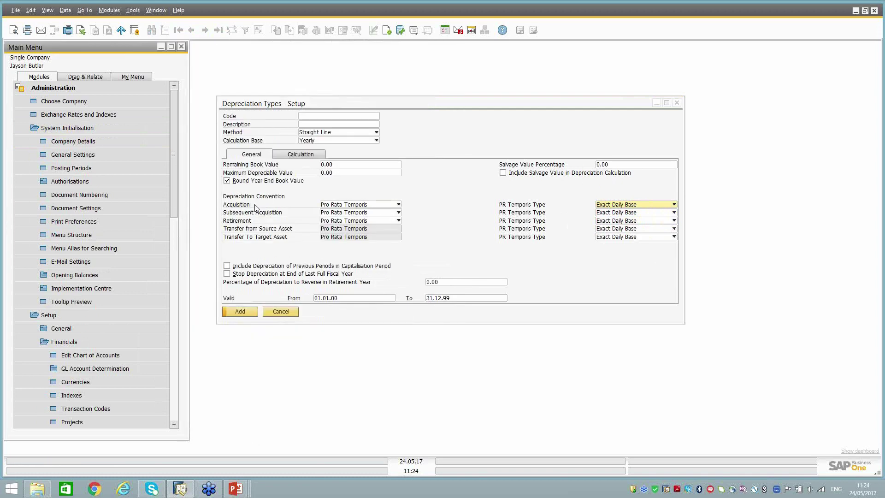
Try First Year Convention, Half Year and Full Year as the depreciation convention for acquisition.
{"action": "left_click", "coordinate": [328, 205]}
{"action": "left_click", "coordinate": [330, 206]}
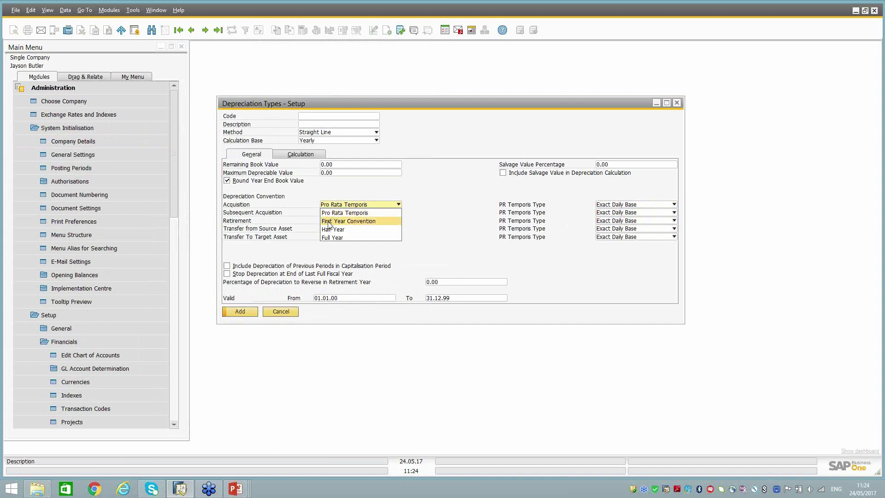
{"action": "left_click", "coordinate": [329, 222]}
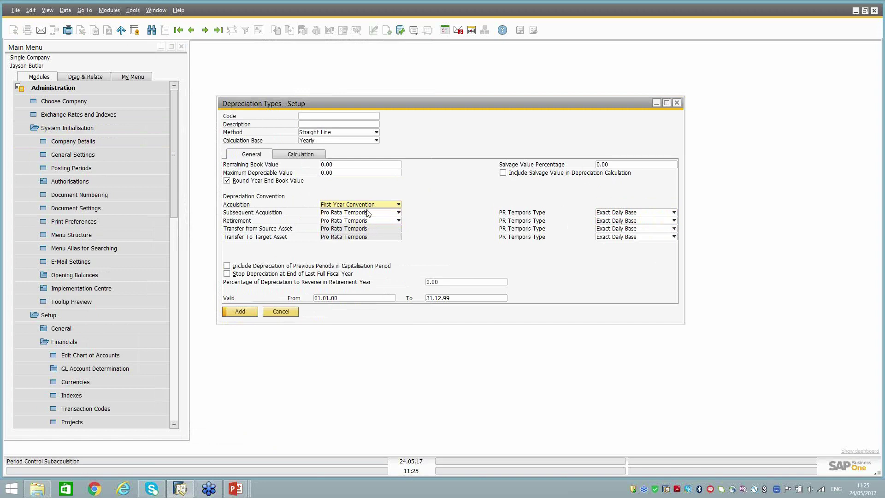
{"action": "left_click", "coordinate": [371, 204]}
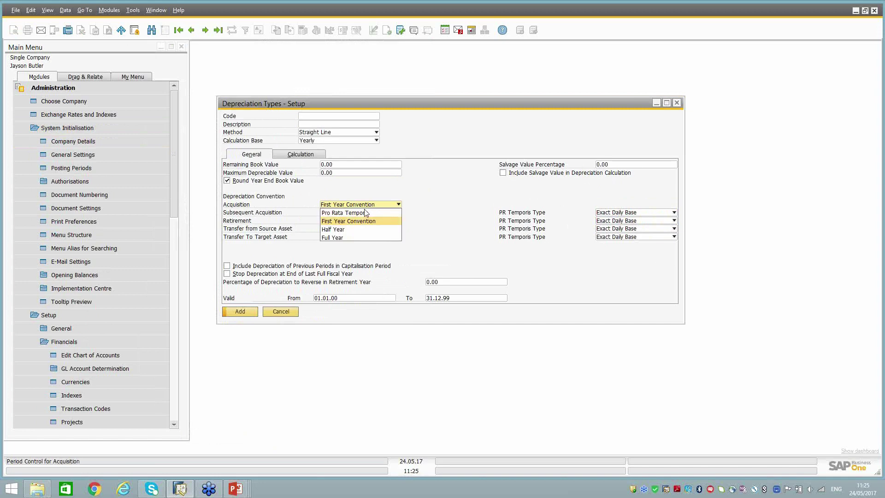
{"action": "left_click", "coordinate": [347, 230]}
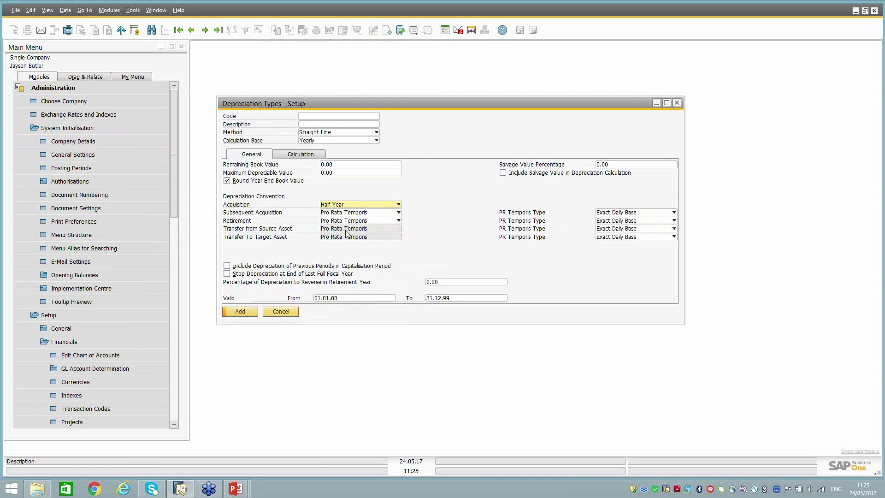
{"action": "left_click", "coordinate": [349, 205]}
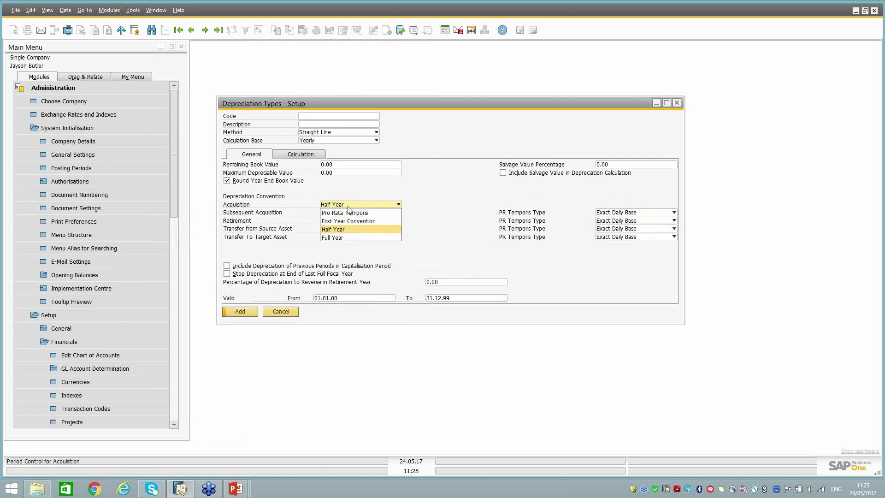
{"action": "left_click", "coordinate": [338, 238]}
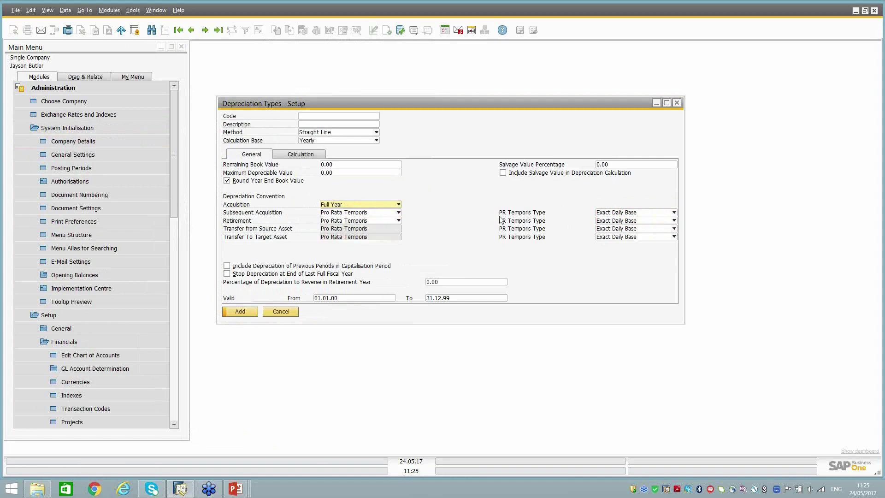
Try Pro Rata Temporis and First Year Convention for acquisition once more, and discard the new depreciation type.
{"action": "left_click", "coordinate": [363, 206]}
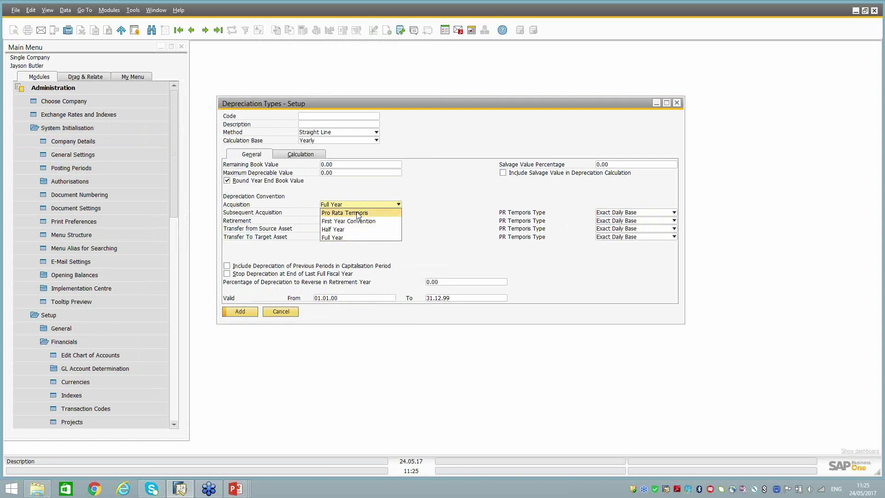
{"action": "left_click", "coordinate": [358, 213]}
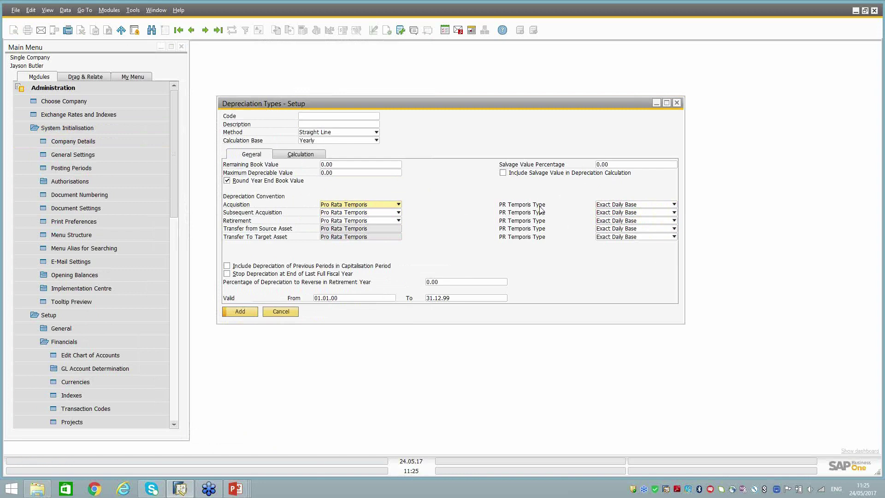
{"action": "left_click", "coordinate": [369, 204]}
{"action": "left_click", "coordinate": [352, 219]}
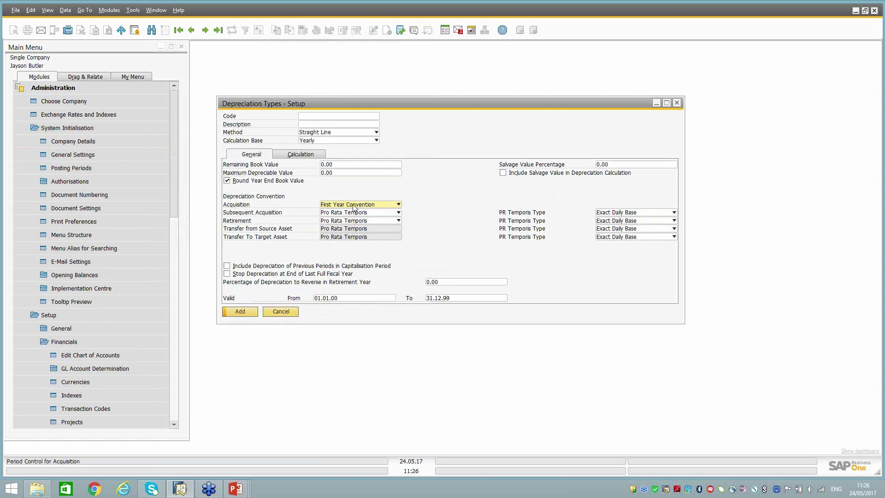
{"action": "left_click", "coordinate": [278, 312]}
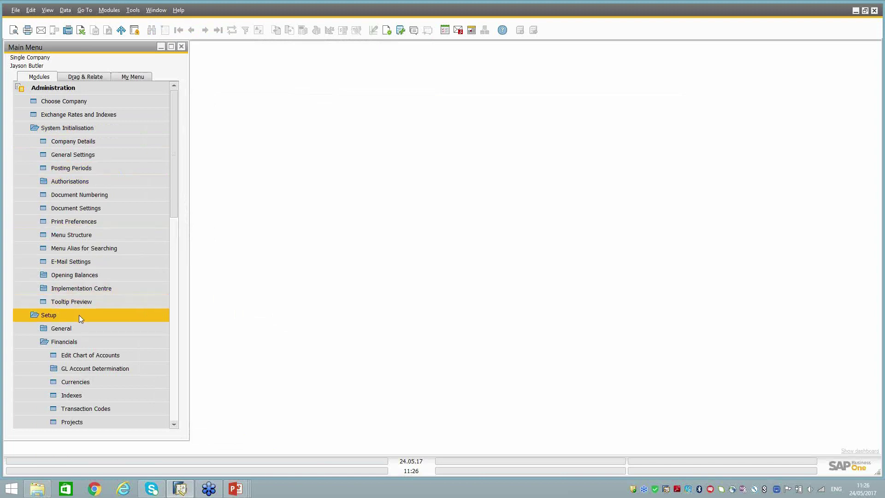
Open the fixed assets Asset Classes setup, display the first record, Buildings, and move its window clear of the main menu.
{"action": "scroll", "coordinate": [79, 315], "scroll_direction": "down", "scroll_amount": 1}
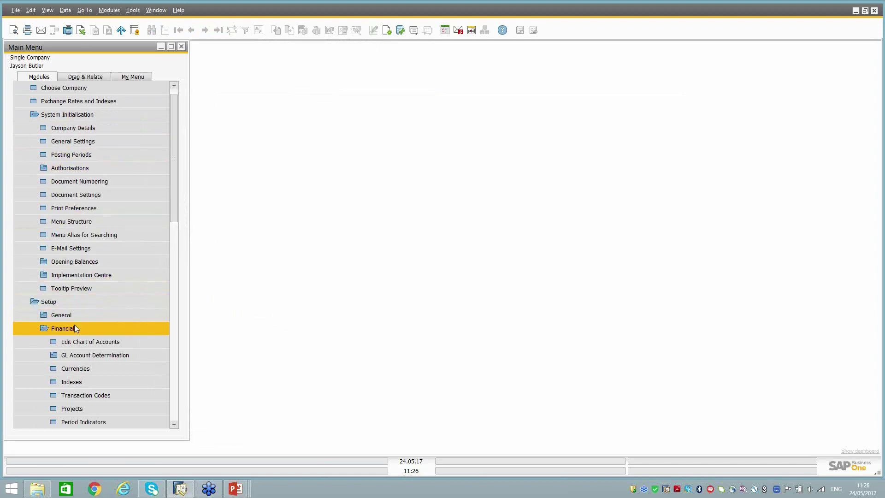
{"action": "scroll", "coordinate": [75, 328], "scroll_direction": "down", "scroll_amount": 4}
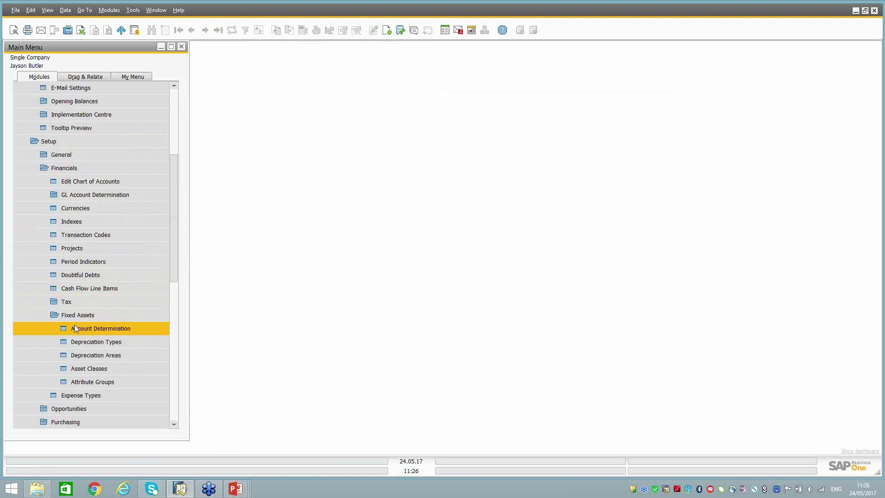
{"action": "scroll", "coordinate": [111, 359], "scroll_direction": "down", "scroll_amount": 1}
{"action": "left_click", "coordinate": [109, 356]}
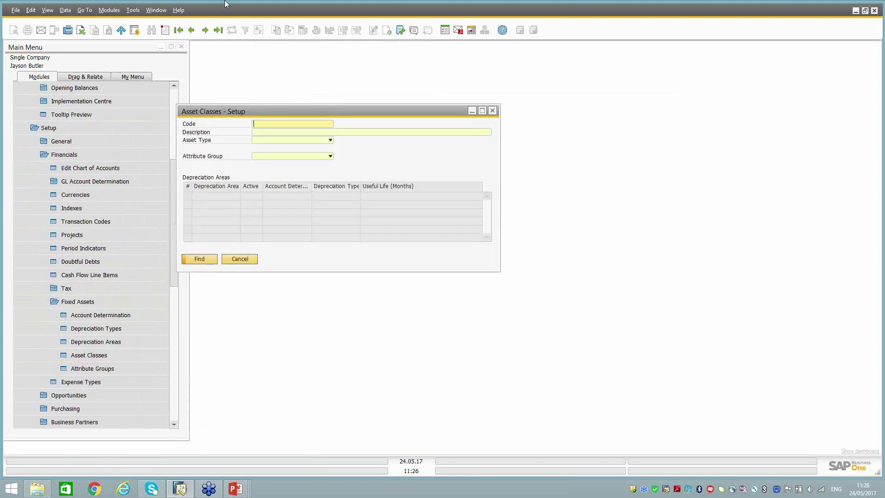
{"action": "left_click", "coordinate": [178, 30]}
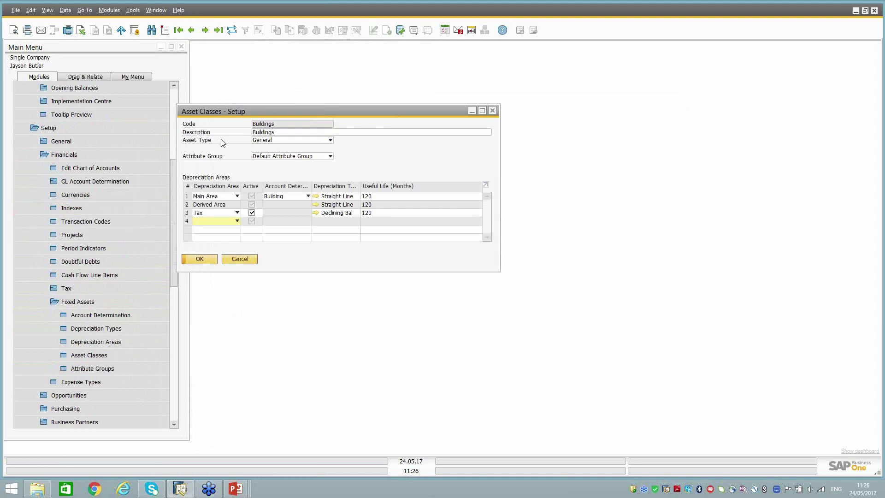
{"action": "left_click_drag", "start_coordinate": [226, 113], "coordinate": [259, 143]}
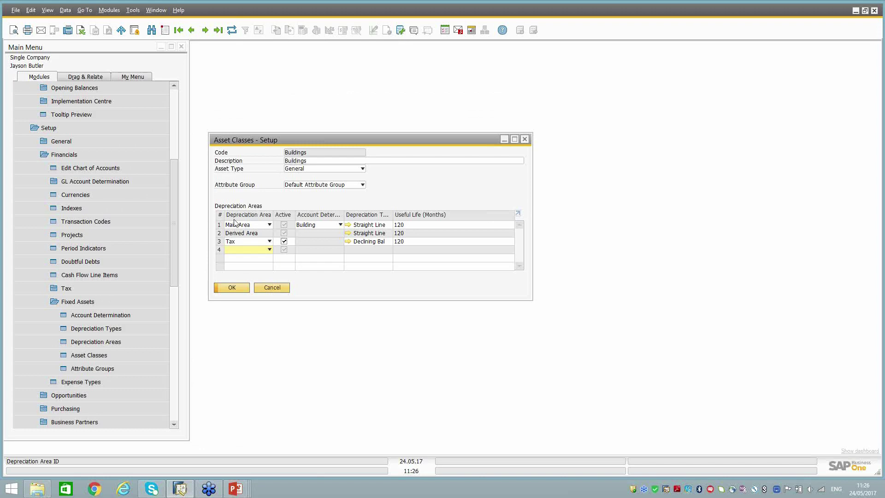
Review the account determination options for the Main Area of the Buildings class, keeping Building.
{"action": "left_click", "coordinate": [320, 226]}
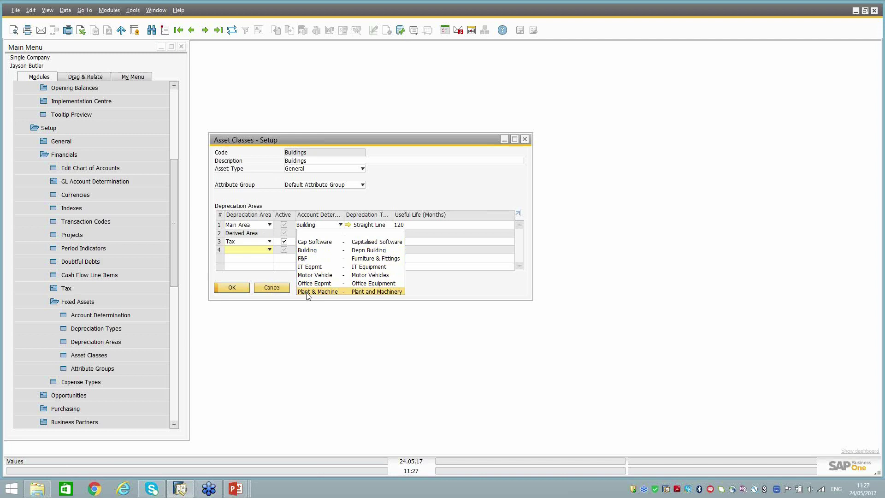
{"action": "left_click", "coordinate": [322, 250]}
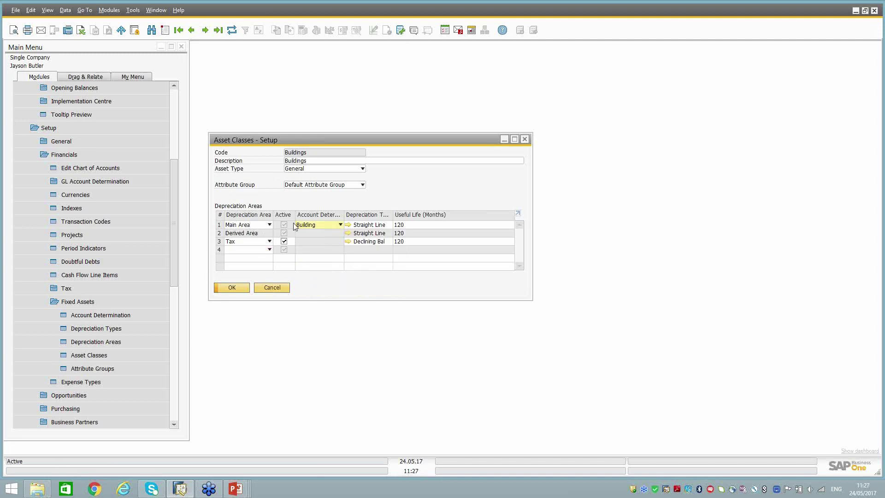
{"action": "left_click", "coordinate": [322, 224]}
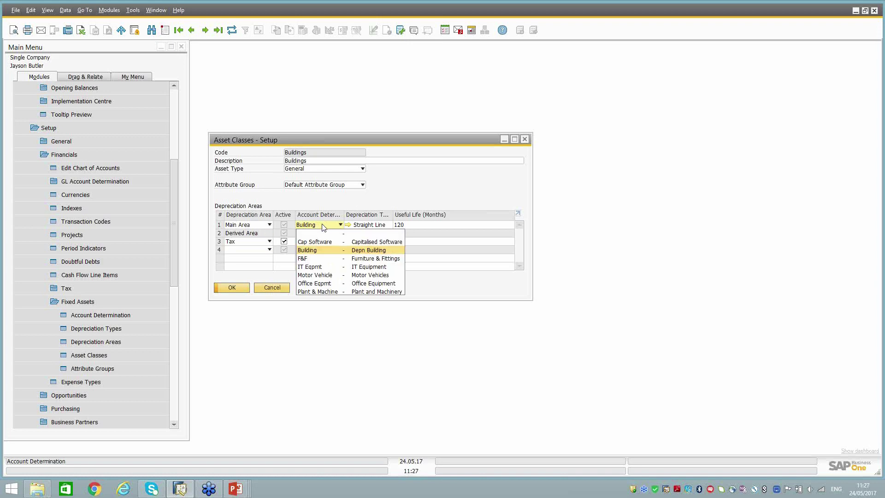
{"action": "left_click", "coordinate": [322, 224]}
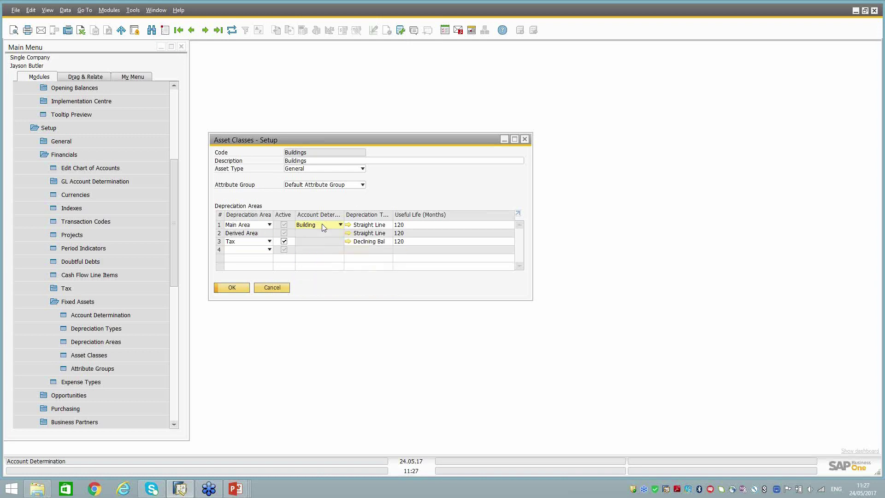
Examine the depreciation type and useful life fields assigned to the Main Area of the Buildings class.
{"action": "left_click", "coordinate": [368, 226]}
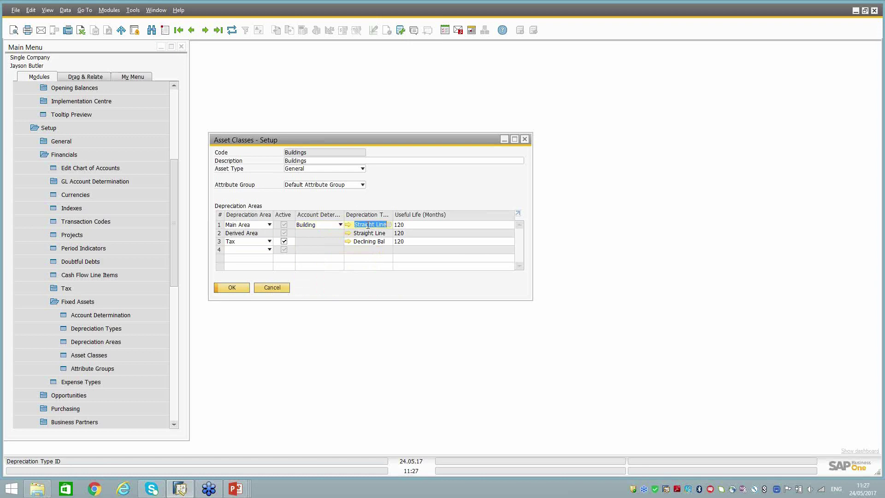
{"action": "left_click", "coordinate": [416, 226]}
{"action": "left_click", "coordinate": [361, 226]}
{"action": "left_click", "coordinate": [426, 227]}
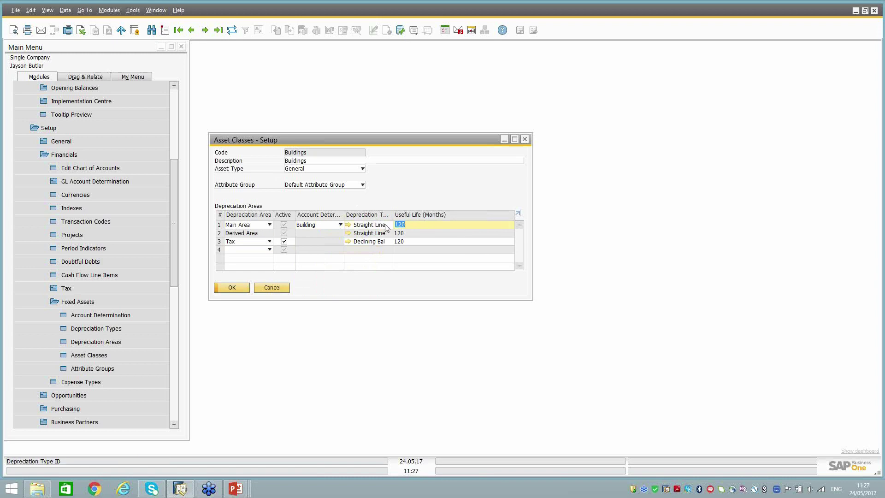
{"action": "left_click", "coordinate": [417, 226]}
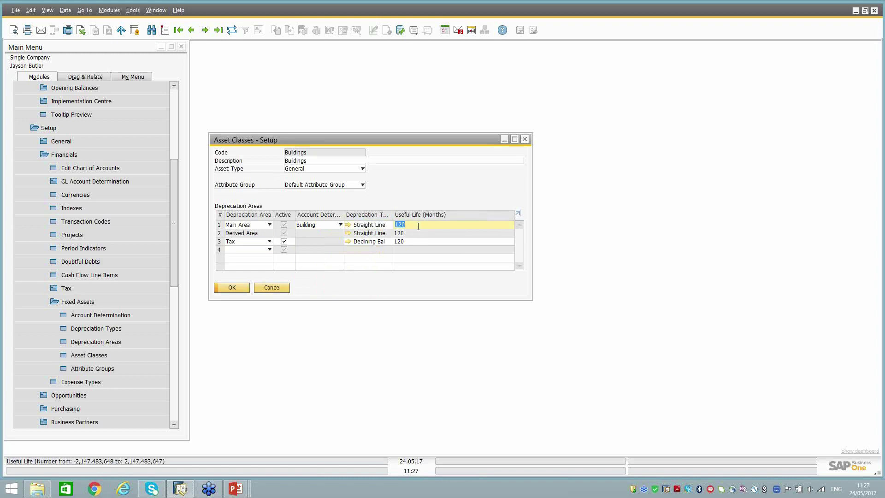
{"action": "left_click", "coordinate": [372, 226]}
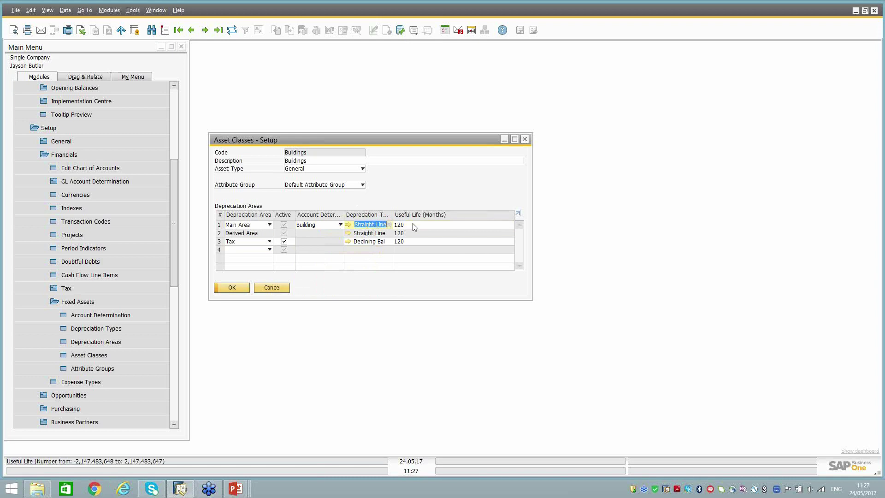
{"action": "left_click", "coordinate": [413, 227]}
{"action": "left_click", "coordinate": [364, 227]}
Set the Main Area's useful life to 60 months and back to 120 months.
{"action": "left_click", "coordinate": [413, 224]}
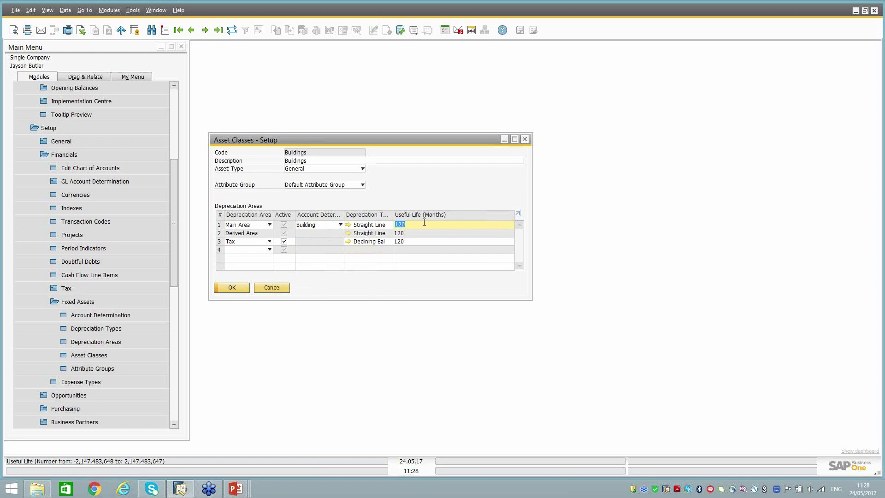
{"action": "type", "text": "60"}
{"action": "key", "text": "Tab"}
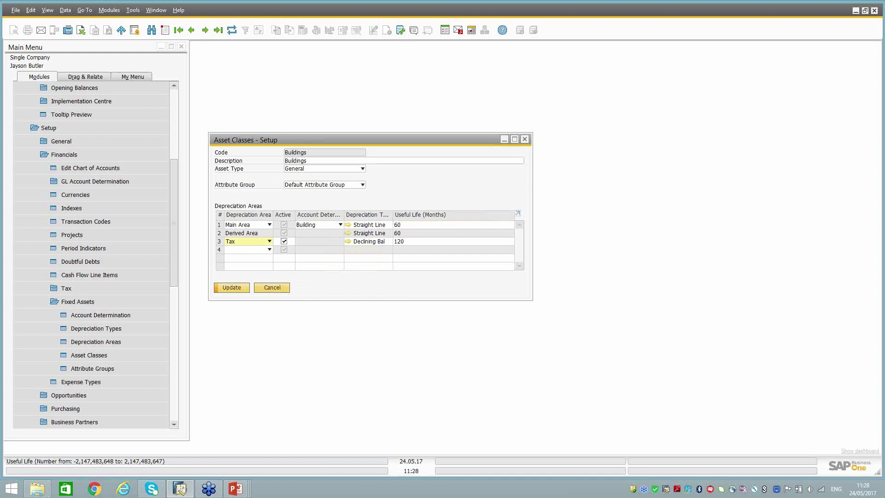
{"action": "left_click", "coordinate": [421, 224]}
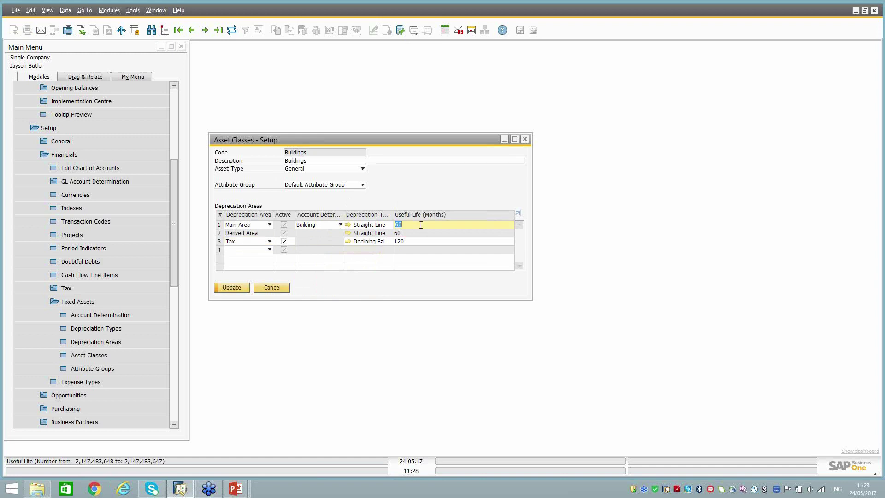
{"action": "type", "text": "120"}
{"action": "key", "text": "Tab"}
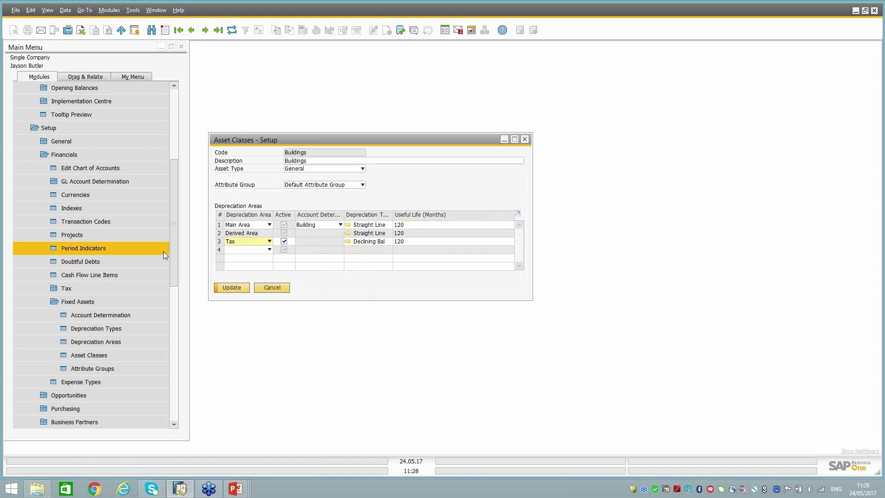
Examine the Tax area's depreciation type and useful life, and close the asset class setup without saving.
{"action": "left_click", "coordinate": [378, 243]}
{"action": "left_click", "coordinate": [408, 242]}
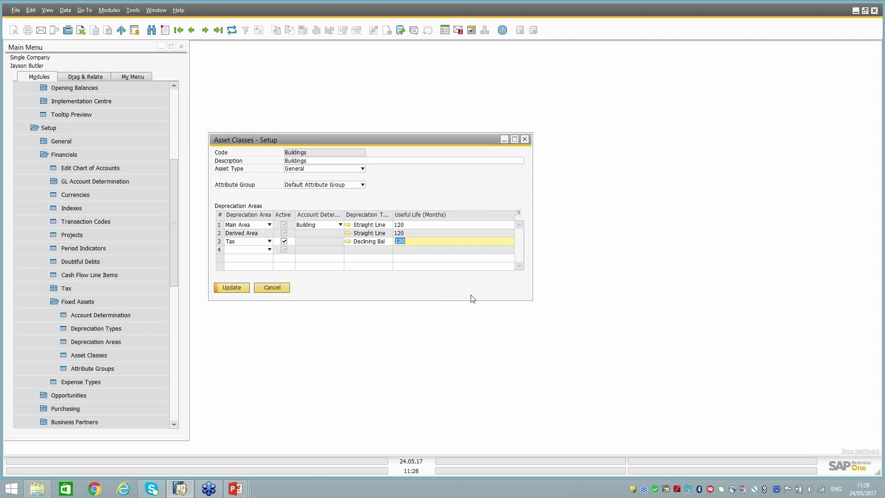
{"action": "left_click", "coordinate": [280, 288]}
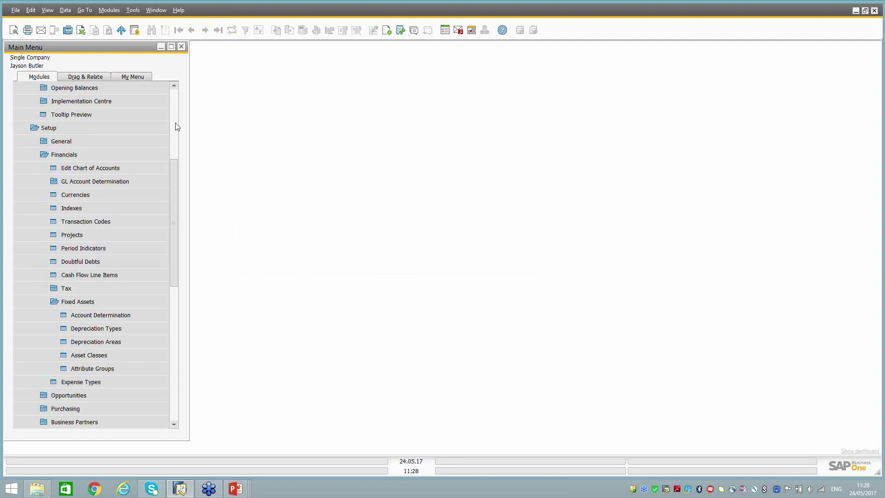
Open Asset Master Data from the Fixed Assets section of Financials.
{"action": "scroll", "coordinate": [177, 126], "scroll_direction": "up", "scroll_amount": 5}
{"action": "left_click", "coordinate": [53, 86]}
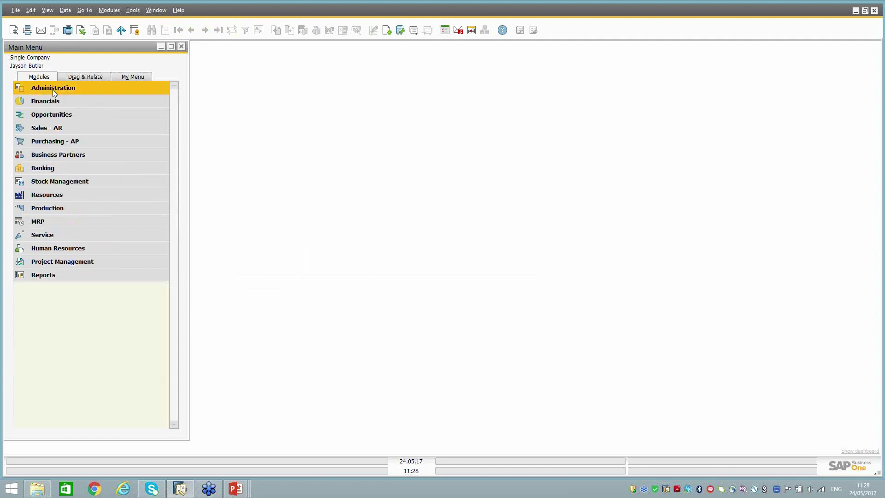
{"action": "left_click", "coordinate": [45, 101]}
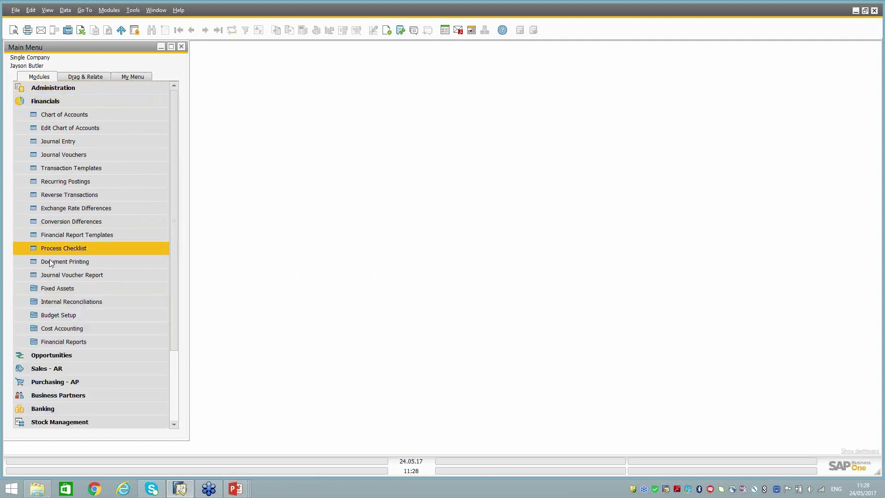
{"action": "left_click", "coordinate": [63, 289]}
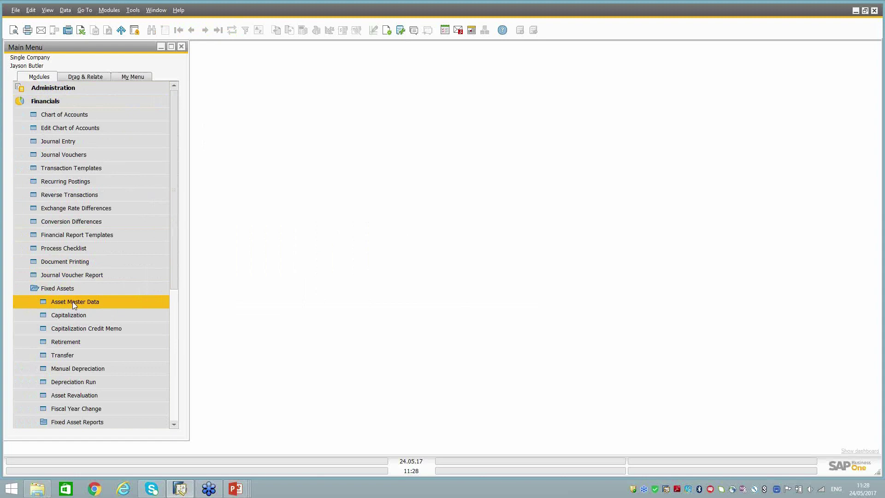
{"action": "left_click", "coordinate": [73, 301]}
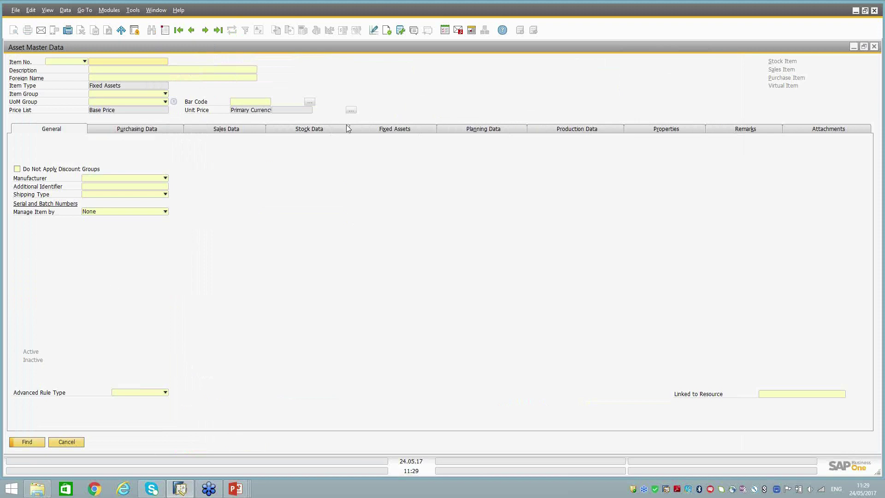
Find asset VAN008 and display its fixed assets overview.
{"action": "left_click", "coordinate": [394, 130]}
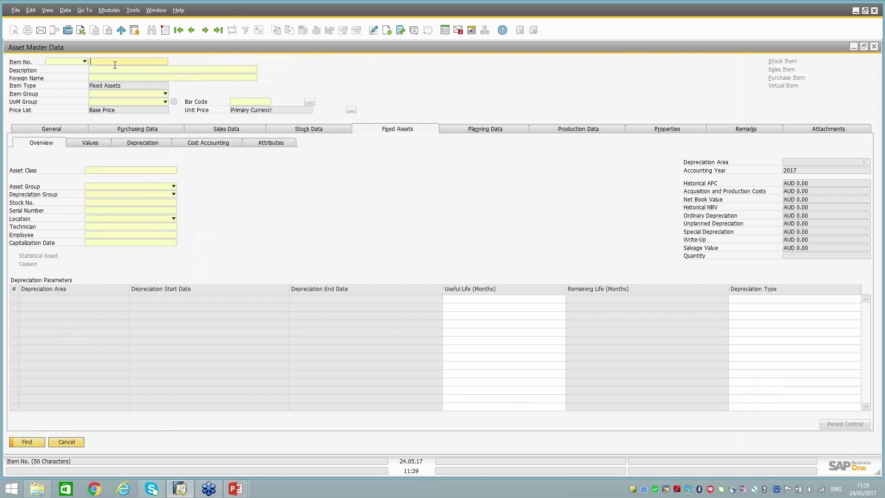
{"action": "type", "text": "an008"}
{"action": "key", "text": "Return"}
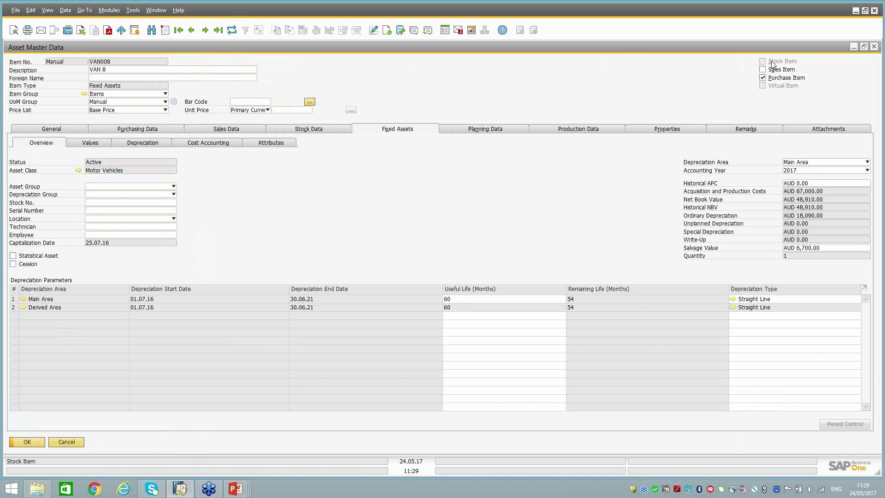
{"action": "key", "text": "ctrl"}
{"action": "key", "text": "ctrl"}
{"action": "key", "text": "ctrl"}
{"action": "key", "text": "ctrl"}
{"action": "key", "text": "ctrl"}
{"action": "key", "text": "ctrl"}
{"action": "key", "text": "ctrl"}
{"action": "key", "text": "ctrl"}
{"action": "key", "text": "ctrl"}
{"action": "key", "text": "ctrl"}
{"action": "key", "text": "ctrl"}
{"action": "key", "text": "ctrl"}
{"action": "key", "text": "ctrl"}
{"action": "key", "text": "ctrl"}
{"action": "key", "text": "ctrl"}
Set the van's asset group to Building and clear it again.
{"action": "left_click", "coordinate": [174, 186]}
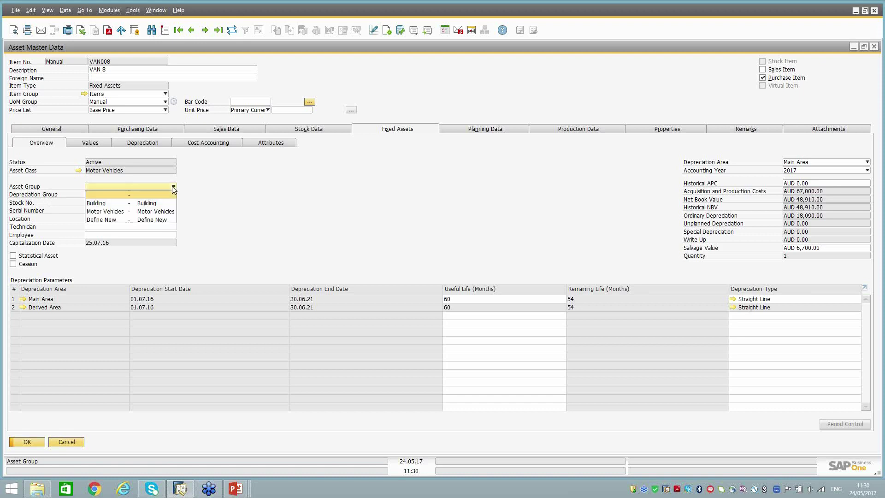
{"action": "left_click", "coordinate": [147, 202]}
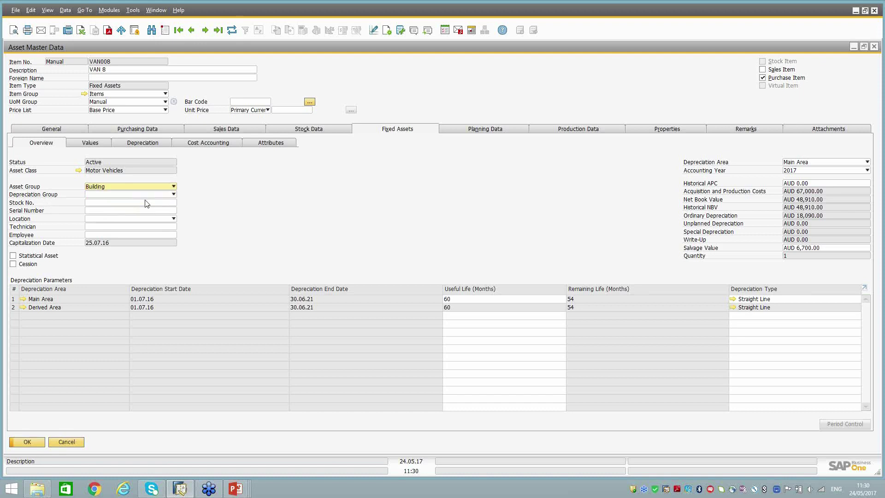
{"action": "left_click", "coordinate": [98, 188]}
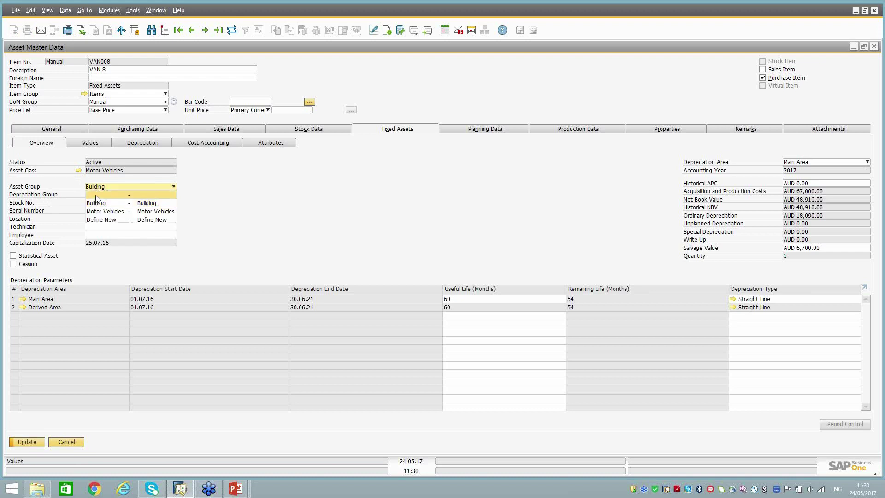
{"action": "left_click", "coordinate": [96, 198]}
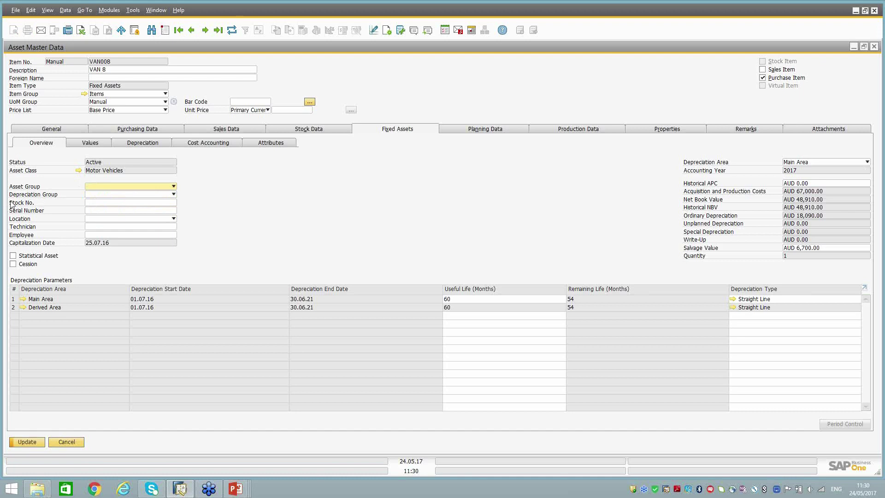
Enter stock number ASD89F and serial number VIN124445464 for asset VAN008.
{"action": "left_click", "coordinate": [95, 204]}
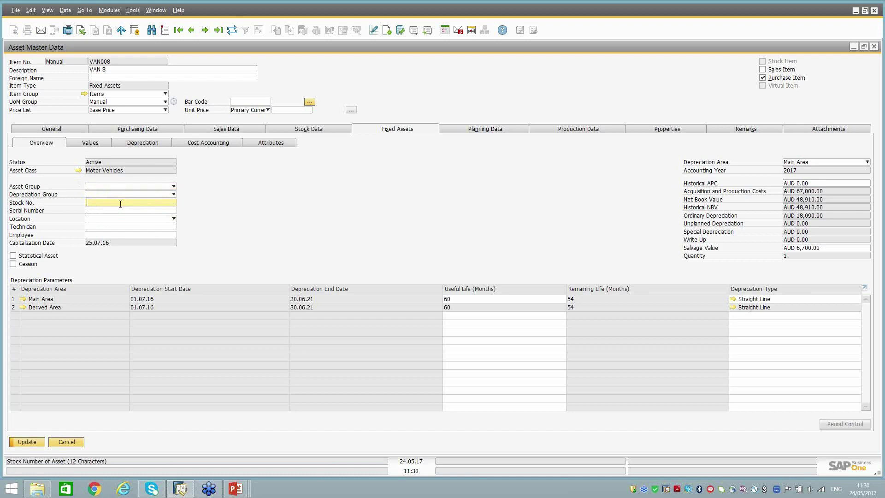
{"action": "type", "text": "ASD89F"}
{"action": "key", "text": "Tab"}
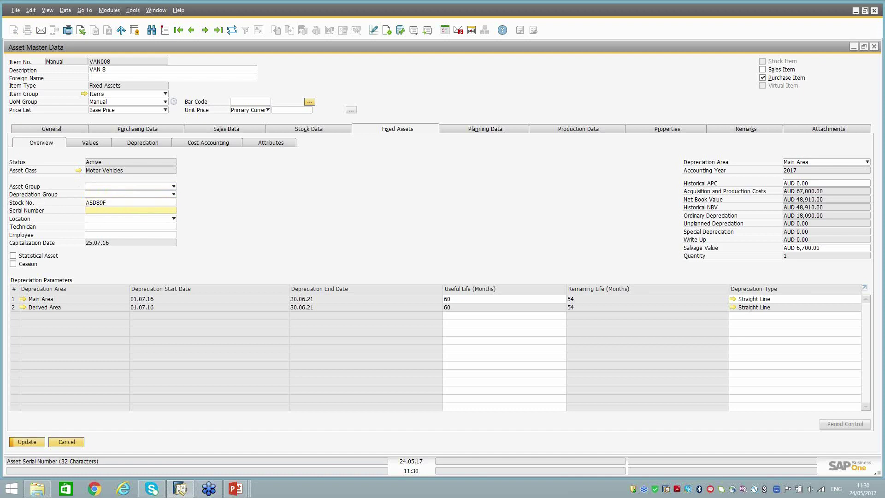
{"action": "type", "text": "VIN124445464"}
{"action": "key", "text": "Tab"}
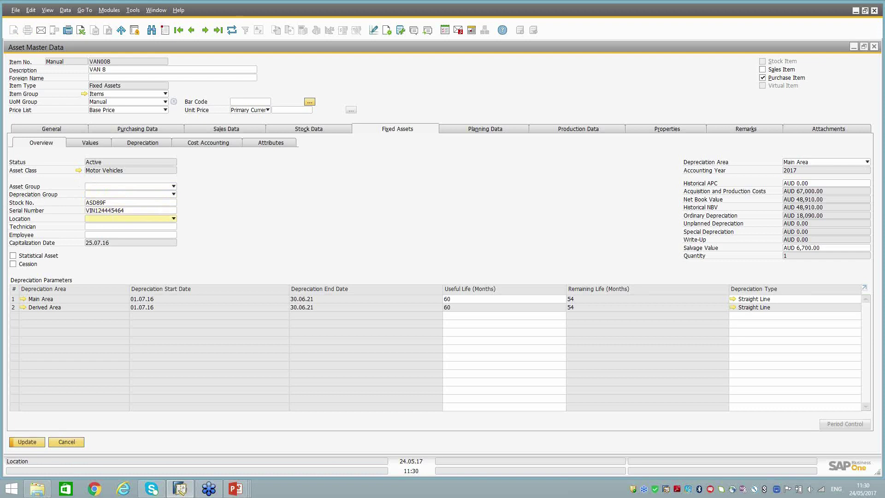
Look through the available locations and the employee lists for the technician and employee, without choosing any.
{"action": "left_click", "coordinate": [103, 219]}
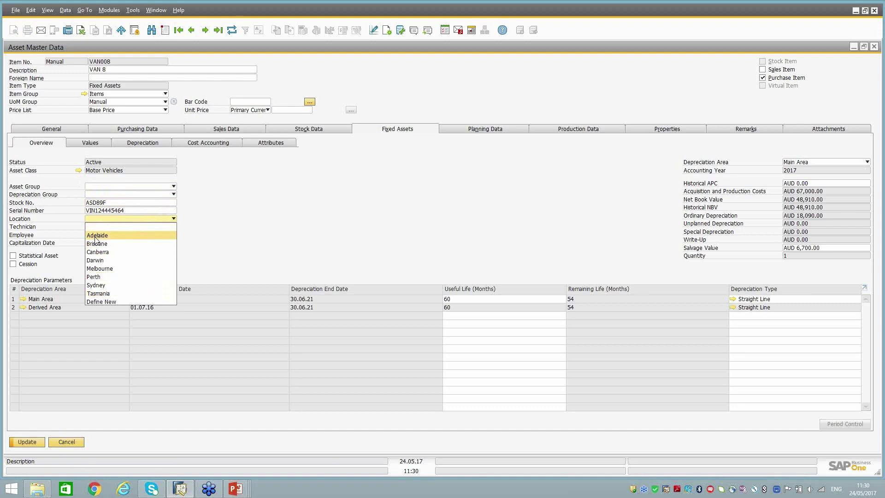
{"action": "left_click", "coordinate": [306, 210]}
{"action": "left_click", "coordinate": [122, 228]}
{"action": "key", "text": "Tab"}
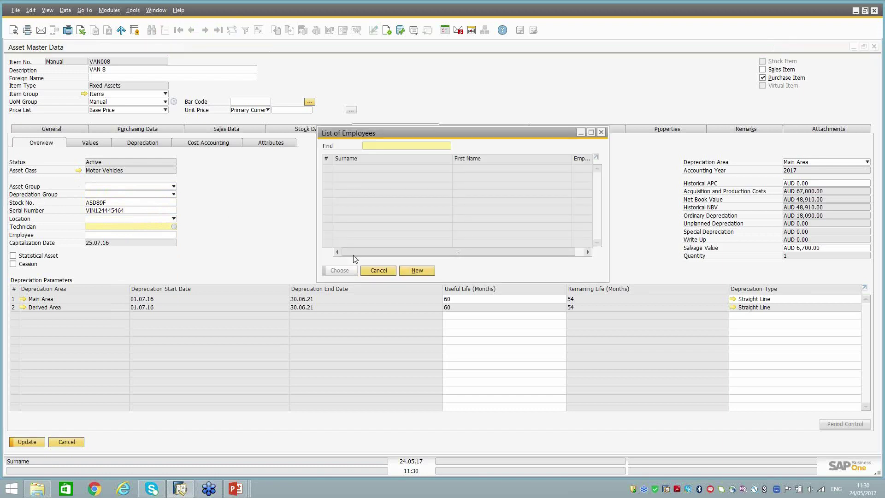
{"action": "left_click", "coordinate": [377, 270]}
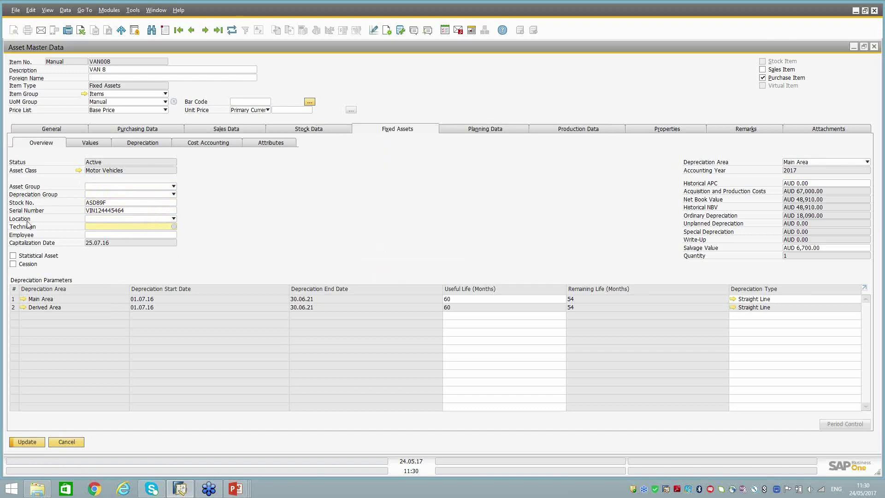
{"action": "left_click", "coordinate": [106, 235]}
{"action": "key", "text": "Tab"}
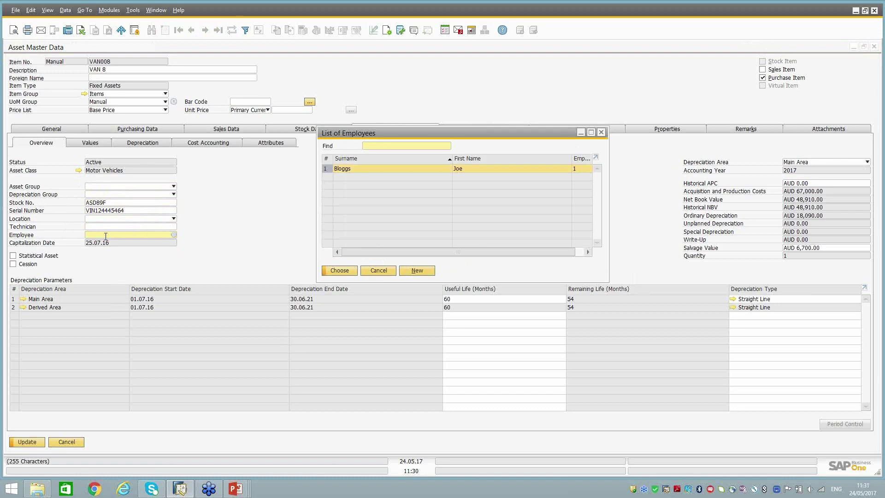
{"action": "left_click", "coordinate": [379, 271]}
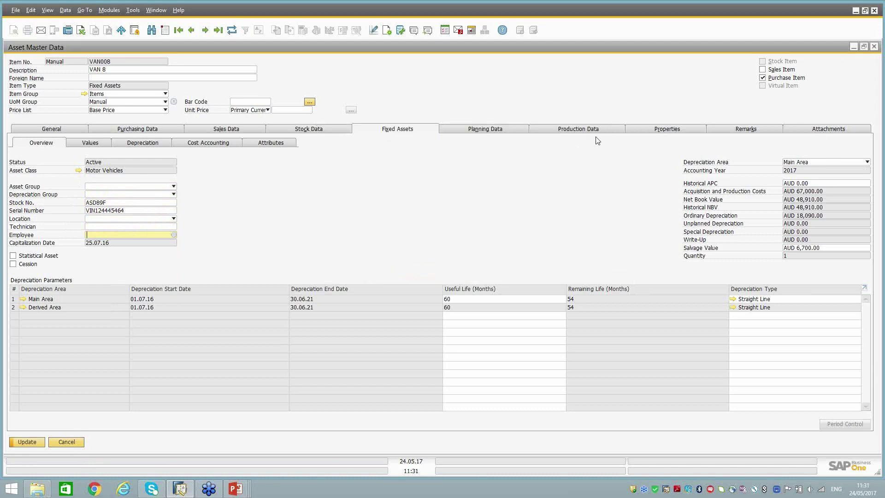
Check the selectable depreciation areas and the Main Area's depreciation type and useful life.
{"action": "left_click", "coordinate": [804, 162]}
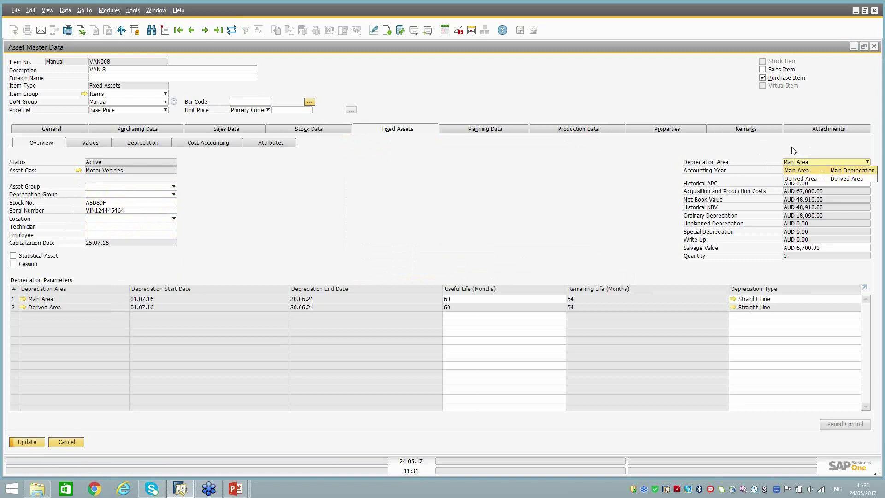
{"action": "left_click", "coordinate": [794, 151]}
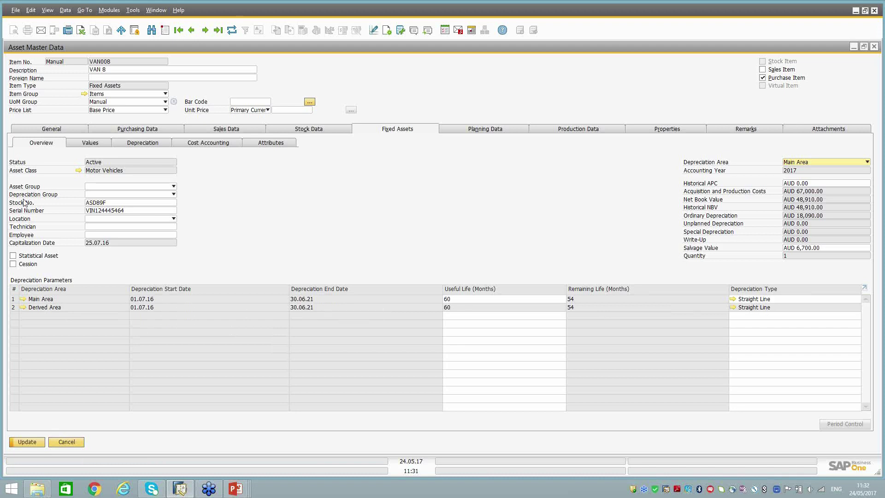
{"action": "left_click", "coordinate": [757, 300]}
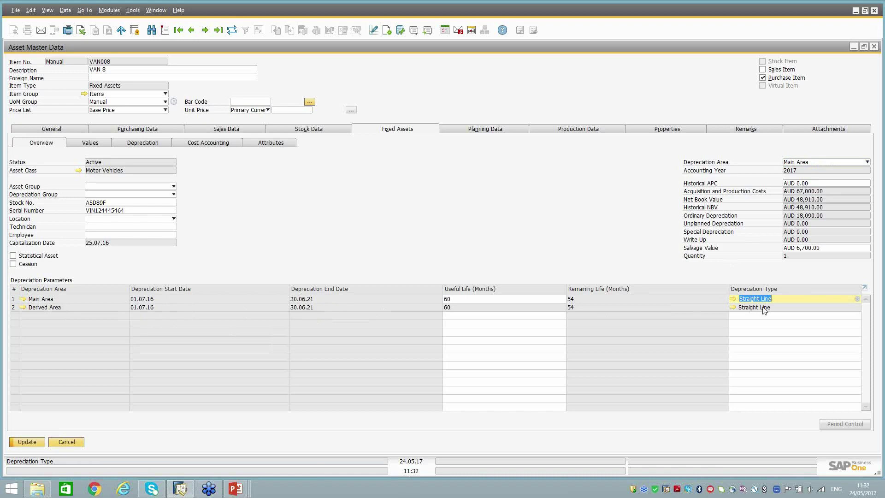
{"action": "left_click", "coordinate": [464, 302]}
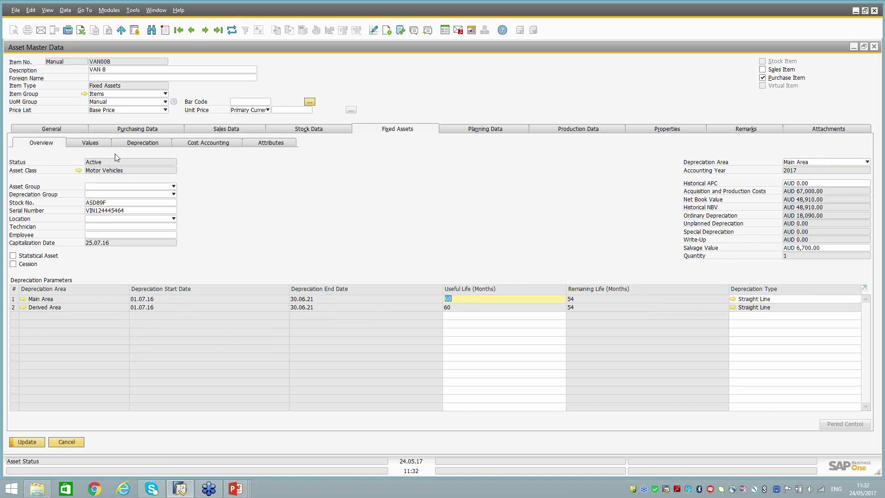
Review the van's Main Area values by transaction, including acquisition costs, depreciation and net book value.
{"action": "left_click", "coordinate": [92, 144]}
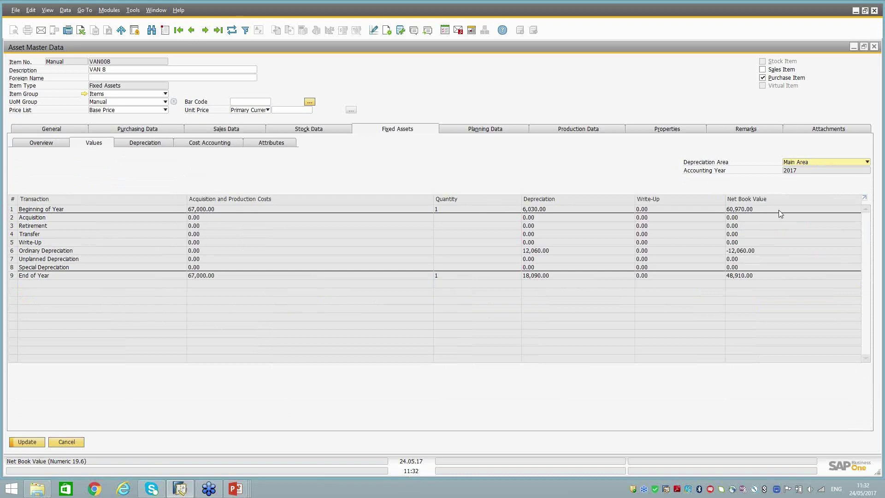
{"action": "key", "text": "ctrl"}
{"action": "key", "text": "ctrl"}
{"action": "key", "text": "ctrl"}
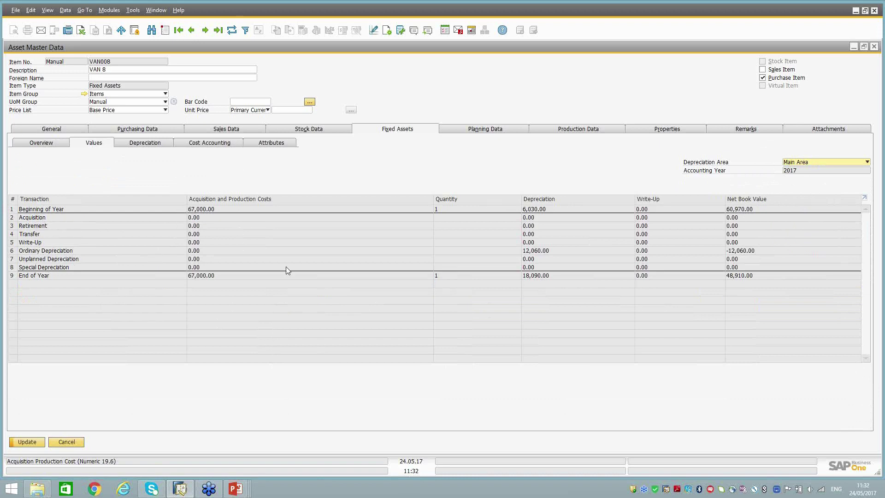
{"action": "key", "text": "ctrl"}
{"action": "key", "text": "ctrl"}
{"action": "key", "text": "ctrl"}
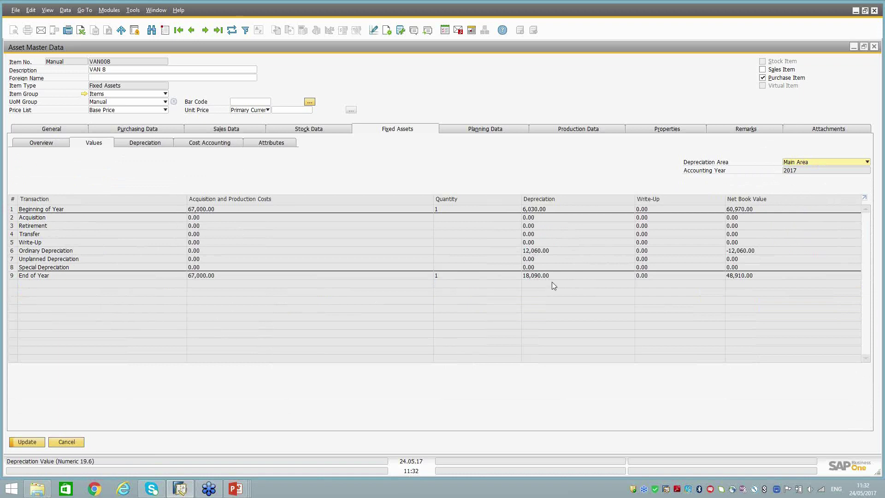
{"action": "key", "text": "ctrl"}
{"action": "key", "text": "ctrl"}
Examine the van's depreciation by period, its cost accounting assignments and its attributes, and return to the overview.
{"action": "left_click", "coordinate": [44, 144]}
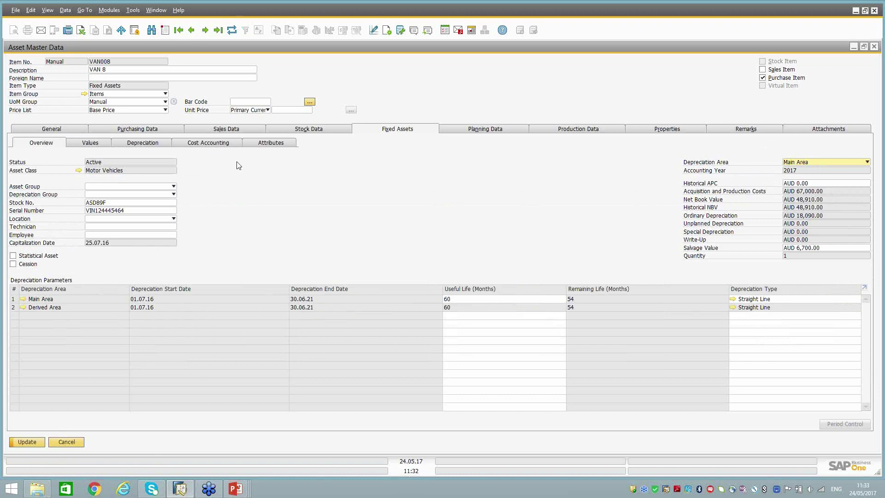
{"action": "left_click", "coordinate": [137, 146]}
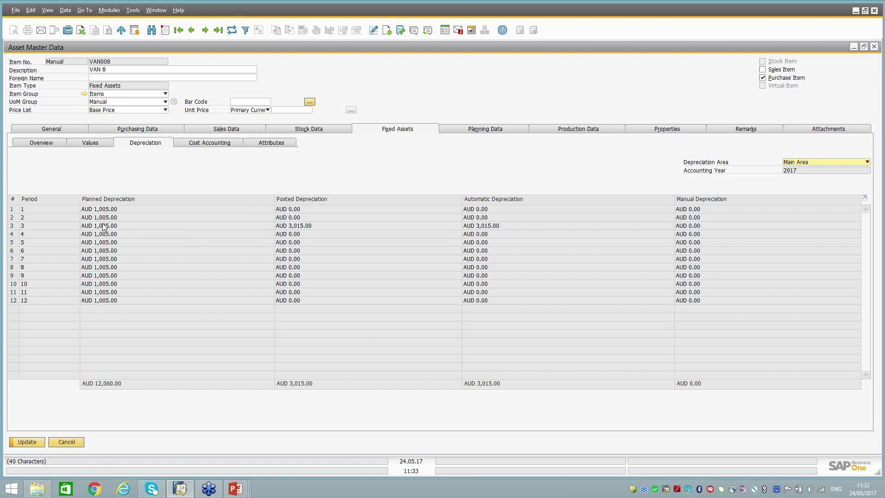
{"action": "left_click", "coordinate": [209, 143]}
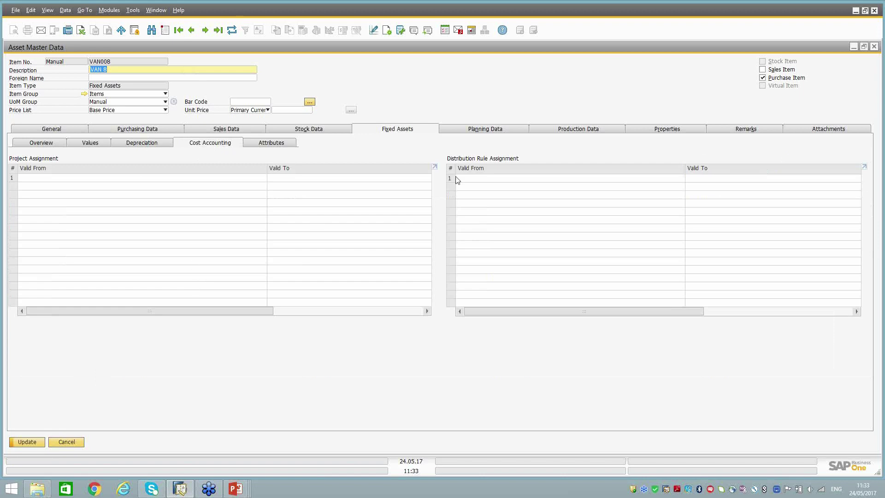
{"action": "left_click", "coordinate": [286, 143]}
{"action": "left_click", "coordinate": [263, 188]}
{"action": "left_click", "coordinate": [263, 160]}
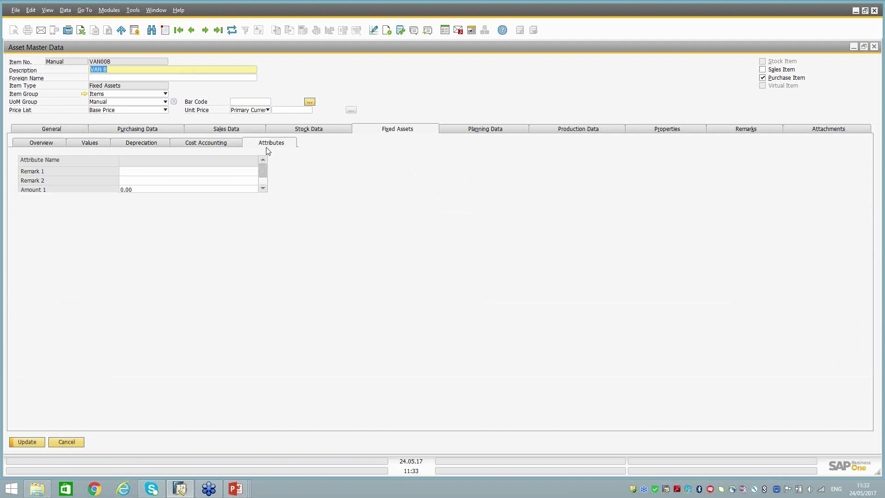
{"action": "left_click", "coordinate": [53, 145]}
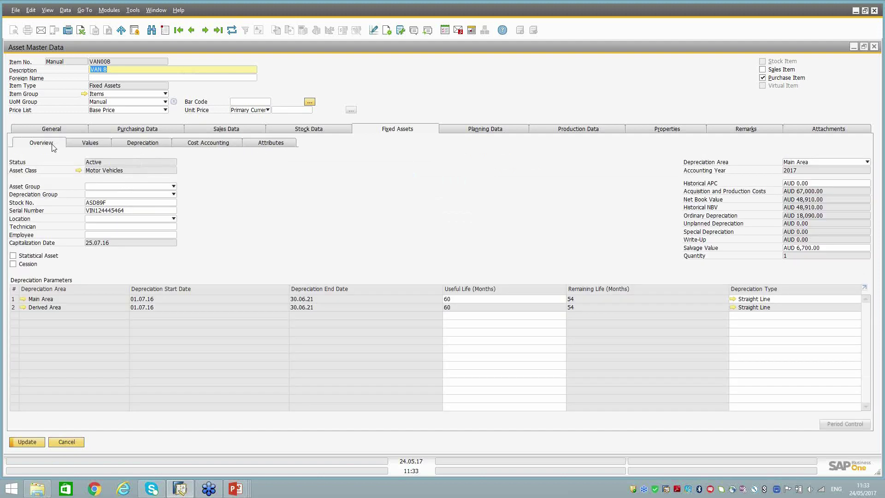
Start a new asset without saving the van's changes, with item number CAR02 and description Car02, and mark it as a sales item.
{"action": "left_click", "coordinate": [166, 34]}
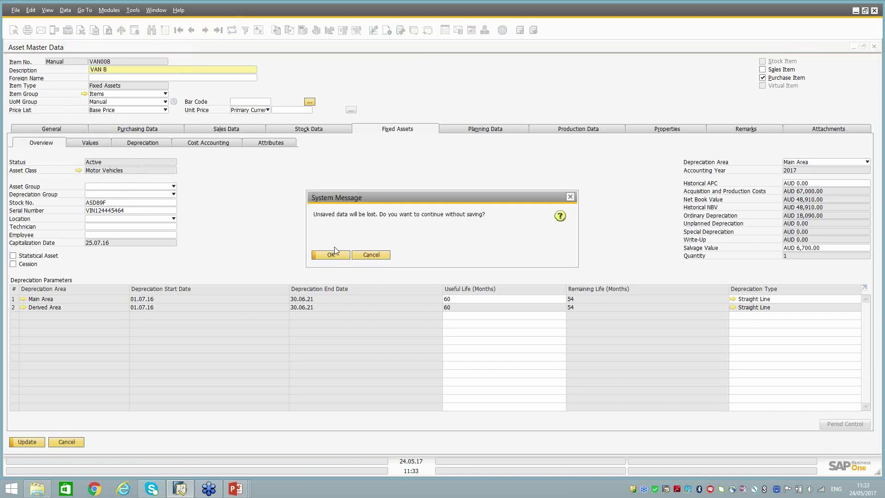
{"action": "left_click", "coordinate": [336, 253]}
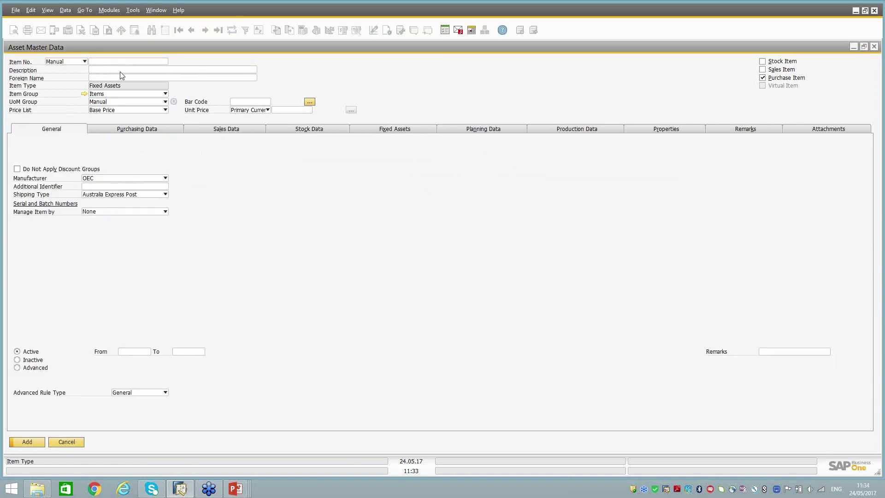
{"action": "type", "text": "CAR"}
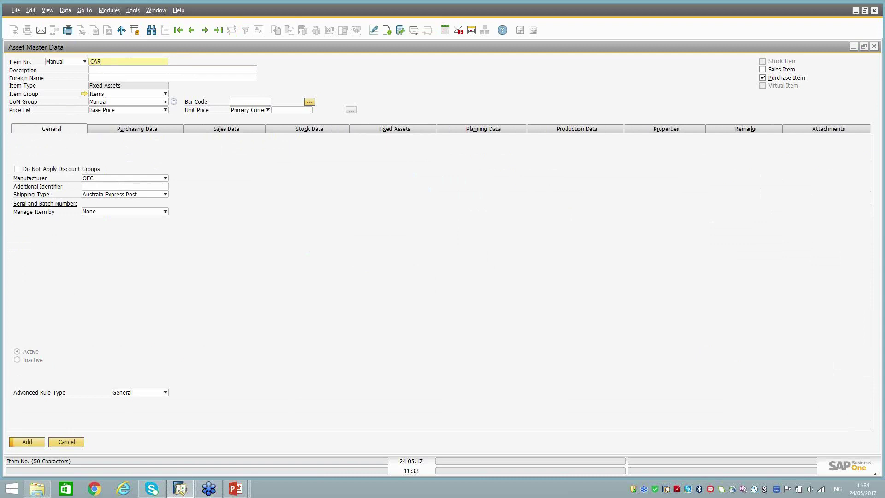
{"action": "type", "text": "02"}
{"action": "key", "text": "Tab"}
{"action": "type", "text": "Car02"}
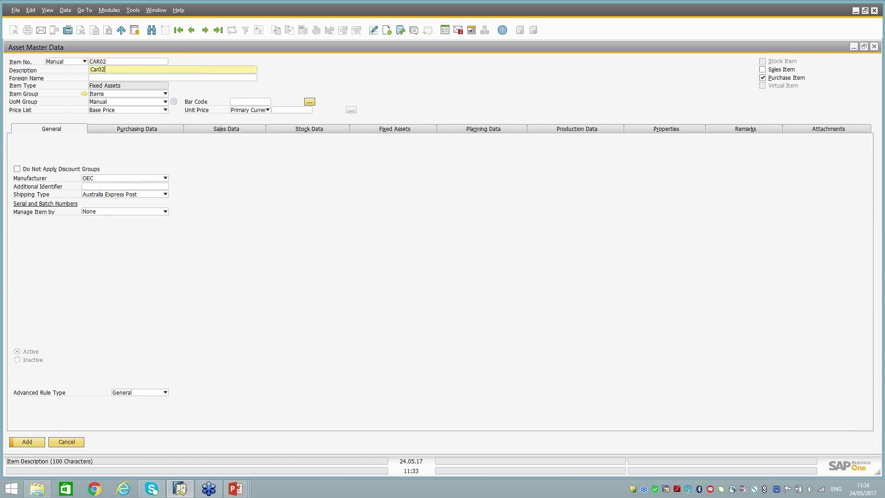
{"action": "key", "text": "Tab"}
{"action": "left_click", "coordinate": [773, 70]}
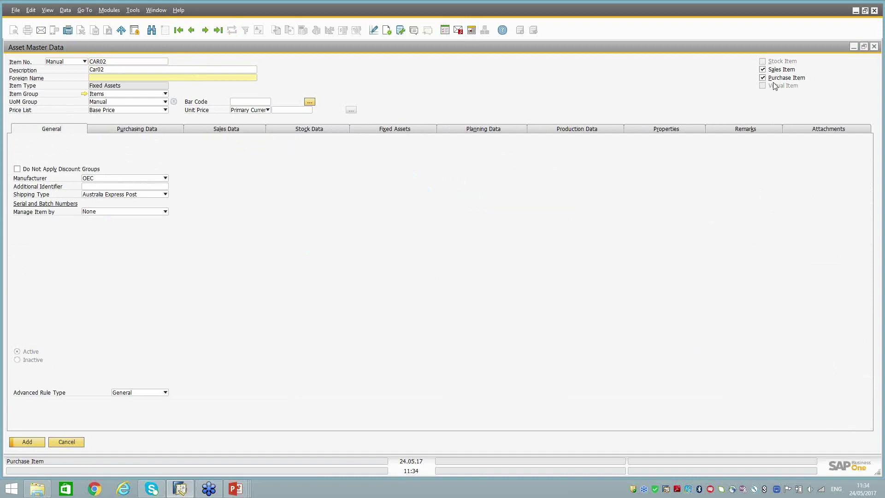
Assign the Motor Vehicles asset class to CAR02 in its fixed assets overview.
{"action": "left_click", "coordinate": [395, 131]}
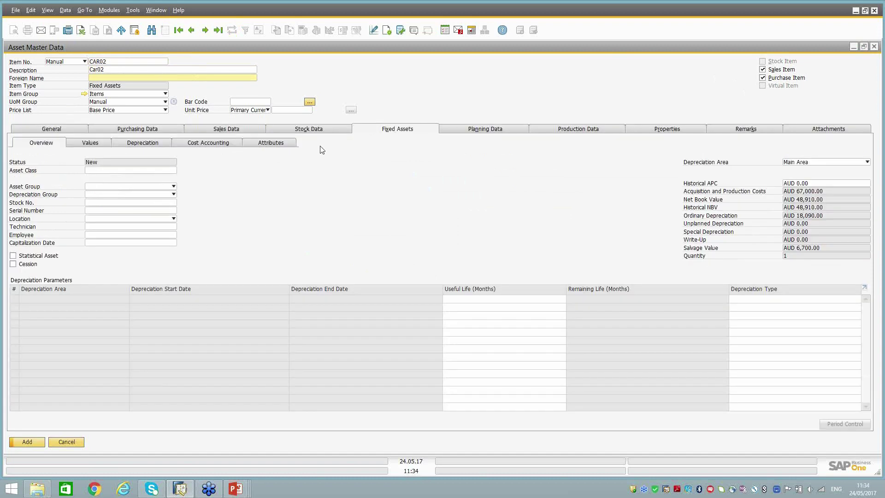
{"action": "left_click", "coordinate": [99, 170]}
{"action": "key", "text": "Tab"}
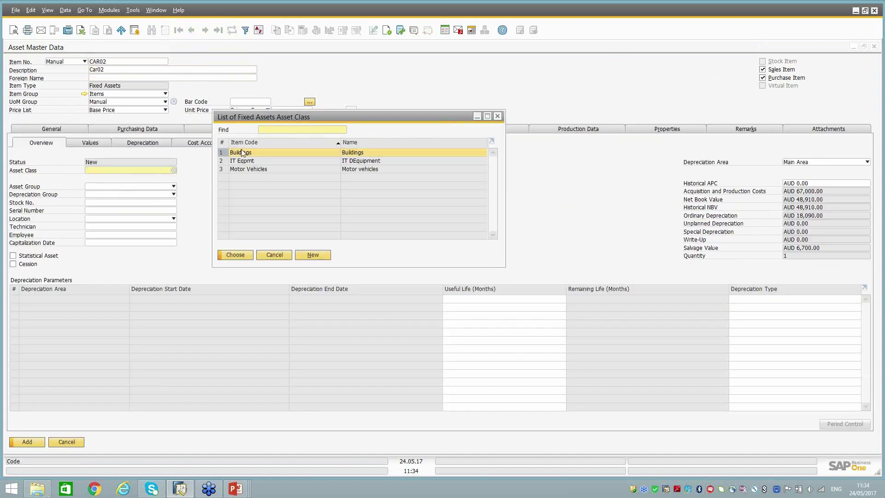
{"action": "left_click", "coordinate": [244, 169]}
{"action": "double_click", "coordinate": [244, 169]}
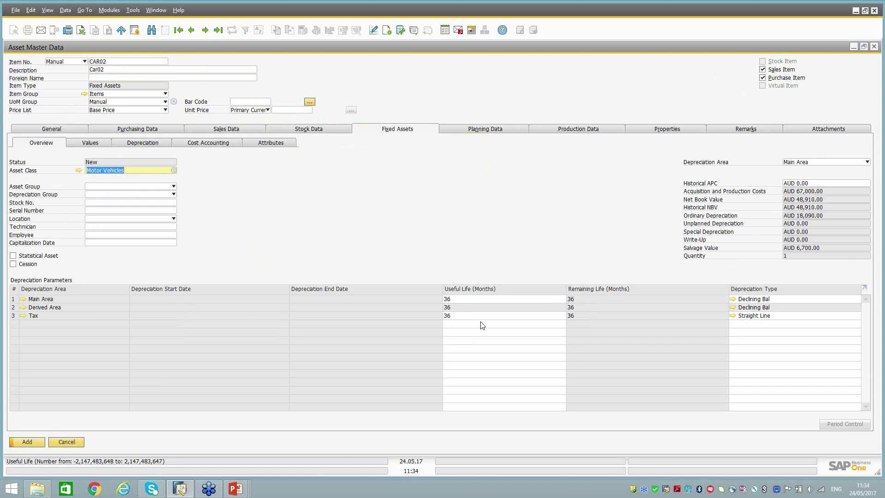
Set the new car's asset group to Motor Vehicles and its depreciation group to MV group.
{"action": "left_click", "coordinate": [134, 188]}
{"action": "left_click", "coordinate": [131, 203]}
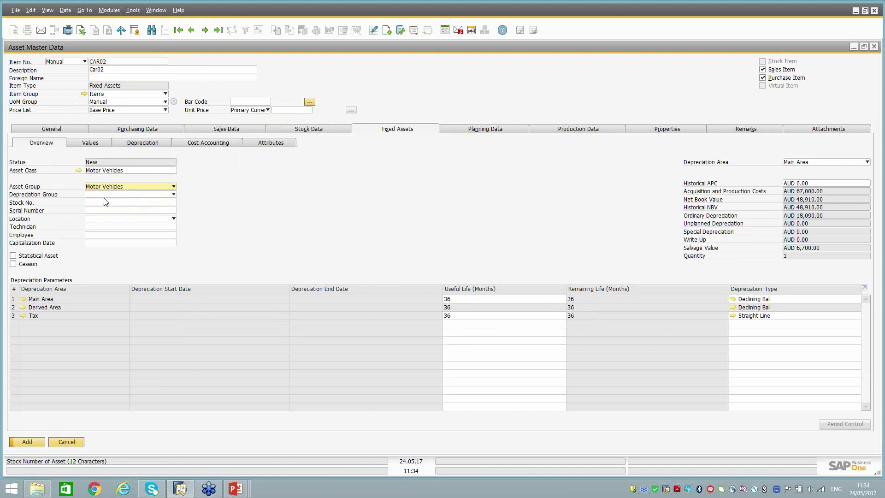
{"action": "left_click", "coordinate": [107, 194]}
{"action": "left_click", "coordinate": [108, 211]}
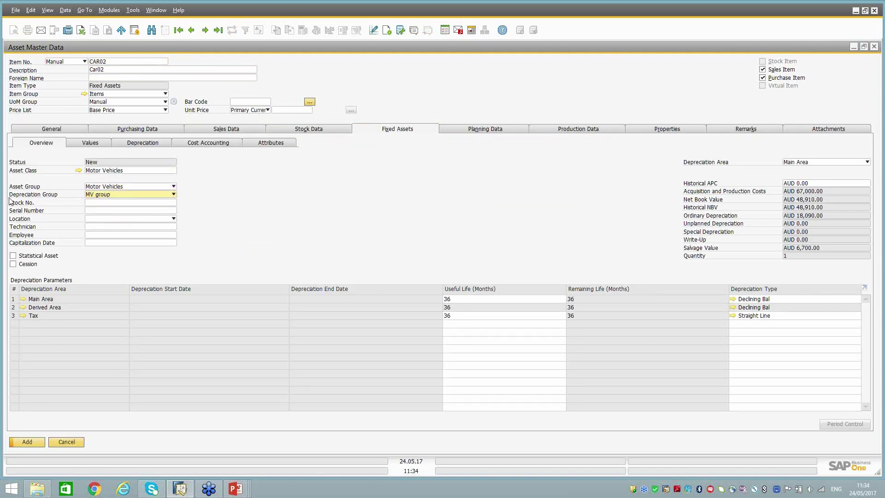
Enter DSFG123H as the new car's stock number.
{"action": "left_click", "coordinate": [103, 203]}
{"action": "type", "text": "DSFG1"}
{"action": "type", "text": "23H"}
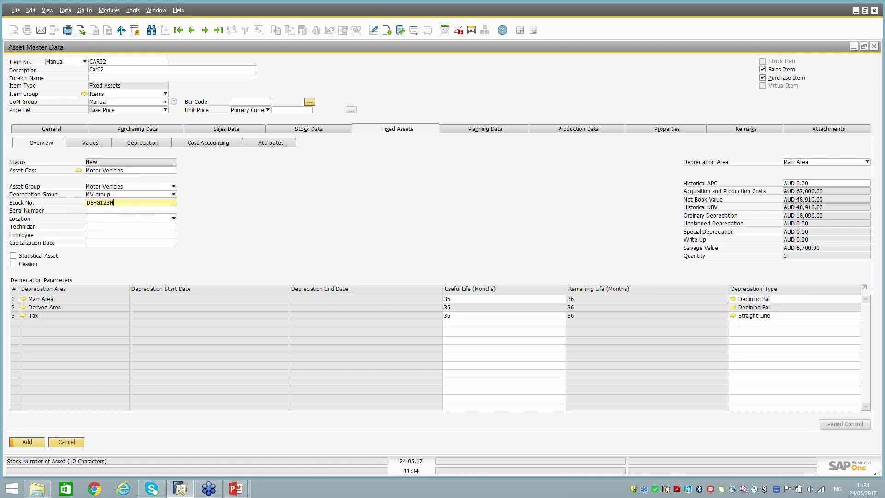
Enter VIN2w43545 as the new car's serial number and add the asset to the master data.
{"action": "key", "text": "Tab"}
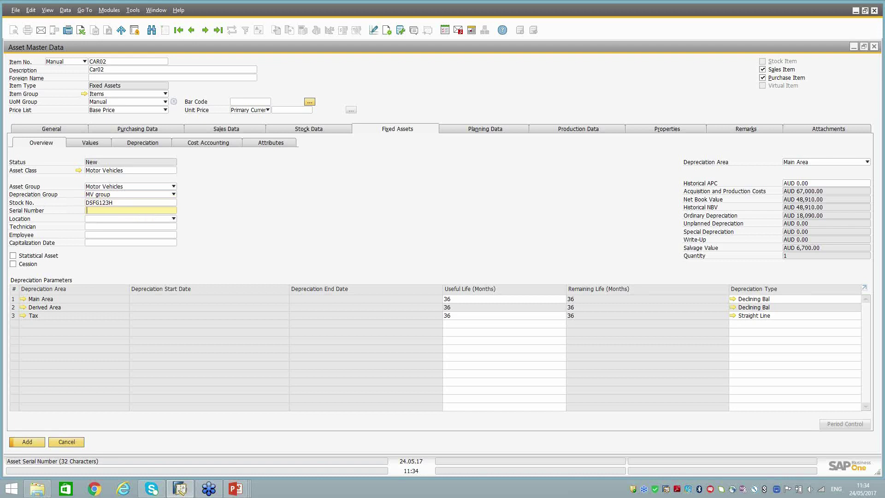
{"action": "type", "text": "VIN2w43545"}
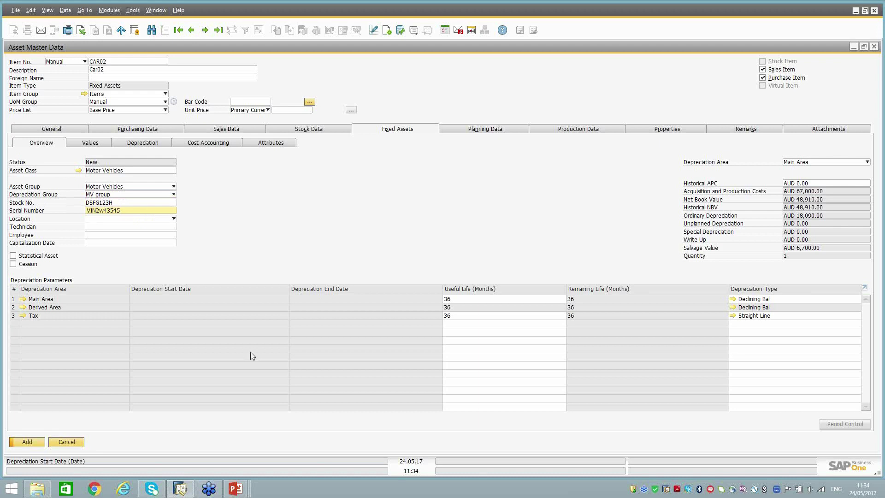
{"action": "left_click", "coordinate": [38, 442]}
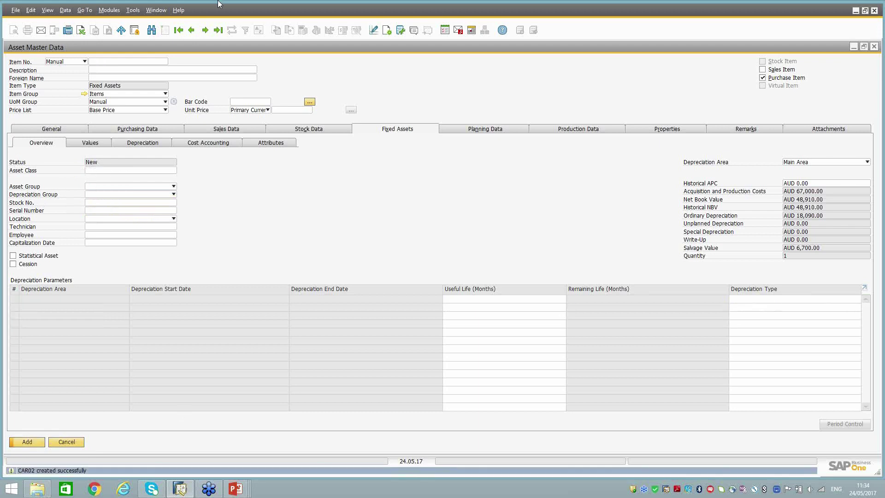
Find asset CAR02 again and check its values and depreciation details against the fixed assets overview.
{"action": "left_click", "coordinate": [151, 30]}
{"action": "type", "text": "car02"}
{"action": "key", "text": "Return"}
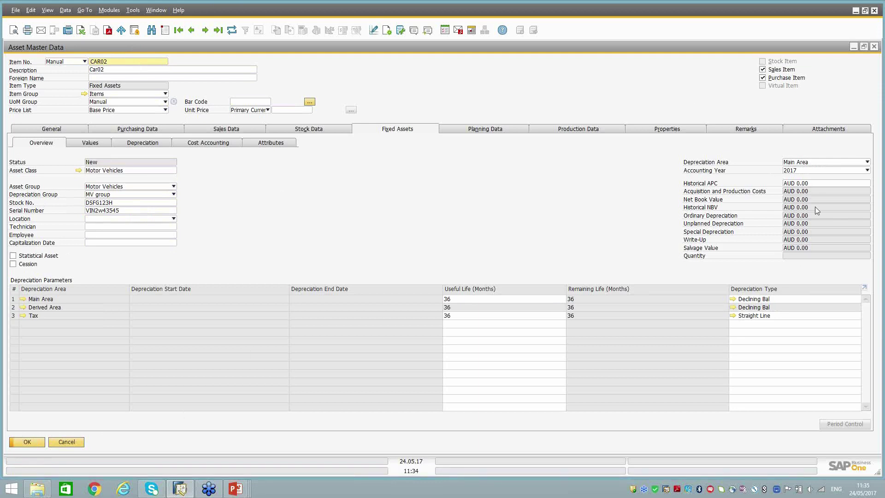
{"action": "left_click", "coordinate": [94, 144]}
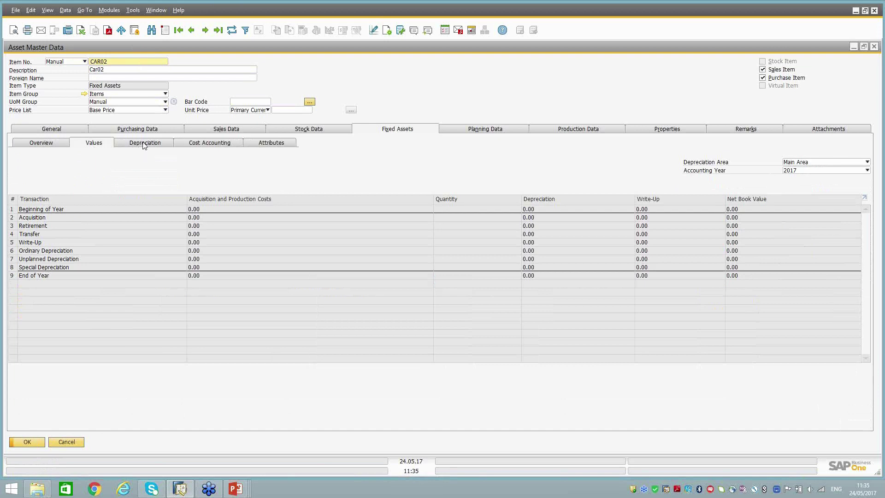
{"action": "left_click", "coordinate": [145, 144]}
{"action": "left_click", "coordinate": [38, 144]}
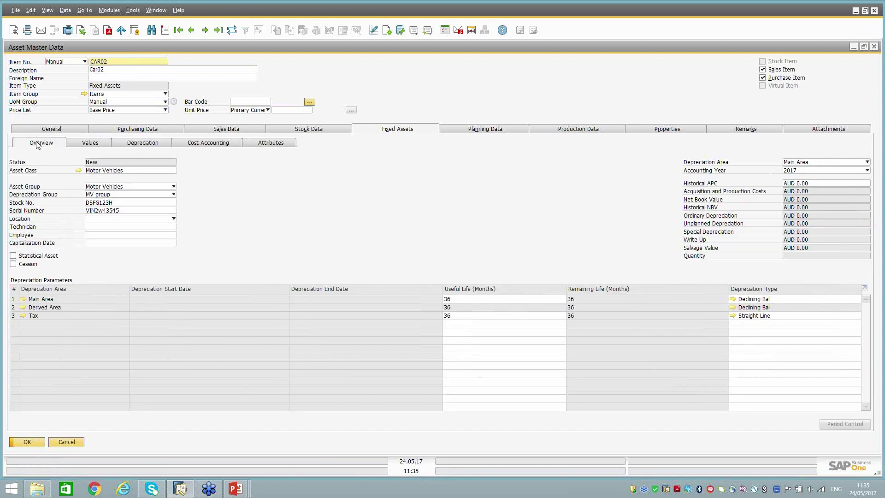
Start a capitalization document for asset CAR02 with a total of AUD 45,000 and a quantity of 1.
{"action": "double_click", "coordinate": [171, 48]}
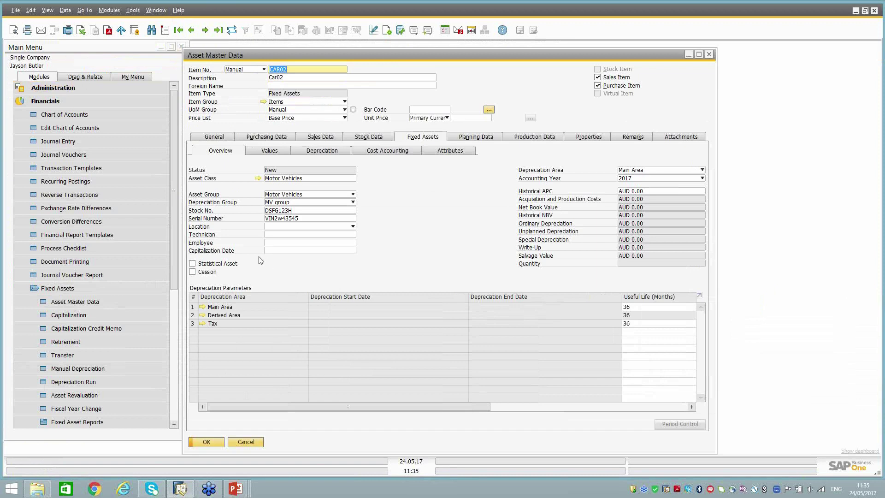
{"action": "left_click", "coordinate": [74, 315]}
{"action": "type", "text": "car02"}
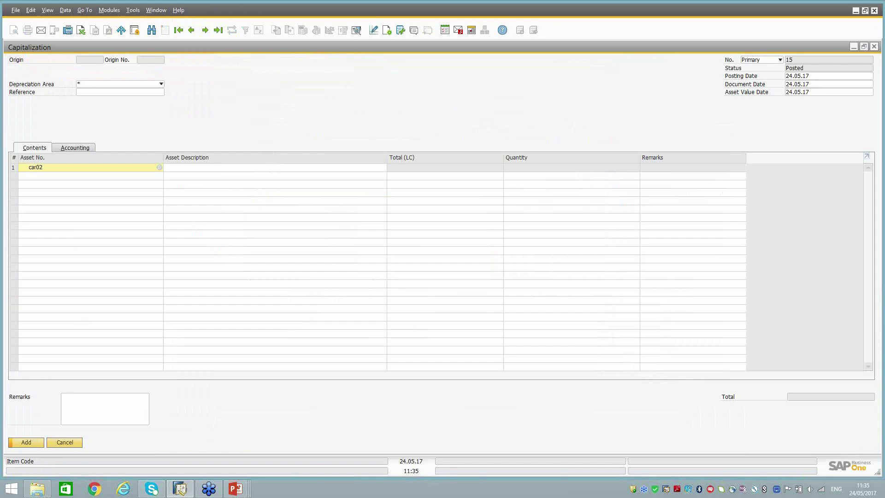
{"action": "key", "text": "Tab"}
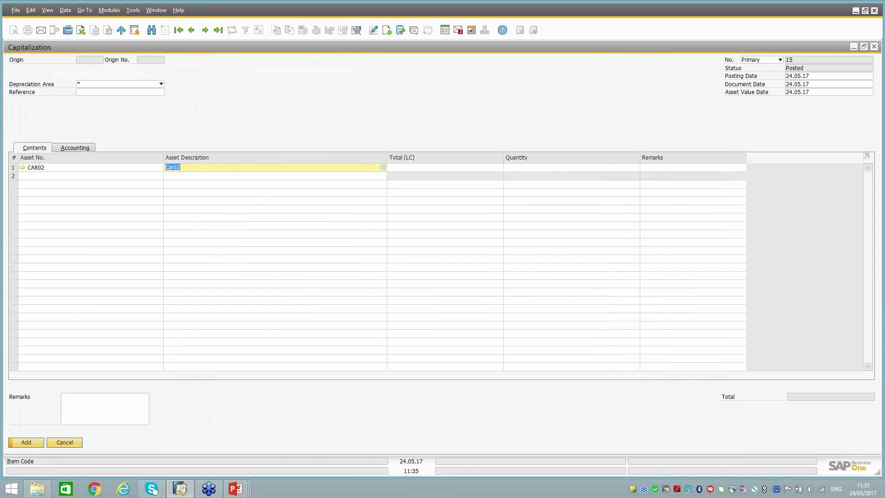
{"action": "left_click", "coordinate": [440, 171]}
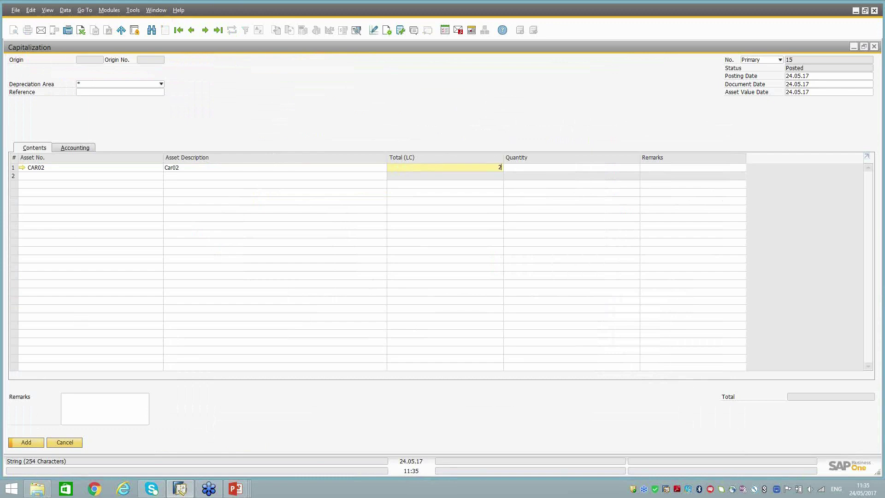
{"action": "type", "text": "45,000"}
{"action": "key", "text": "Tab"}
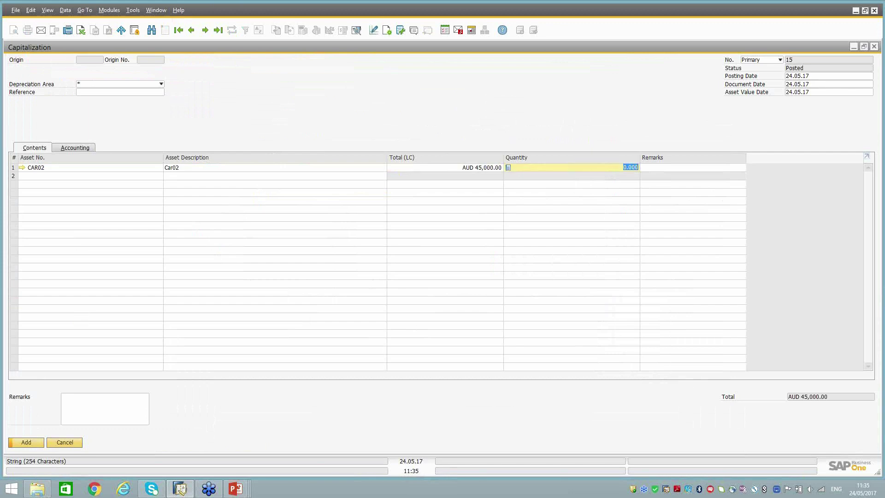
{"action": "type", "text": "1"}
{"action": "key", "text": "Tab"}
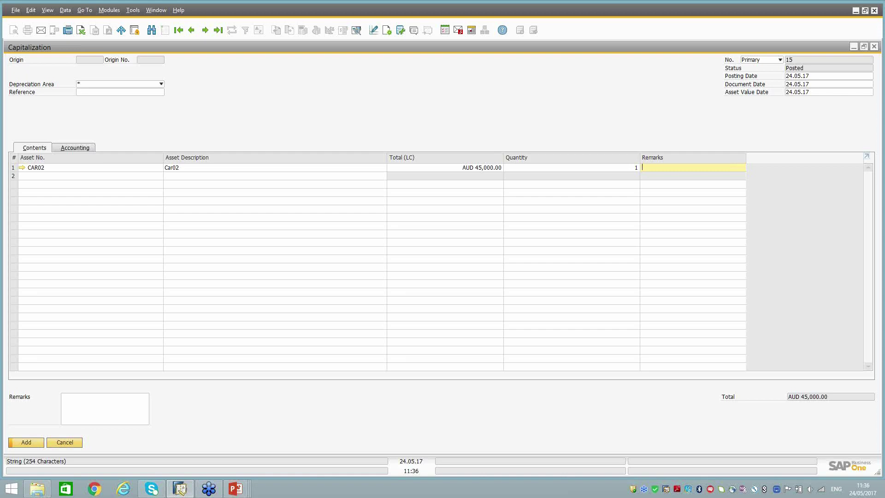
Try a quantity of 6 on the CAR02 capitalization row, and set it back to 1.
{"action": "left_click", "coordinate": [580, 168]}
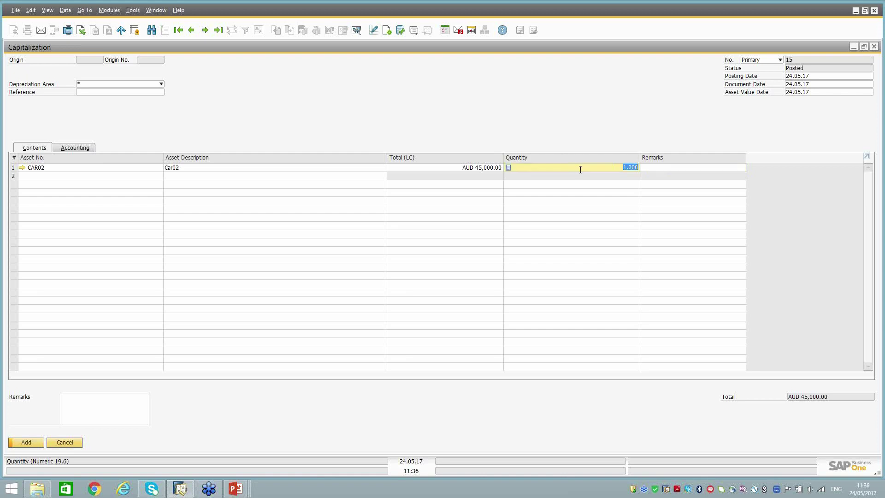
{"action": "type", "text": "6"}
{"action": "key", "text": "Tab"}
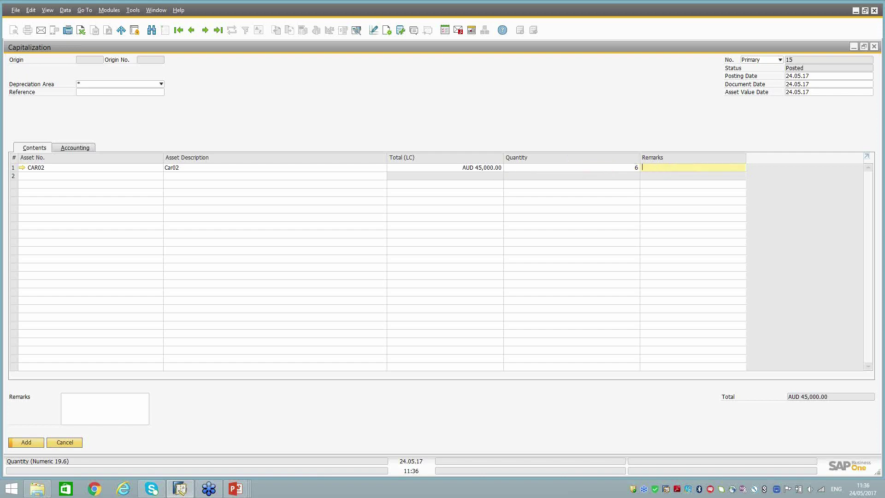
{"action": "left_click", "coordinate": [587, 167]}
{"action": "type", "text": "1"}
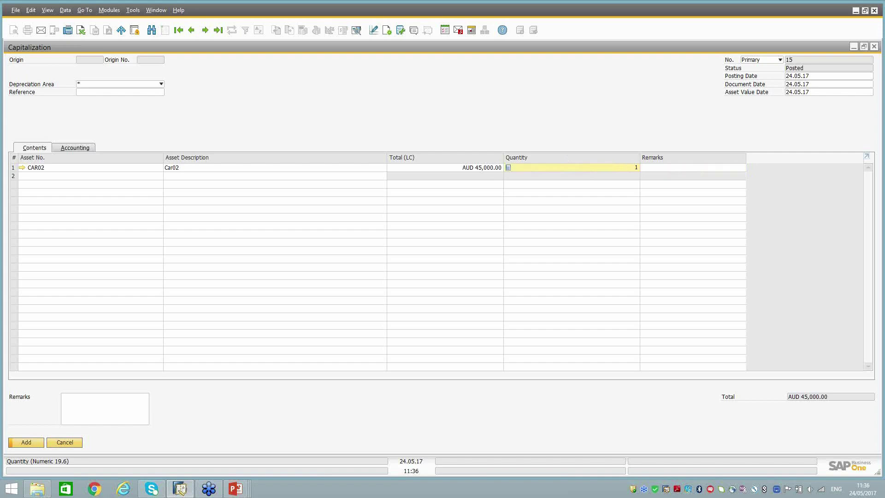
{"action": "key", "text": "Tab"}
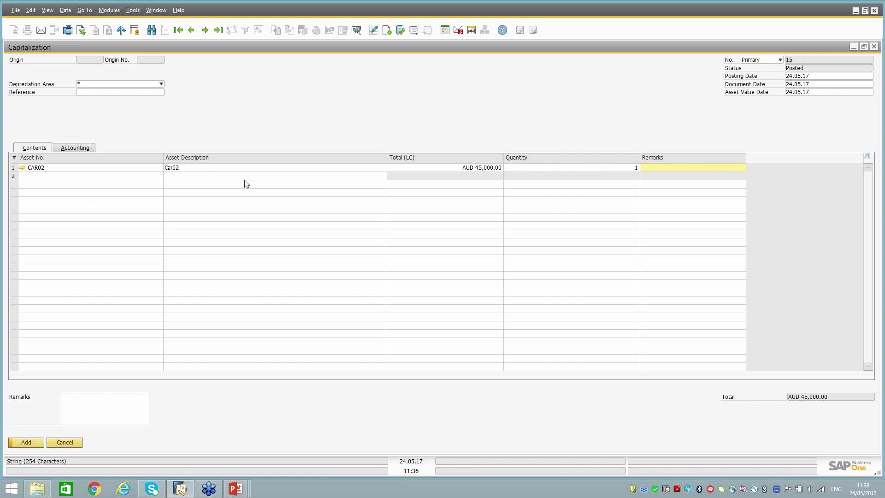
Preview the capitalization's journal entry to examine its debit and credit accounts, and discard the capitalization without adding it.
{"action": "right_click", "coordinate": [401, 81]}
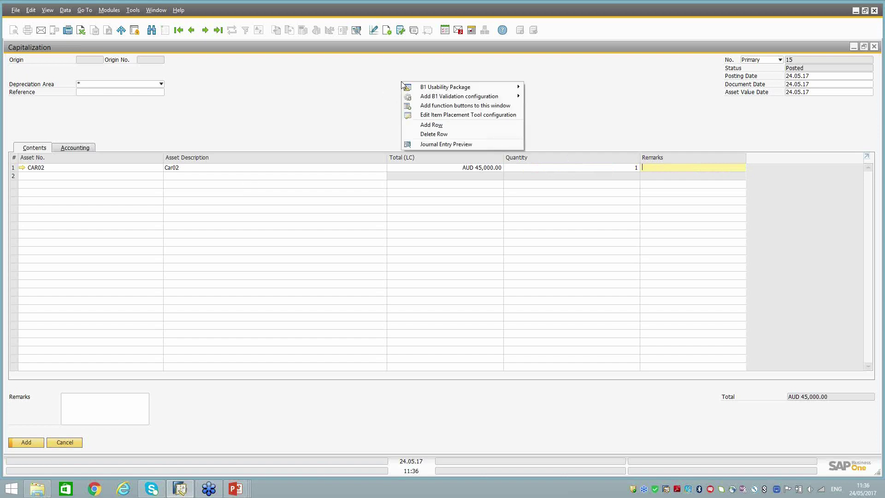
{"action": "left_click", "coordinate": [436, 144]}
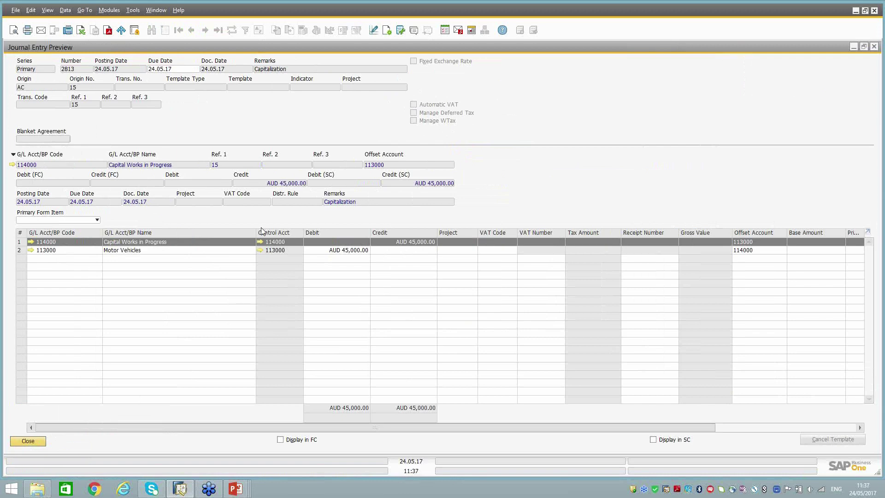
{"action": "mouse_move", "coordinate": [264, 244]}
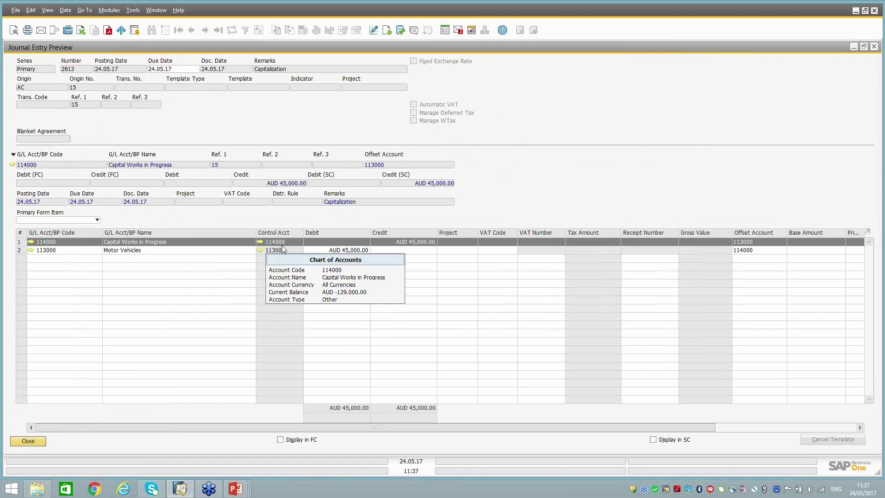
{"action": "left_click", "coordinate": [28, 441]}
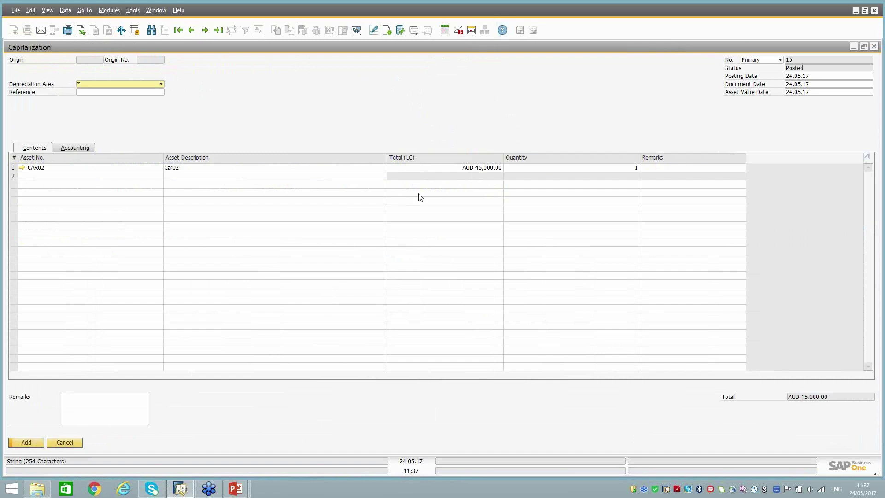
{"action": "left_click", "coordinate": [64, 443]}
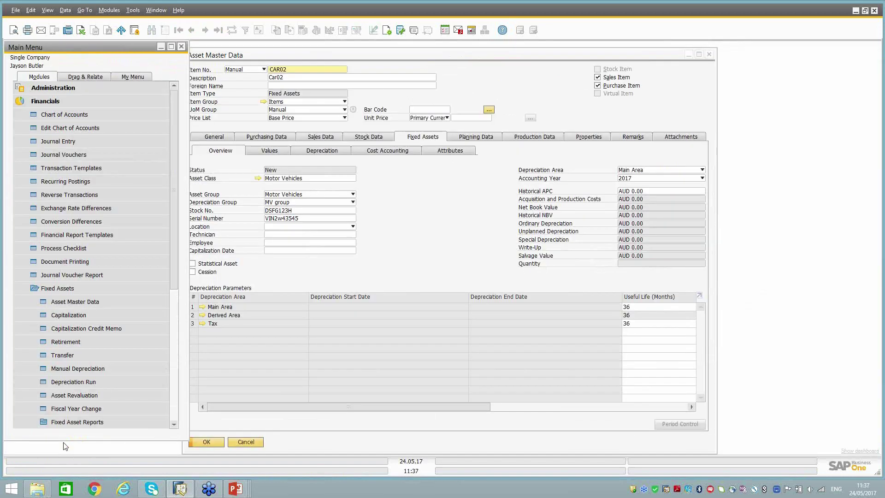
Create a new AP invoice in the purchasing module with Acme Associates as the supplier.
{"action": "left_click", "coordinate": [45, 101]}
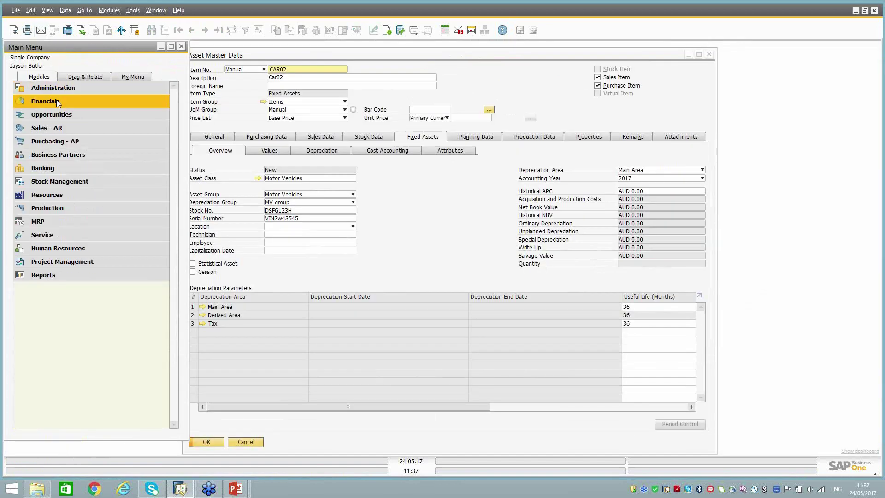
{"action": "left_click", "coordinate": [64, 143]}
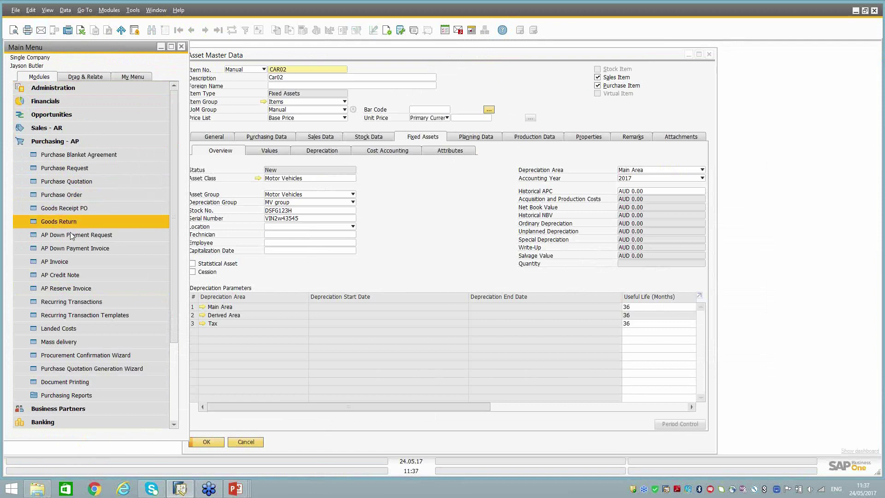
{"action": "left_click", "coordinate": [65, 262]}
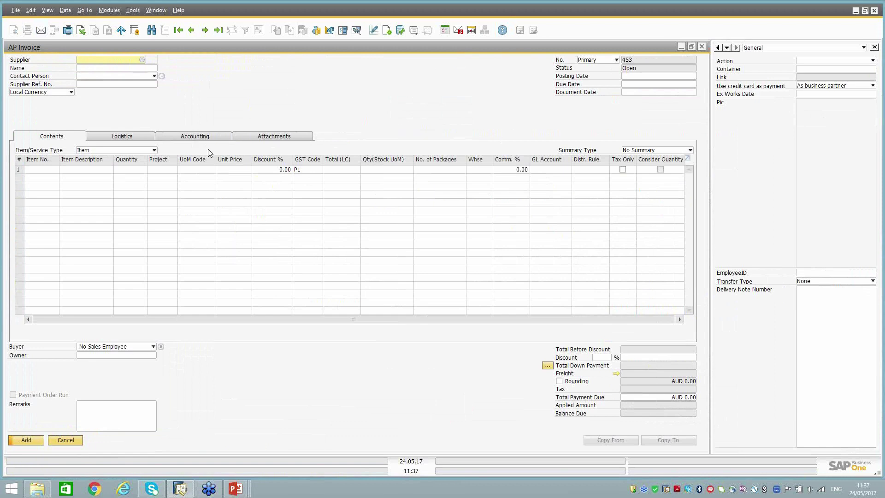
{"action": "type", "text": "acme"}
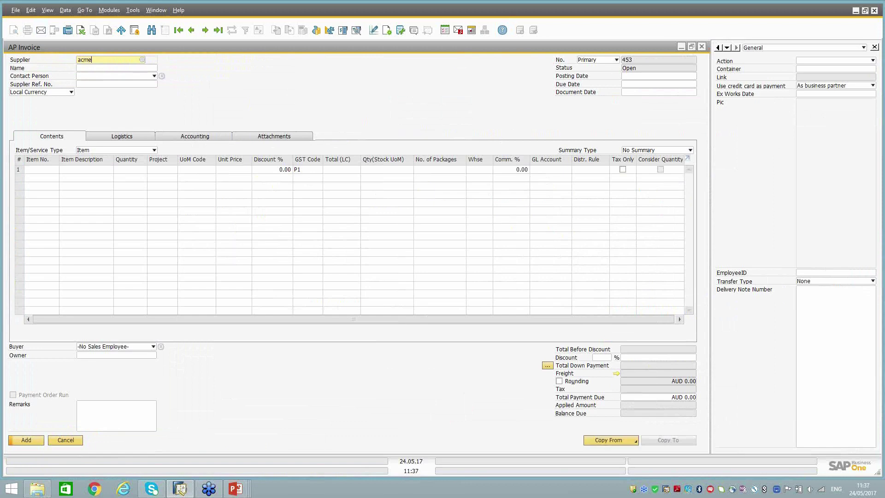
{"action": "key", "text": "Tab"}
{"action": "key", "text": "Escape"}
{"action": "key", "text": "BackSpace"}
{"action": "key", "text": "Tab"}
{"action": "left_click", "coordinate": [132, 171]}
{"action": "double_click", "coordinate": [132, 172]}
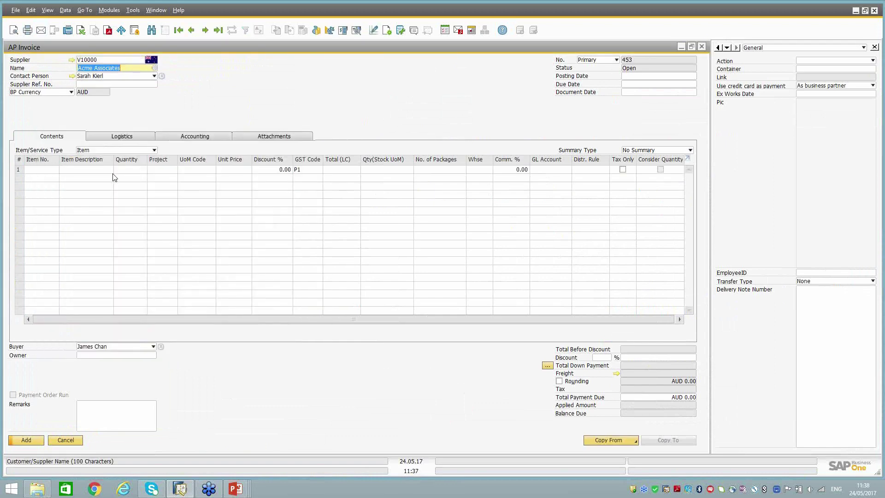
Add CAR02 as the invoice's first item with a unit price of AUD 45,000, and enable Consider Quantity for it.
{"action": "left_click", "coordinate": [47, 169]}
{"action": "type", "text": "car02"}
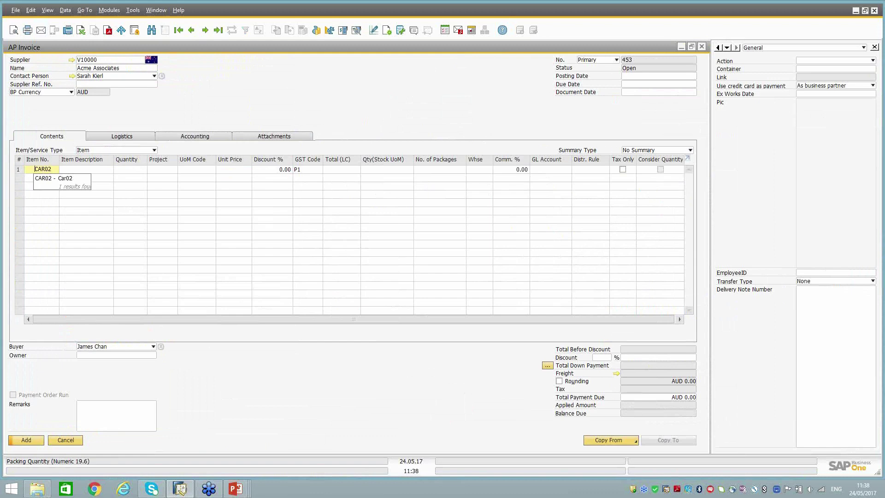
{"action": "key", "text": "Tab"}
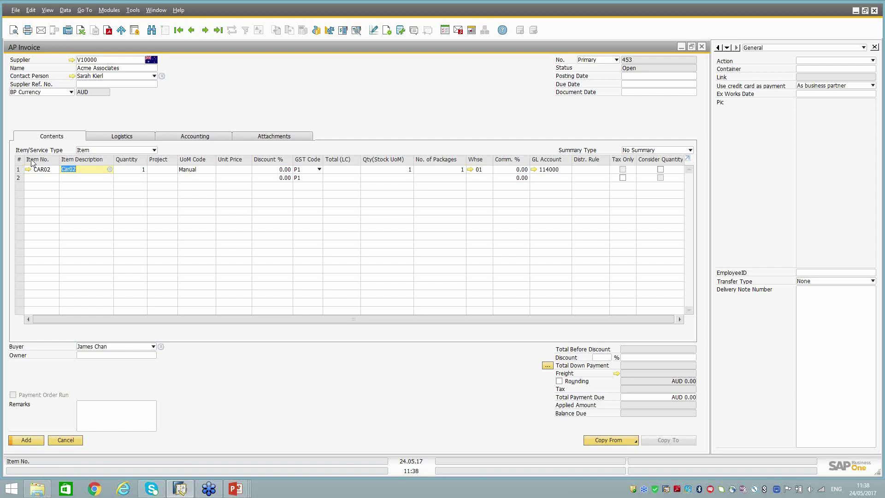
{"action": "key", "text": "Tab"}
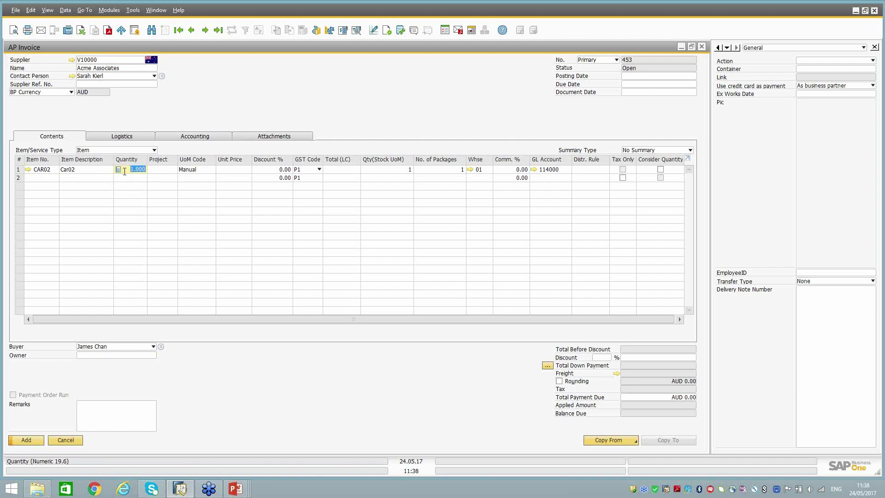
{"action": "left_click", "coordinate": [228, 174]}
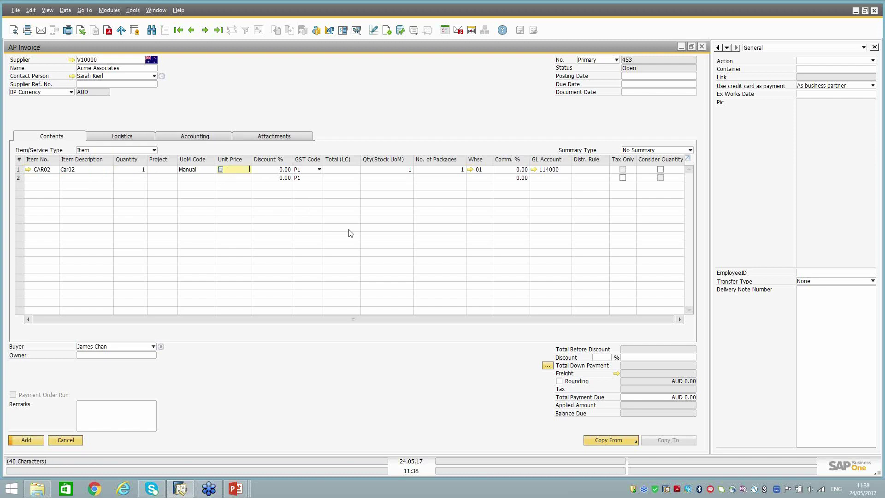
{"action": "type", "text": "45000"}
{"action": "key", "text": "Tab"}
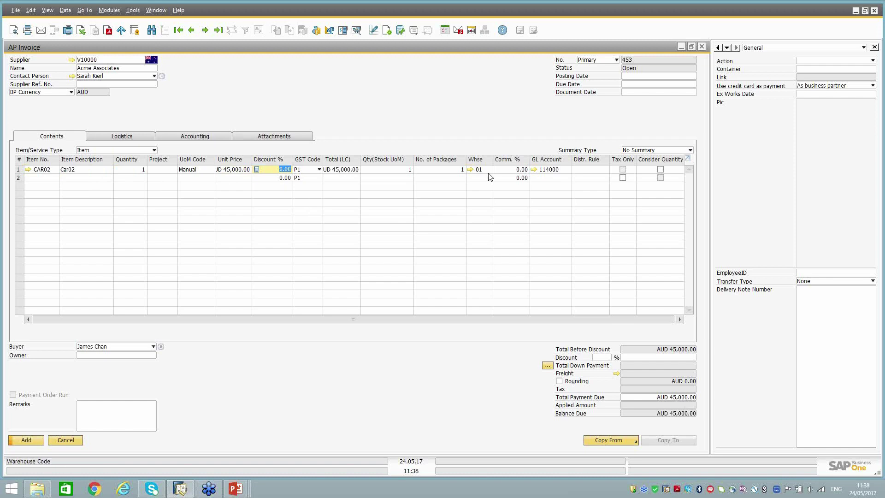
{"action": "left_click", "coordinate": [661, 170]}
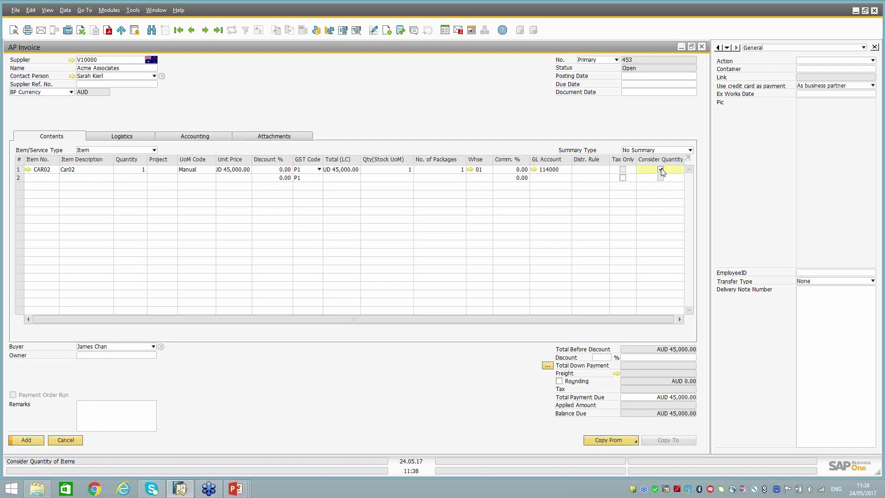
{"action": "left_click", "coordinate": [136, 170]}
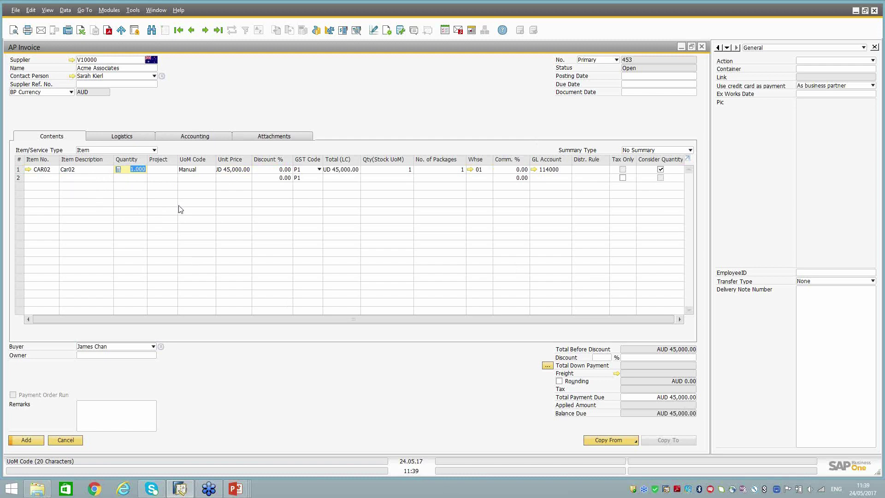
Decline adding the invoice without an owner, and set its posting date to 24.05.17.
{"action": "left_click", "coordinate": [18, 442]}
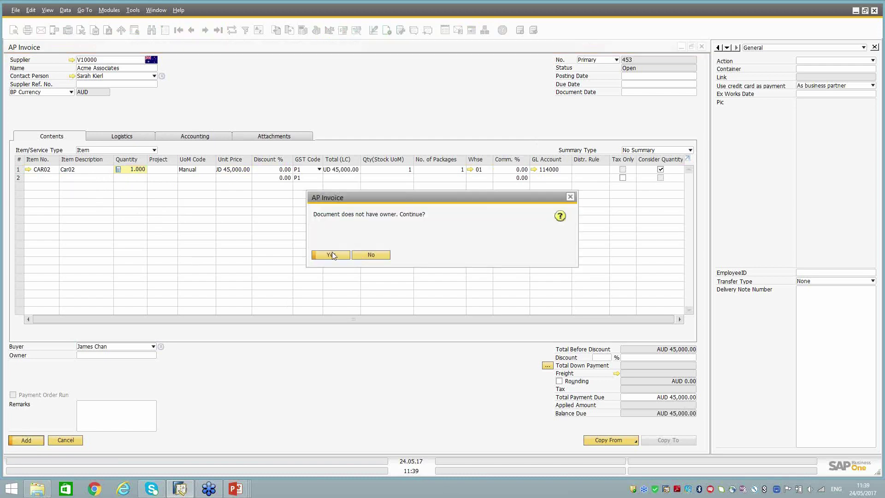
{"action": "left_click", "coordinate": [376, 255]}
{"action": "left_click", "coordinate": [646, 76]}
{"action": "type", "text": "24"}
{"action": "key", "text": "Tab"}
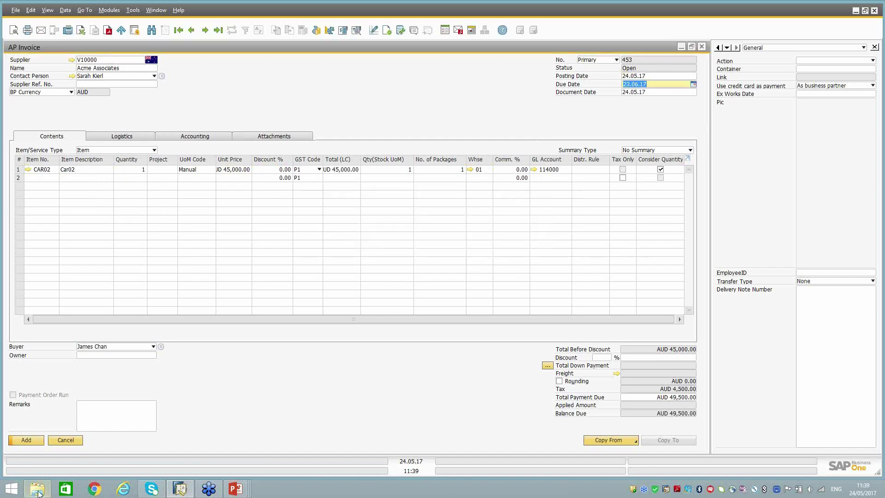
Add the Acme Associates AP invoice for CAR02 and accept the prompts so that it posts.
{"action": "left_click", "coordinate": [29, 442]}
{"action": "left_click", "coordinate": [321, 255]}
{"action": "left_click", "coordinate": [339, 255]}
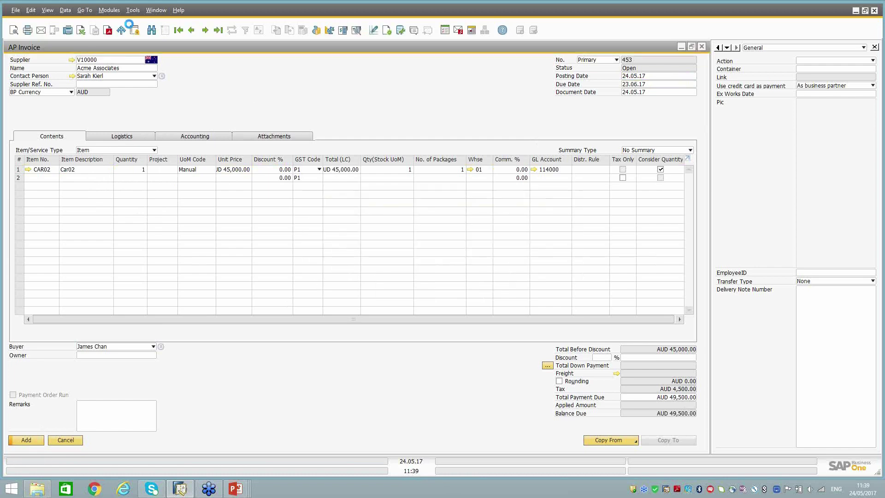
Reopen the posted AP invoice and examine its journal entry, the following capitalization entry and the linked capitalization document.
{"action": "left_click", "coordinate": [191, 30]}
{"action": "left_click", "coordinate": [194, 137]}
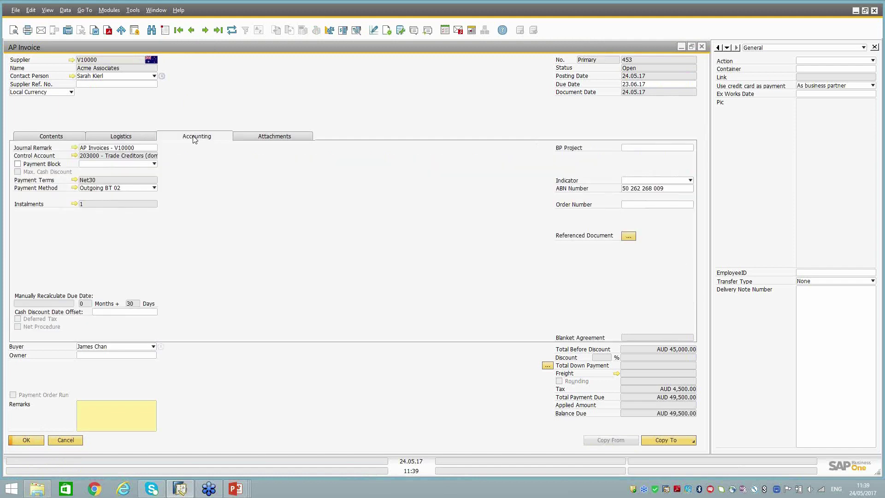
{"action": "left_click", "coordinate": [75, 147]}
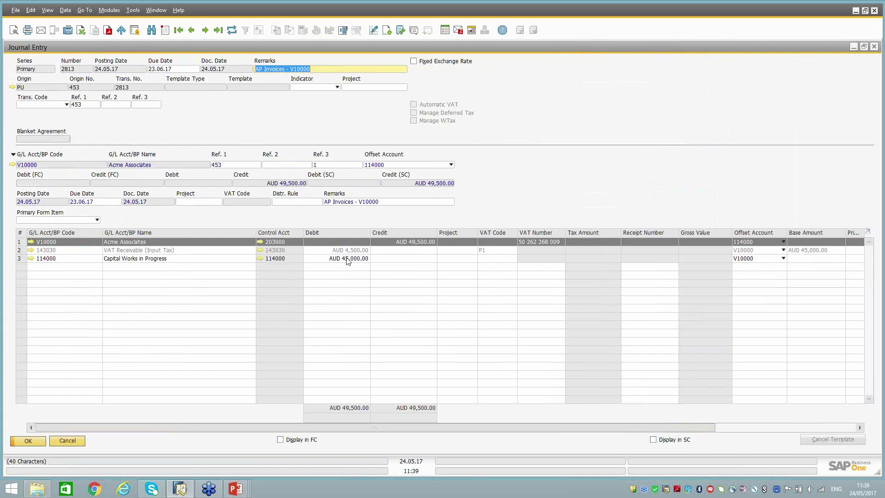
{"action": "left_click", "coordinate": [205, 31]}
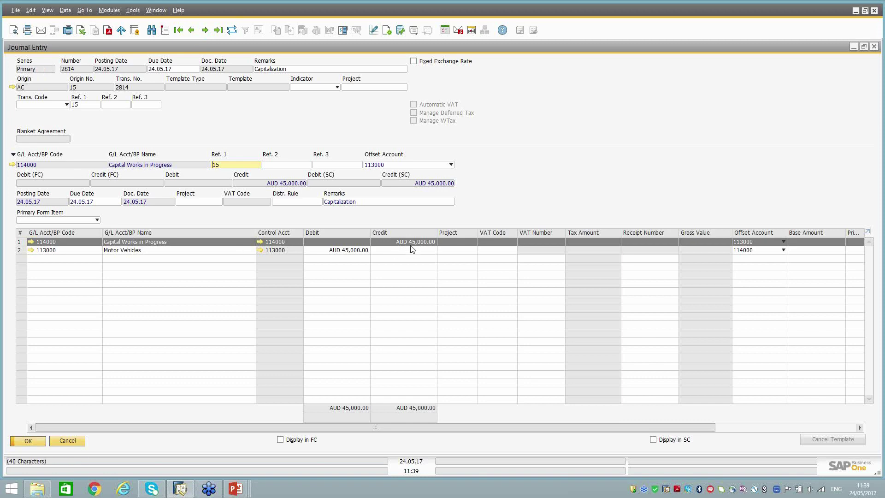
{"action": "left_click", "coordinate": [10, 87]}
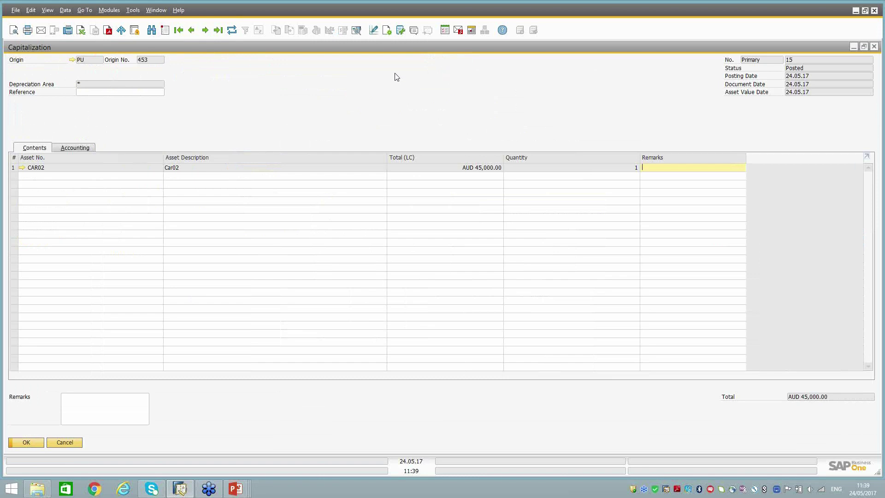
{"action": "left_click", "coordinate": [76, 441]}
{"action": "left_click", "coordinate": [76, 441]}
View the AP invoice's relationship map to trace the documents linked to it.
{"action": "right_click", "coordinate": [283, 87]}
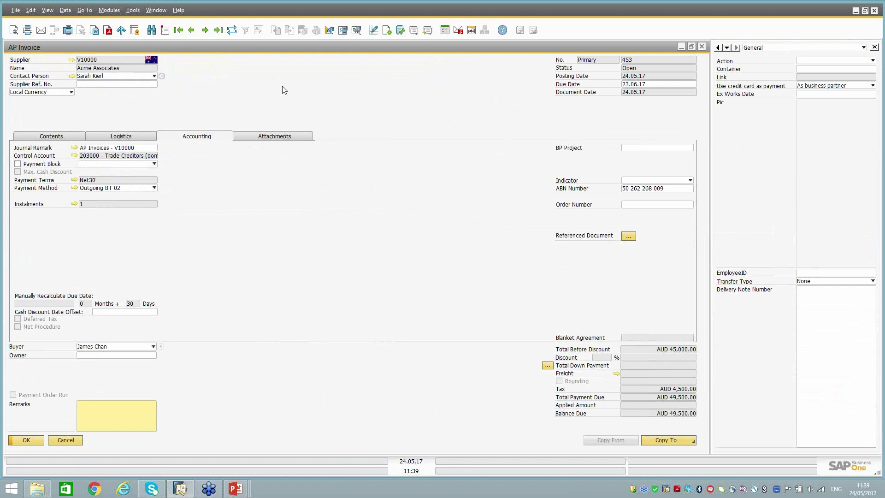
{"action": "left_click", "coordinate": [336, 268]}
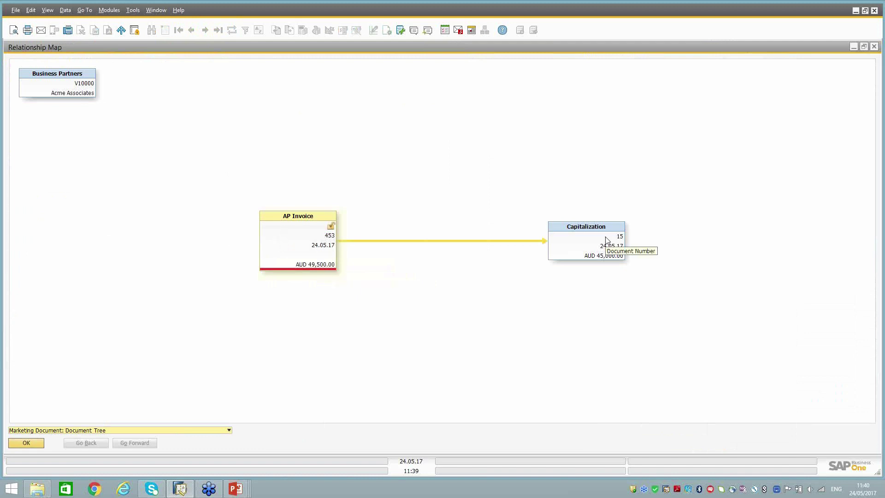
{"action": "key", "text": "Escape"}
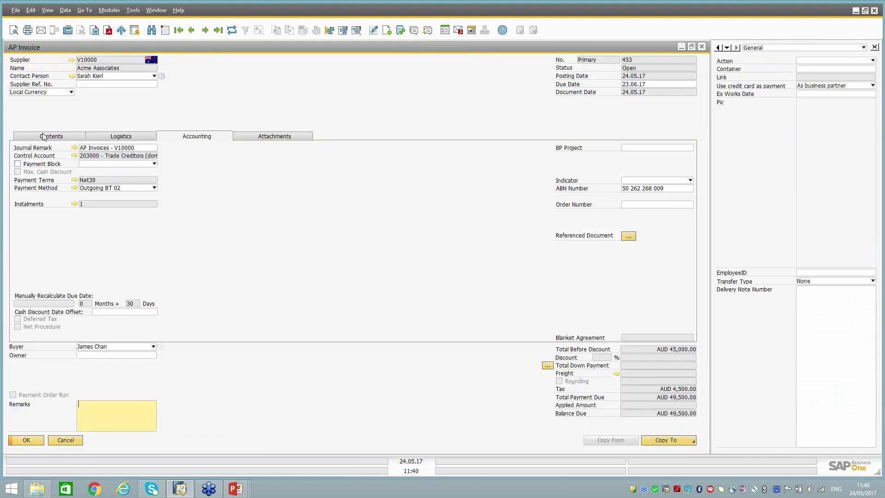
Examine CAR02's fixed asset overview, values and planned depreciation from the AP invoice line.
{"action": "left_click", "coordinate": [43, 137]}
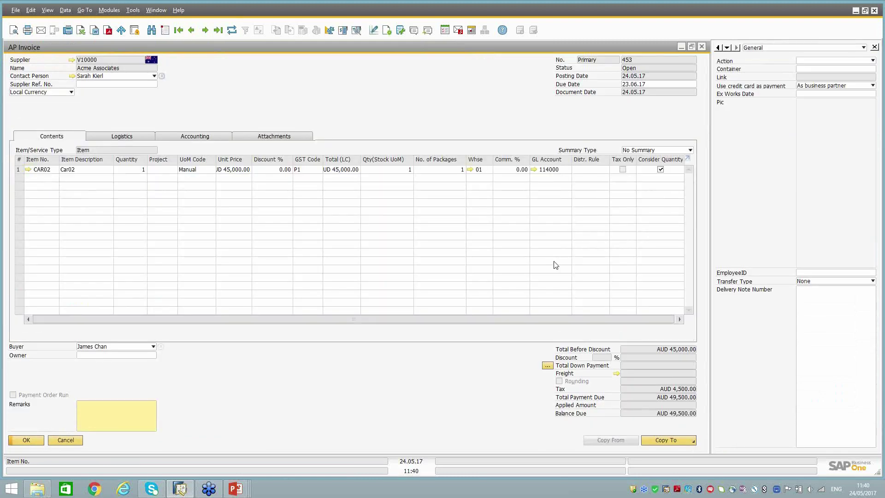
{"action": "left_click", "coordinate": [407, 132]}
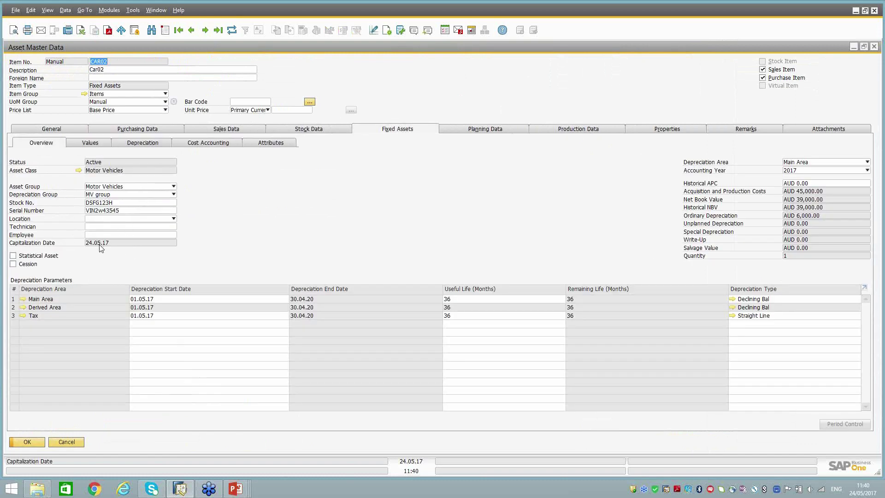
{"action": "left_click", "coordinate": [174, 301]}
{"action": "left_click", "coordinate": [101, 145]}
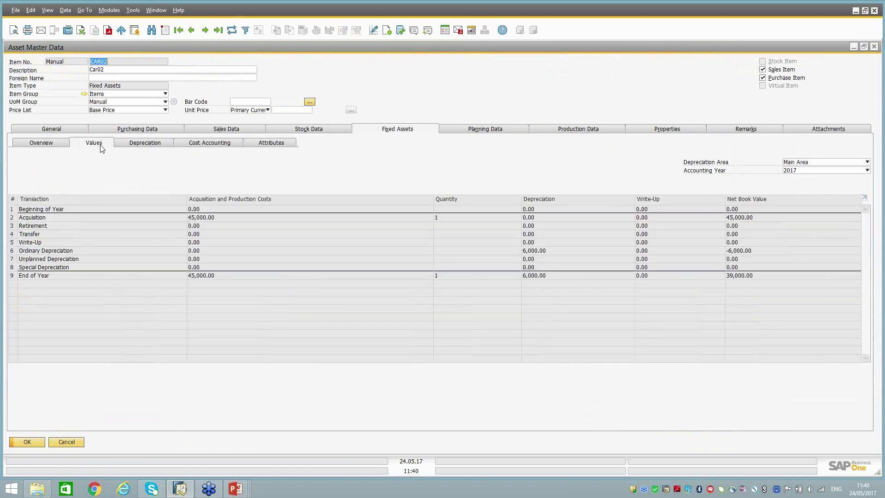
{"action": "left_click", "coordinate": [137, 146]}
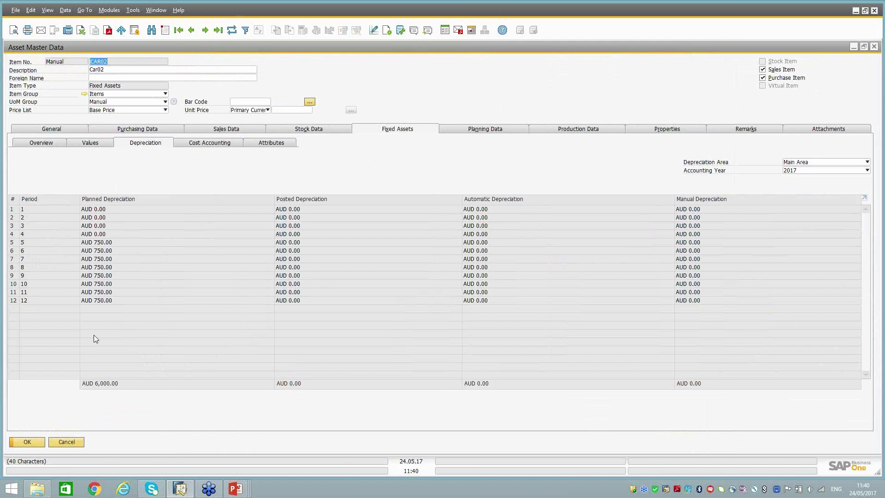
{"action": "left_click", "coordinate": [67, 442]}
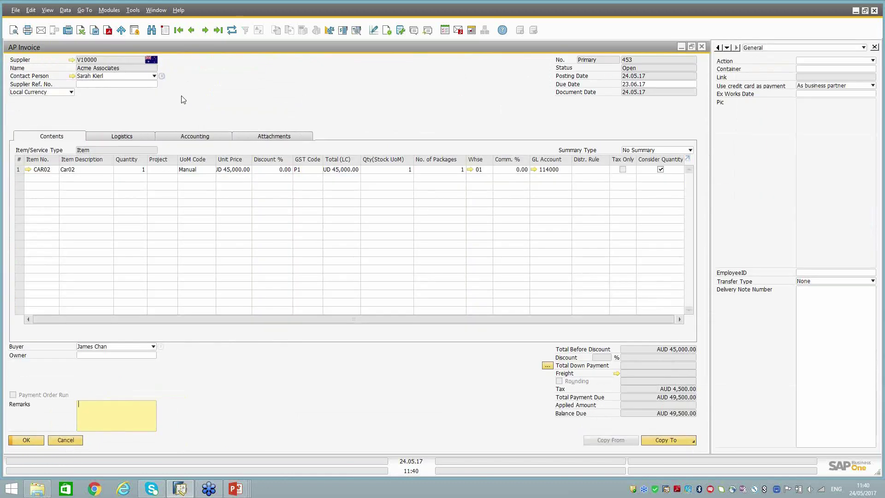
Close the AP invoice and open Depreciation Run from the fixed assets functions in Financials.
{"action": "double_click", "coordinate": [178, 49]}
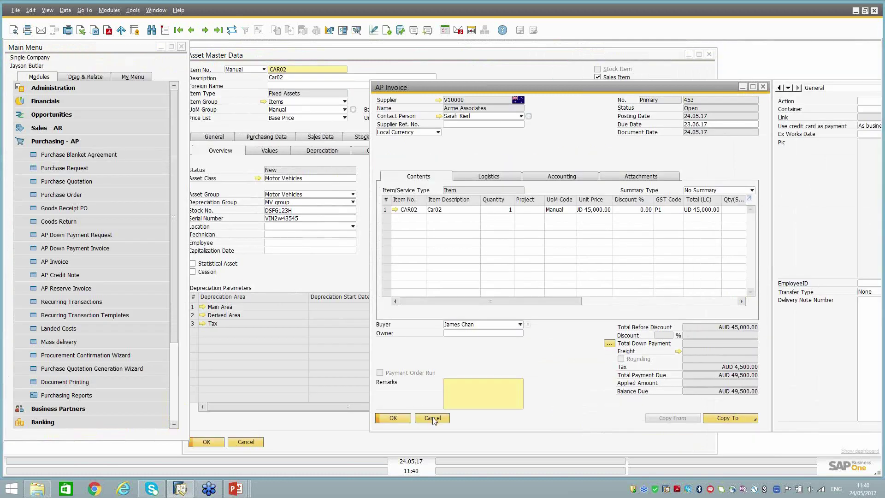
{"action": "left_click", "coordinate": [433, 418]}
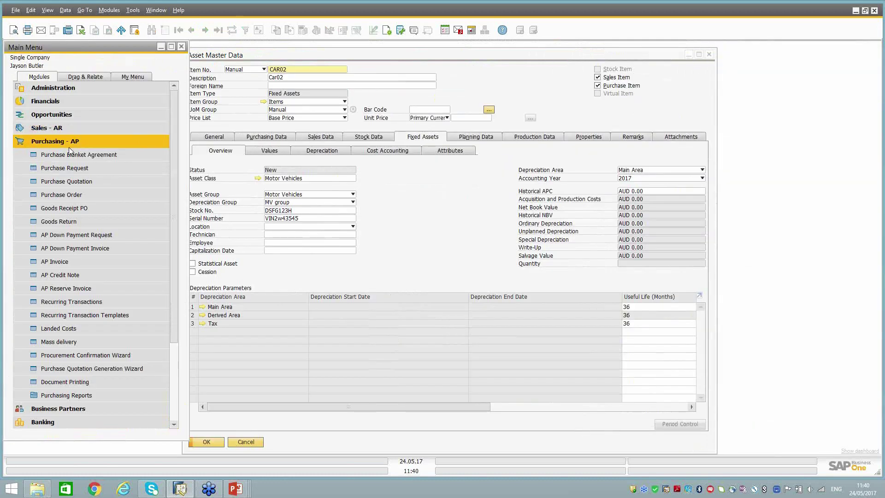
{"action": "left_click", "coordinate": [69, 146]}
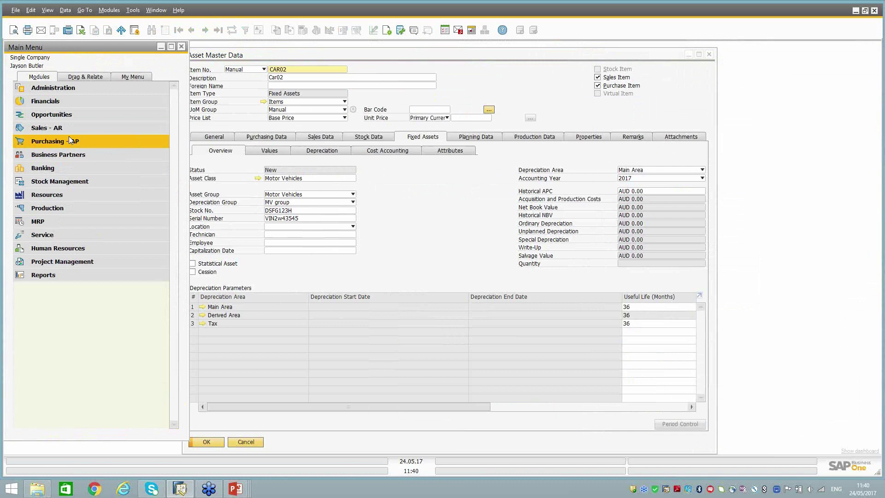
{"action": "left_click", "coordinate": [67, 101]}
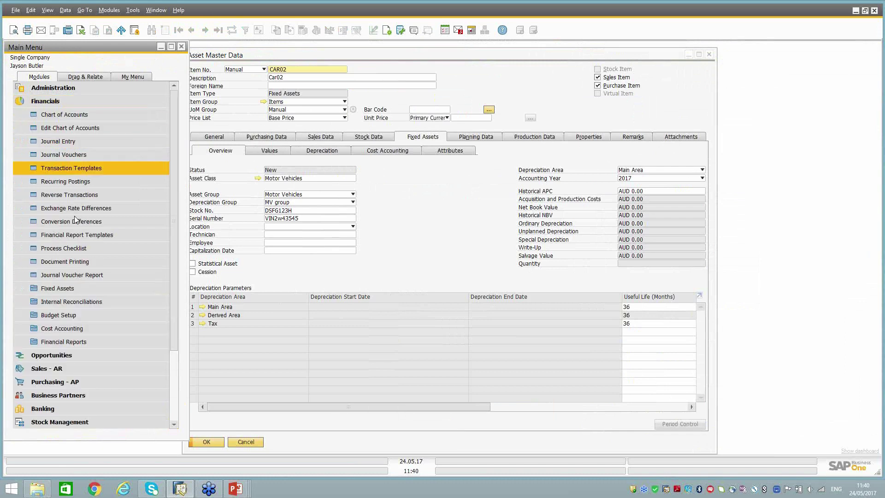
{"action": "left_click", "coordinate": [81, 290]}
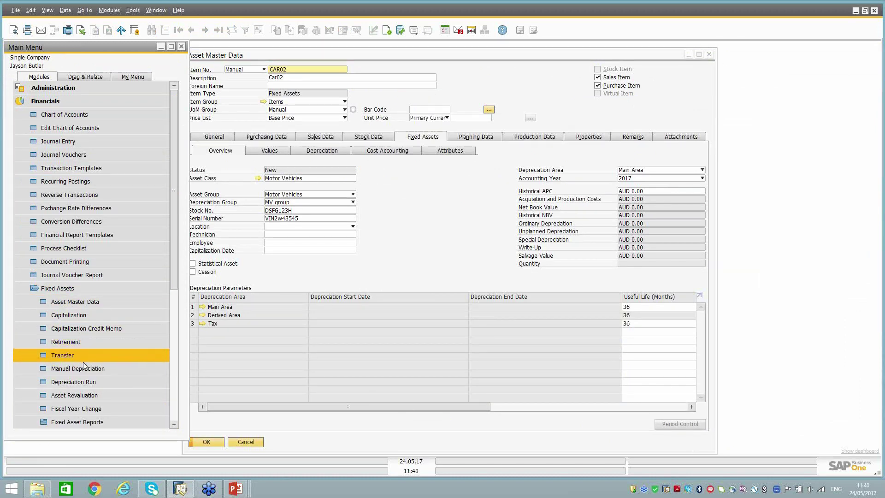
{"action": "left_click", "coordinate": [82, 382]}
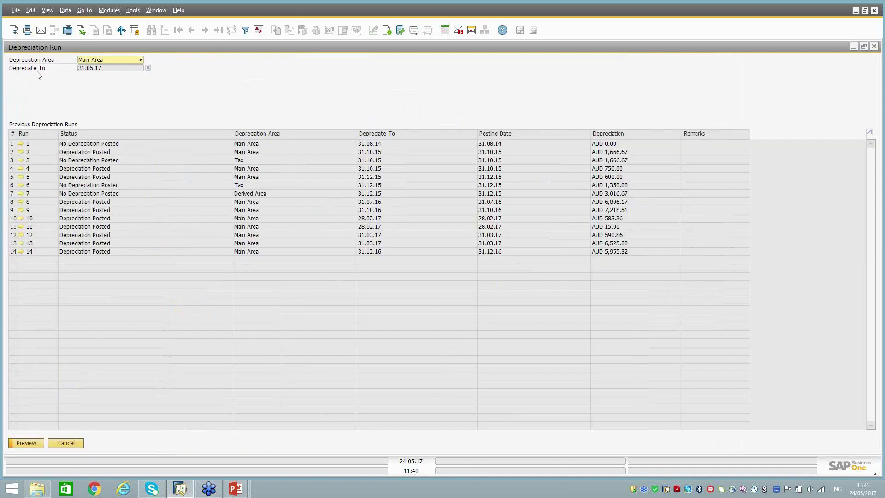
Look through the posting periods and depreciation areas available for the depreciation run, keeping Main Area and 31.05.17.
{"action": "left_click", "coordinate": [84, 70]}
{"action": "left_click", "coordinate": [147, 67]}
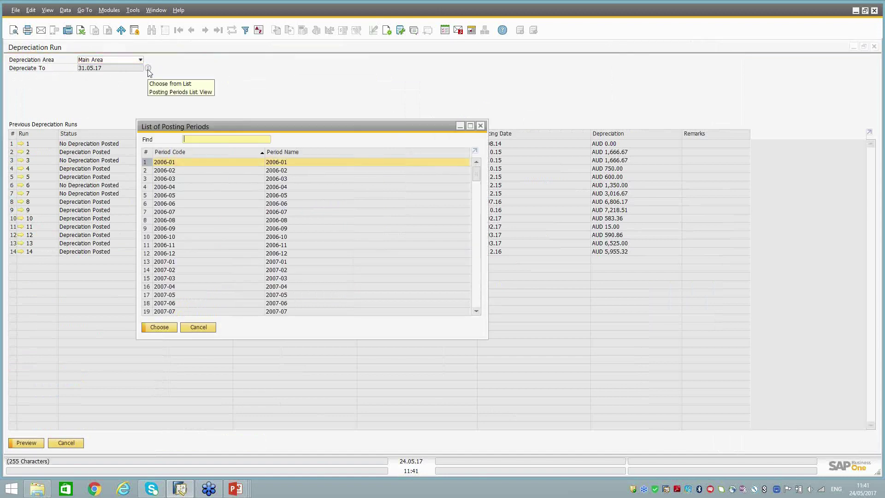
{"action": "key", "text": "Escape"}
{"action": "left_click", "coordinate": [130, 60]}
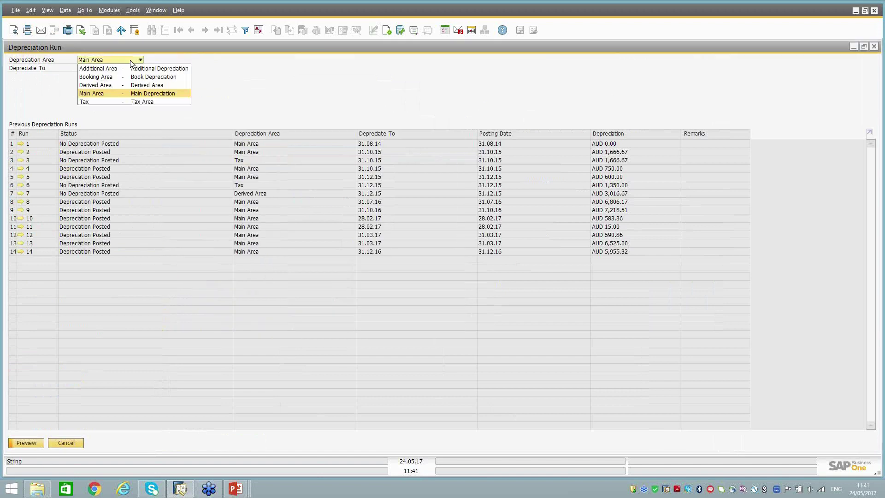
{"action": "left_click", "coordinate": [130, 61]}
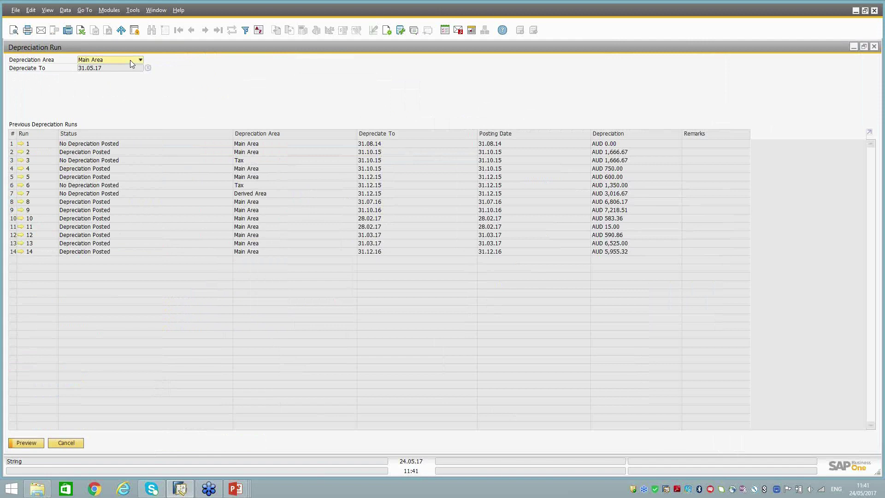
Preview the Main Area depreciation run to 31.05.17, then execute it and confirm the posting.
{"action": "left_click", "coordinate": [26, 443]}
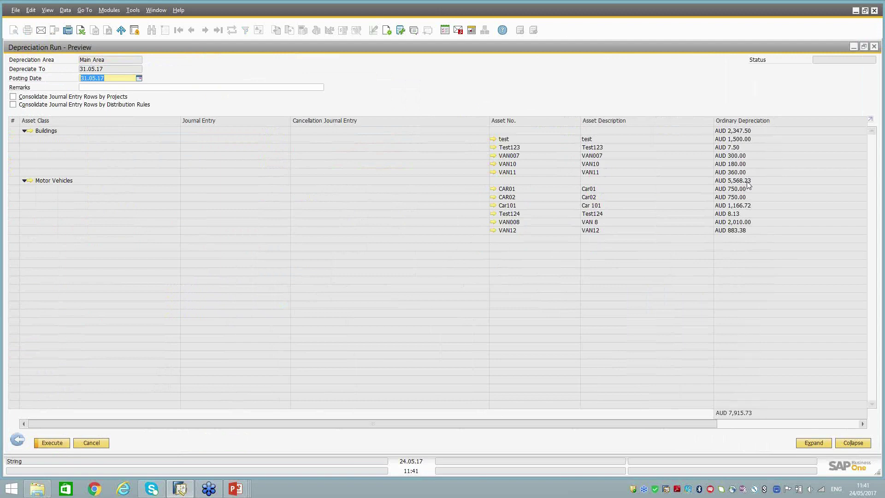
{"action": "left_click", "coordinate": [52, 443]}
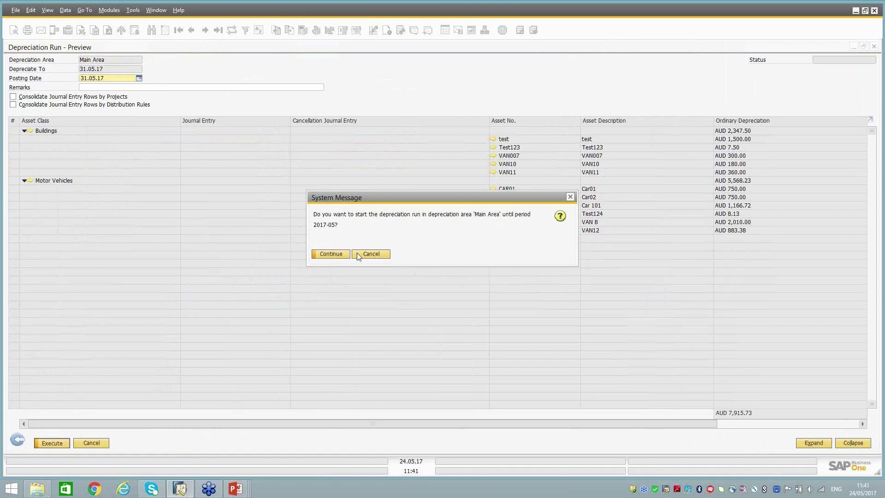
{"action": "left_click", "coordinate": [334, 255]}
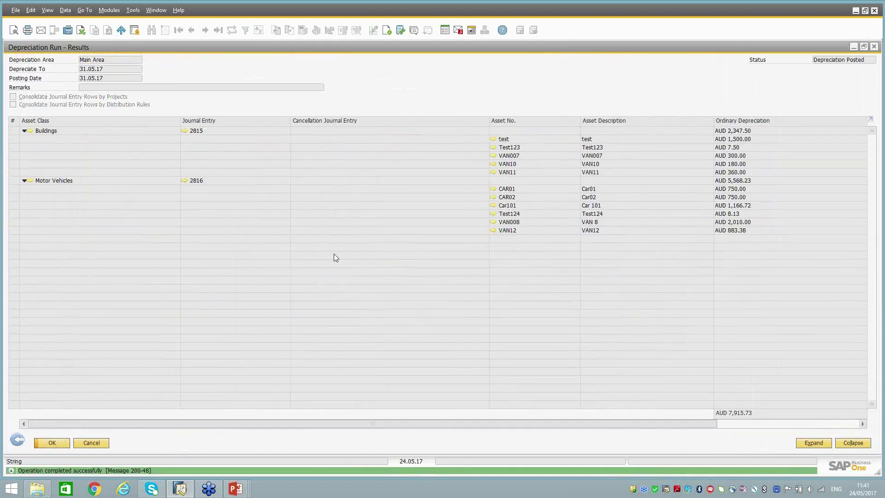
Examine the journal entry posted for the Buildings asset class and trace it back to its originating depreciation run.
{"action": "left_click", "coordinate": [184, 130]}
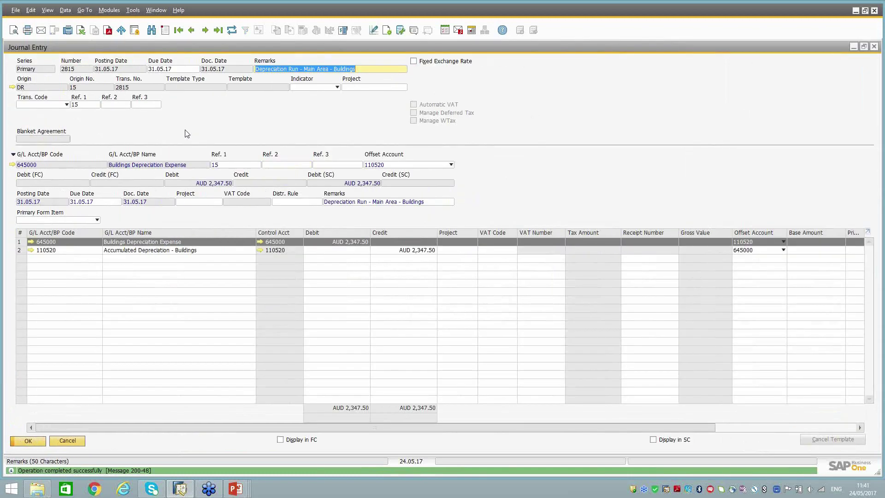
{"action": "left_click", "coordinate": [12, 87]}
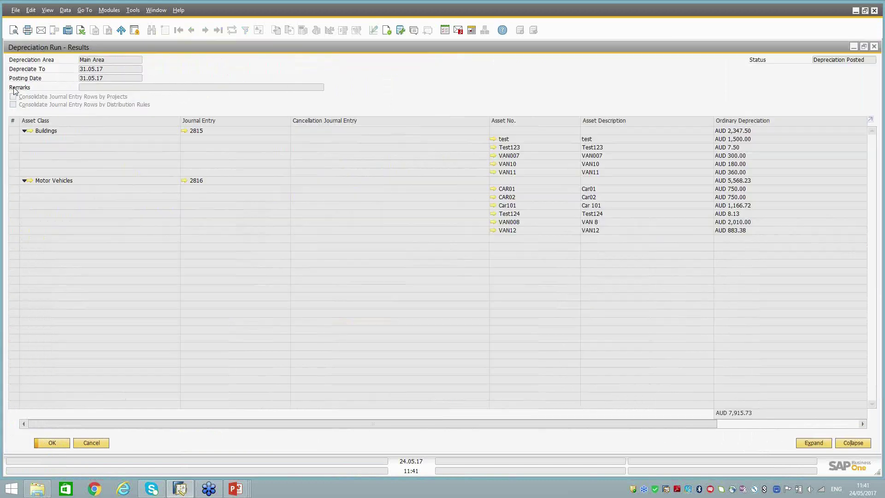
{"action": "key", "text": "Escape"}
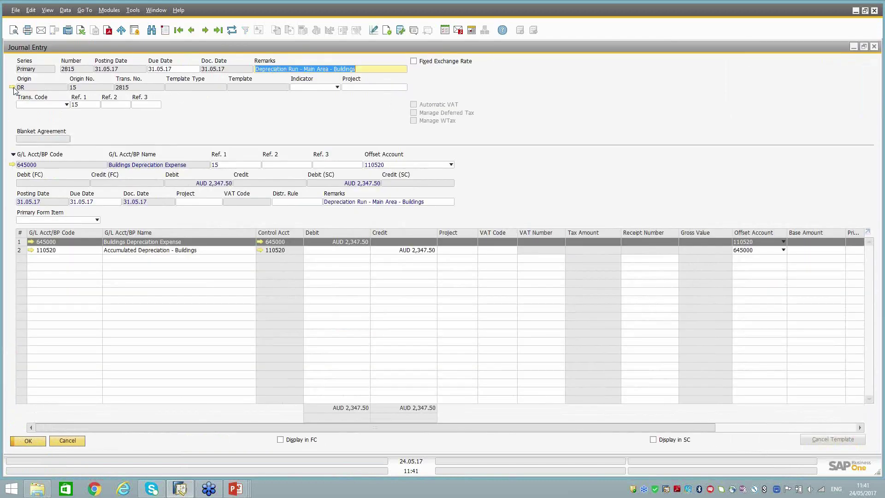
{"action": "left_click", "coordinate": [13, 88]}
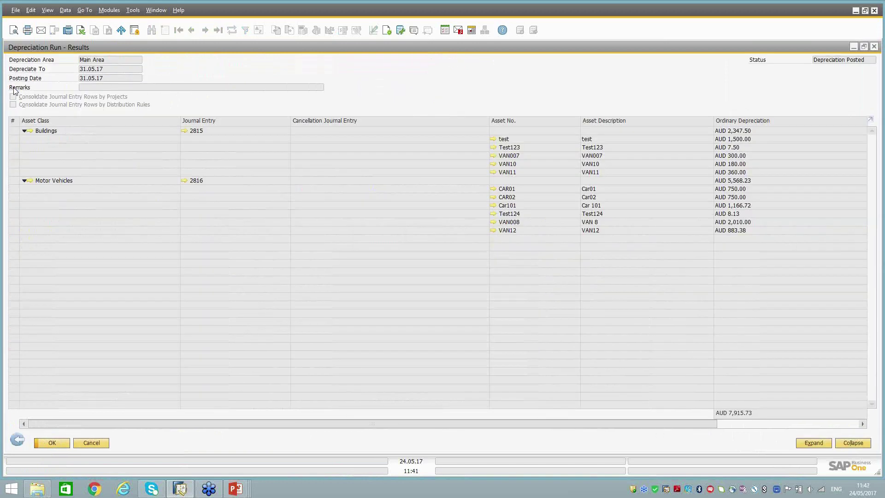
Return to the list of previous depreciation runs, and close it together with the CAR02 asset master data.
{"action": "left_click", "coordinate": [17, 441]}
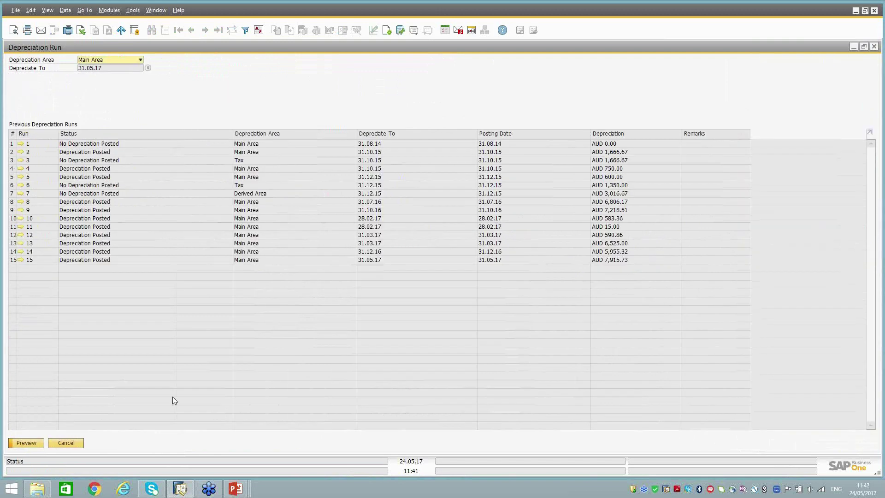
{"action": "left_click", "coordinate": [75, 443]}
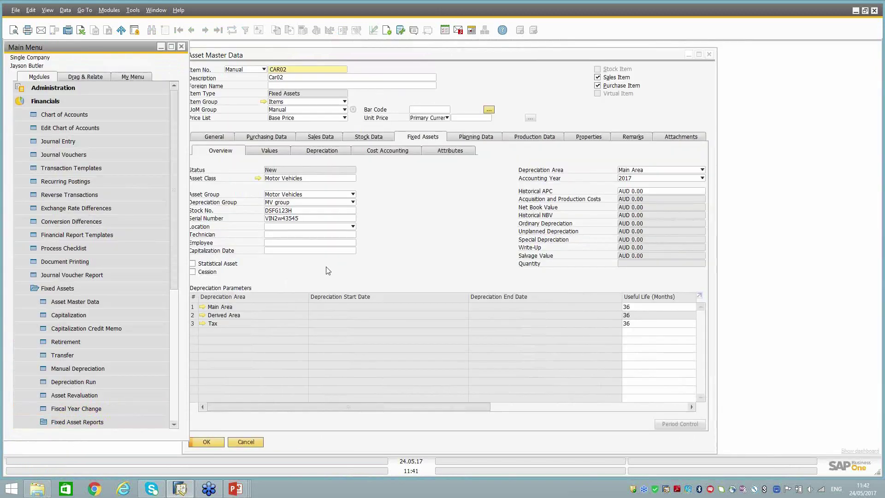
{"action": "left_click", "coordinate": [245, 442]}
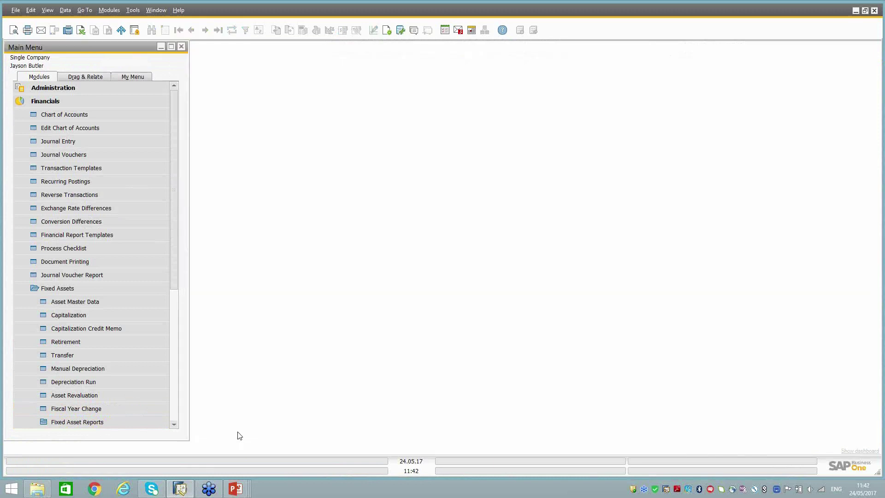
Open a blank manual depreciation document to view its fields, and close it without adding anything.
{"action": "left_click", "coordinate": [107, 371]}
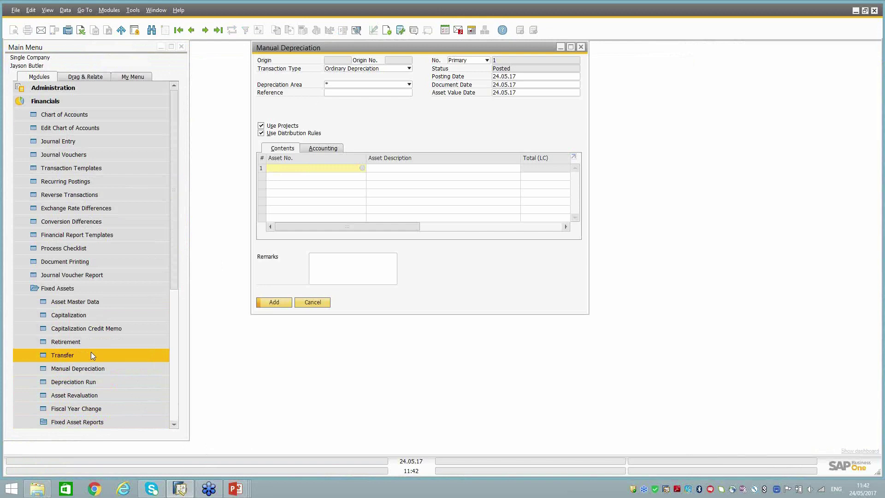
{"action": "left_click", "coordinate": [313, 302]}
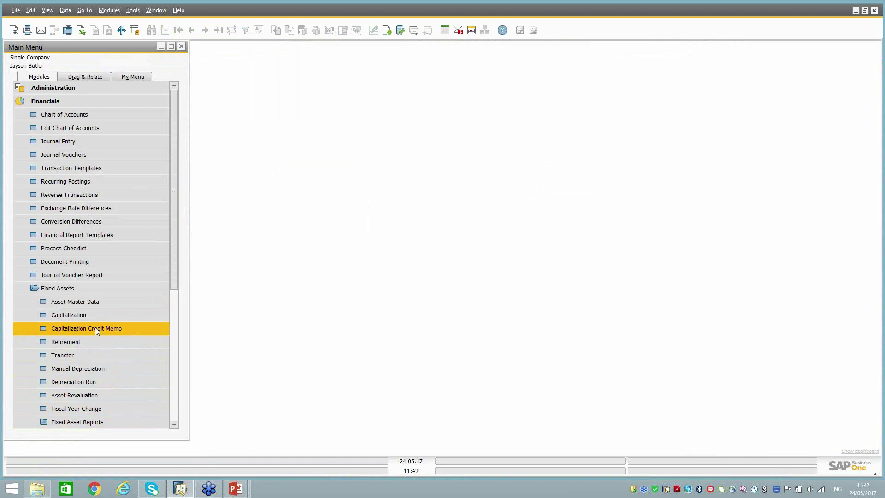
View the most recent capitalization document and a blank capitalization credit memo, closing each without changes.
{"action": "left_click", "coordinate": [56, 317]}
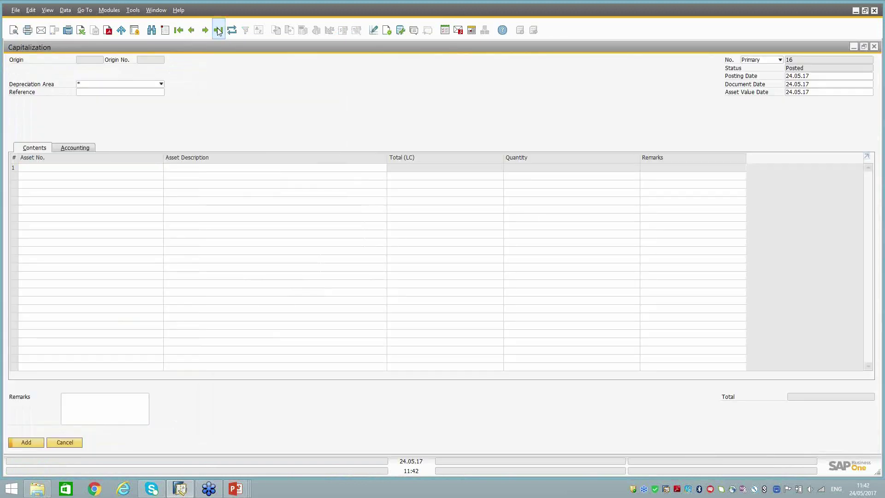
{"action": "left_click", "coordinate": [219, 30]}
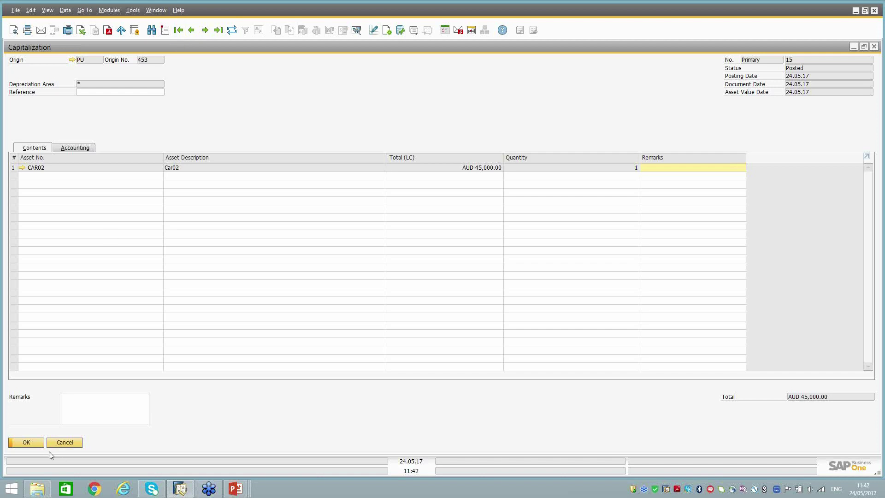
{"action": "left_click", "coordinate": [73, 443]}
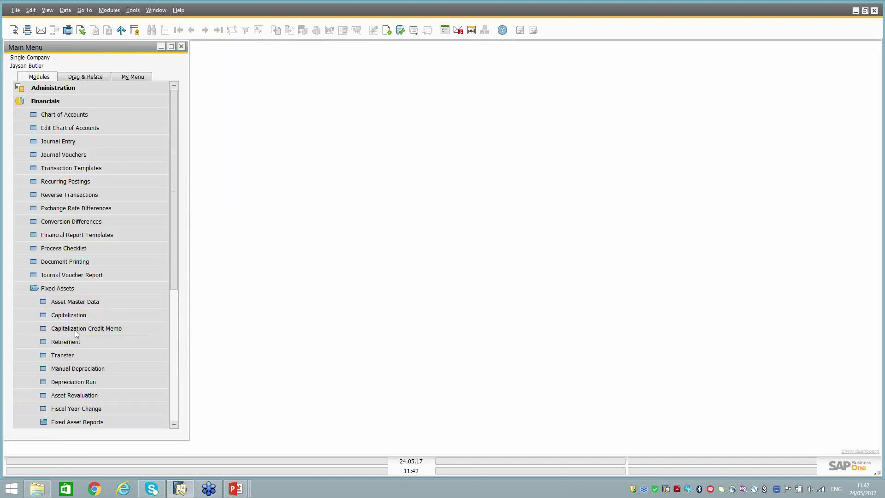
{"action": "left_click", "coordinate": [75, 329]}
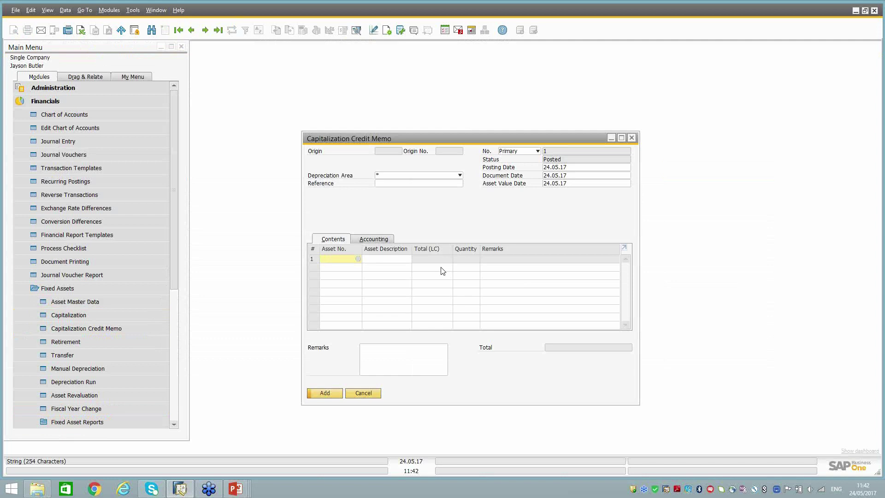
{"action": "left_click", "coordinate": [364, 393]}
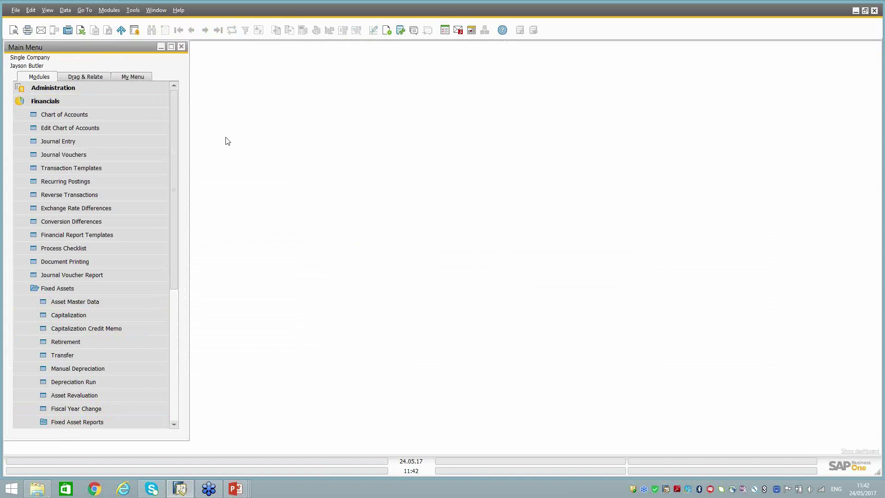
Start a fixed asset retirement with transaction type Scrapping and choose asset CAR01 on the first line.
{"action": "left_click", "coordinate": [114, 340]}
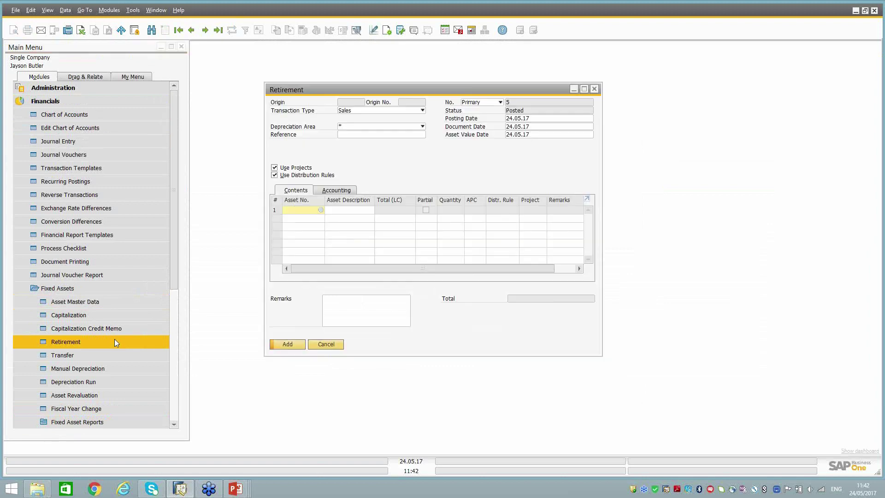
{"action": "left_click", "coordinate": [357, 113]}
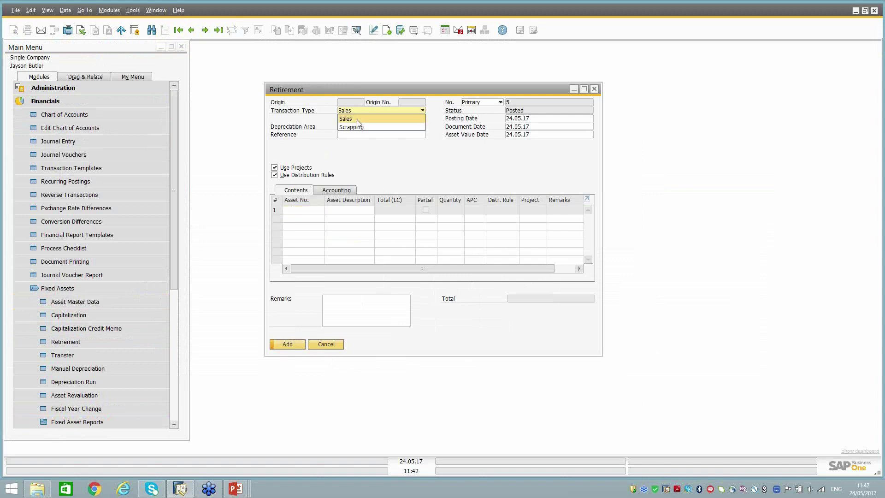
{"action": "left_click", "coordinate": [355, 127]}
{"action": "left_click", "coordinate": [301, 209]}
{"action": "key", "text": "Tab"}
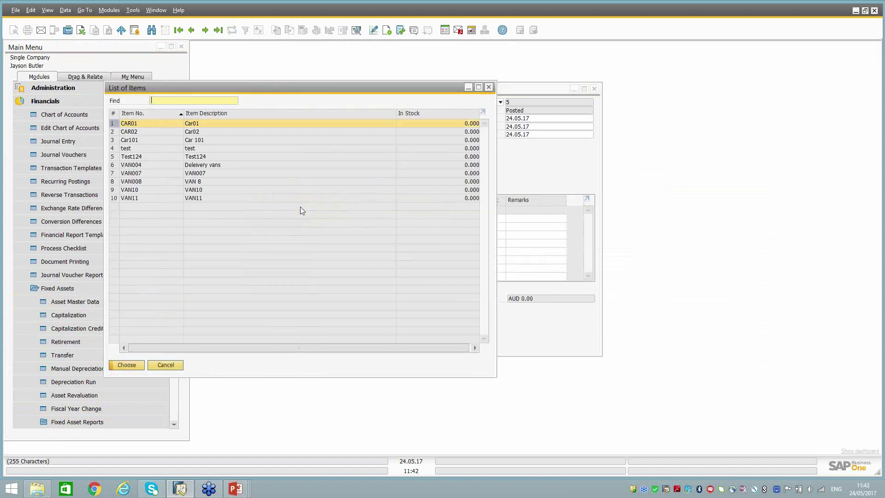
{"action": "double_click", "coordinate": [133, 123]}
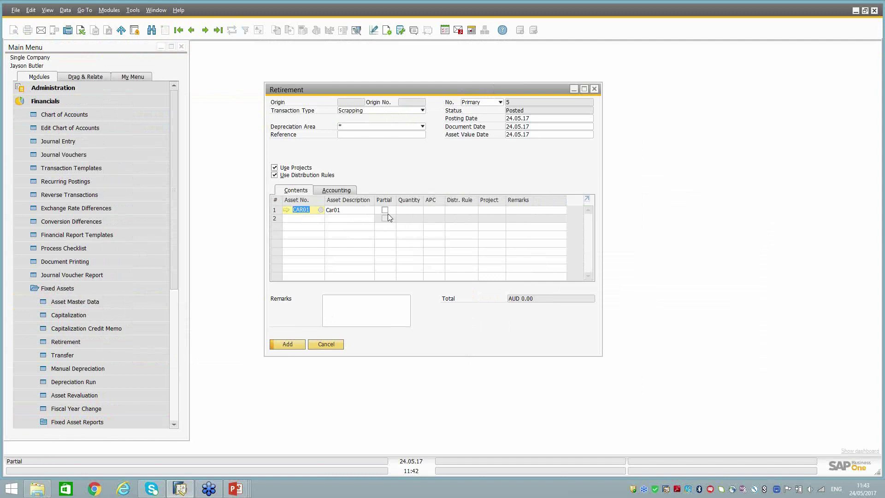
Preview the journal entry for scrapping CAR01, and close the preview.
{"action": "right_click", "coordinate": [412, 161]}
{"action": "left_click", "coordinate": [449, 221]}
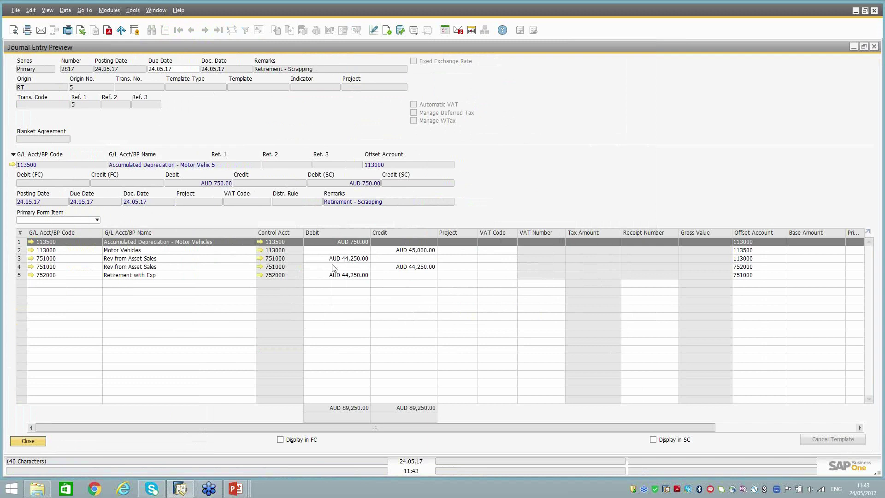
{"action": "key", "text": "Escape"}
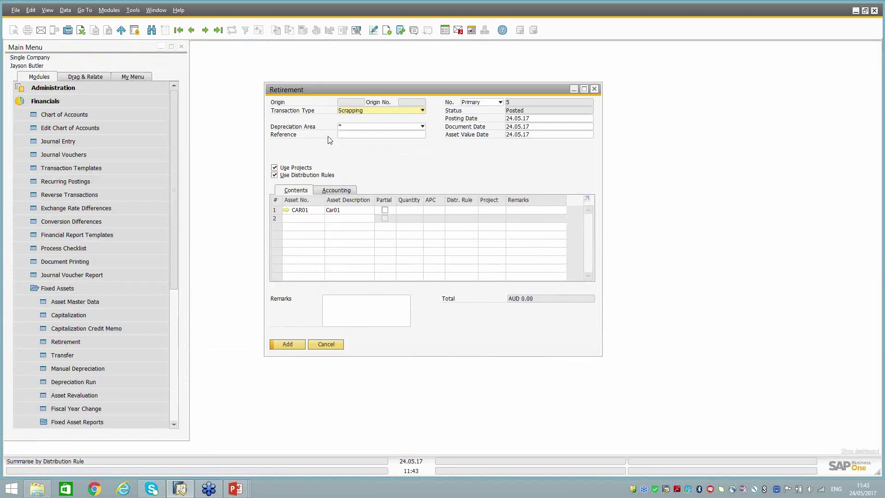
Change the retirement's transaction type to Sales and set the CAR01 line total to 30000.
{"action": "left_click", "coordinate": [364, 112]}
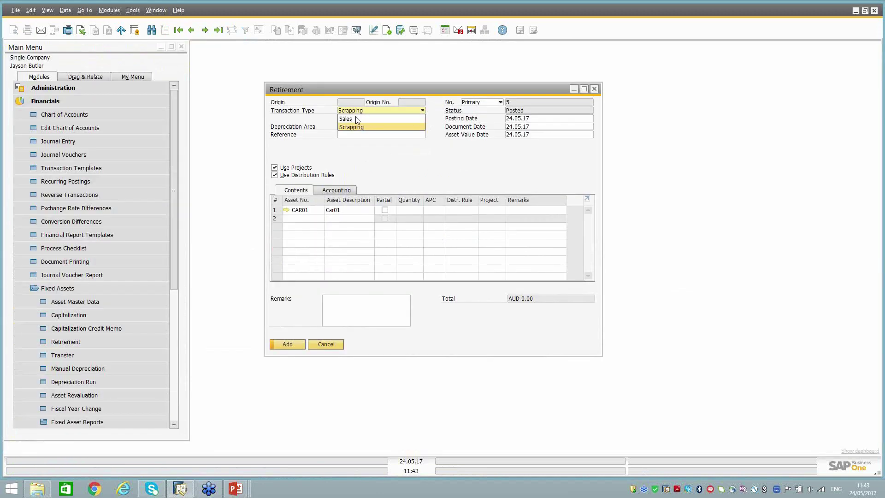
{"action": "left_click", "coordinate": [345, 119]}
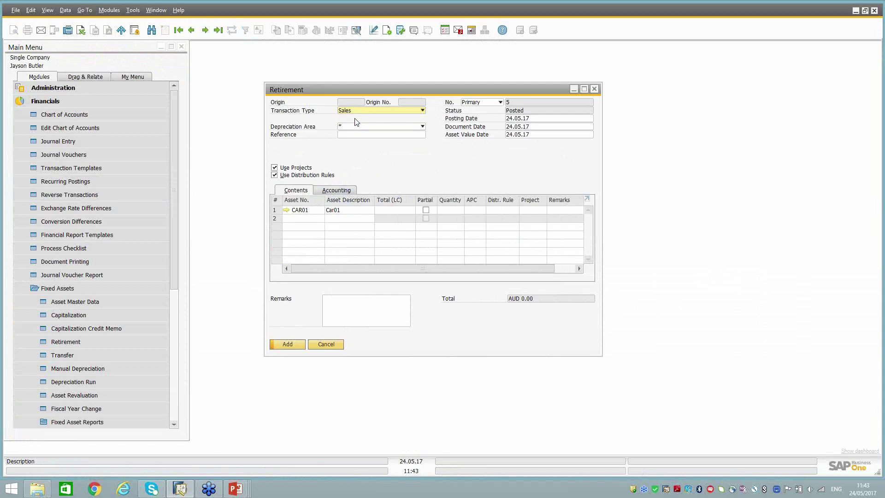
{"action": "left_click", "coordinate": [400, 210]}
{"action": "type", "text": "30000"}
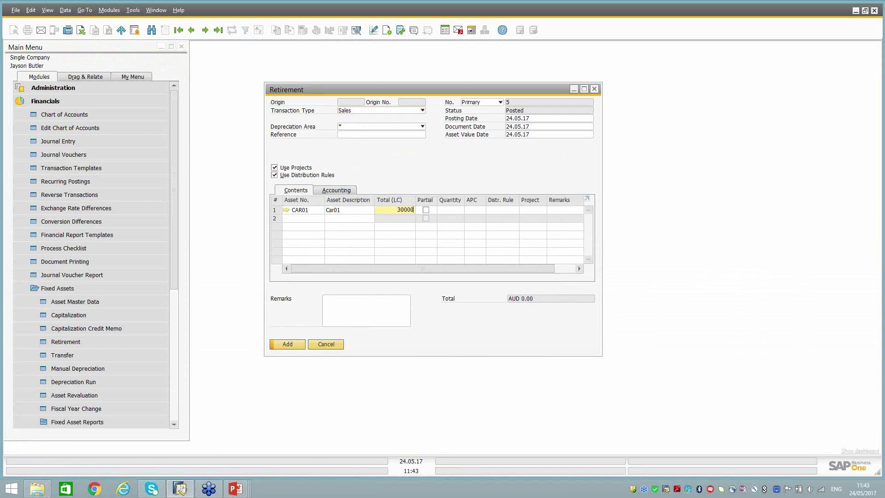
{"action": "key", "text": "Tab"}
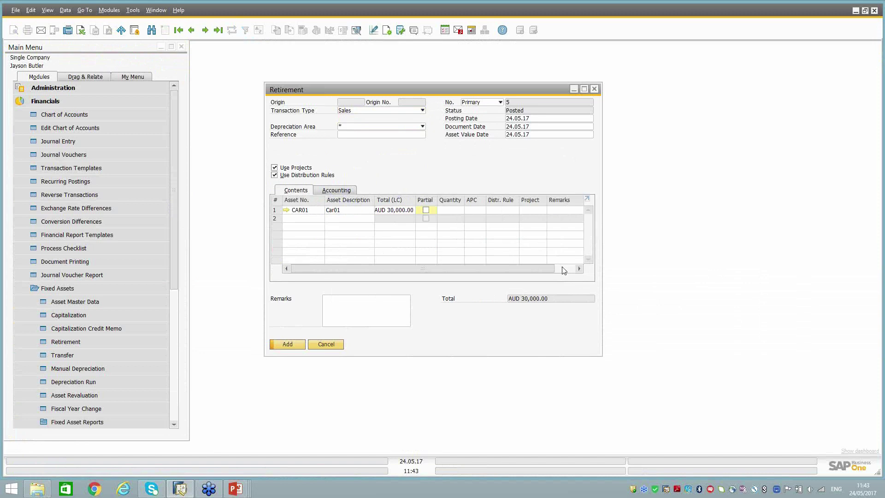
Examine the journal entry preview for retiring CAR01 through a sale, and return to the retirement document.
{"action": "right_click", "coordinate": [448, 165]}
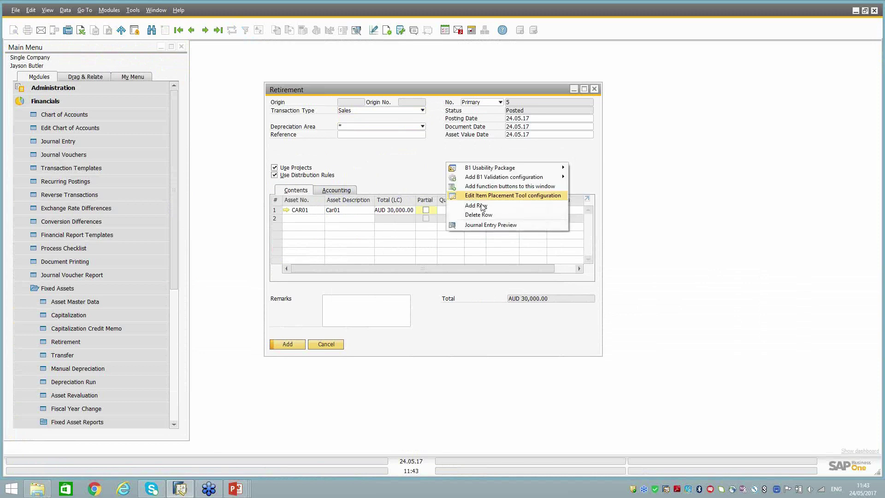
{"action": "left_click", "coordinate": [482, 226]}
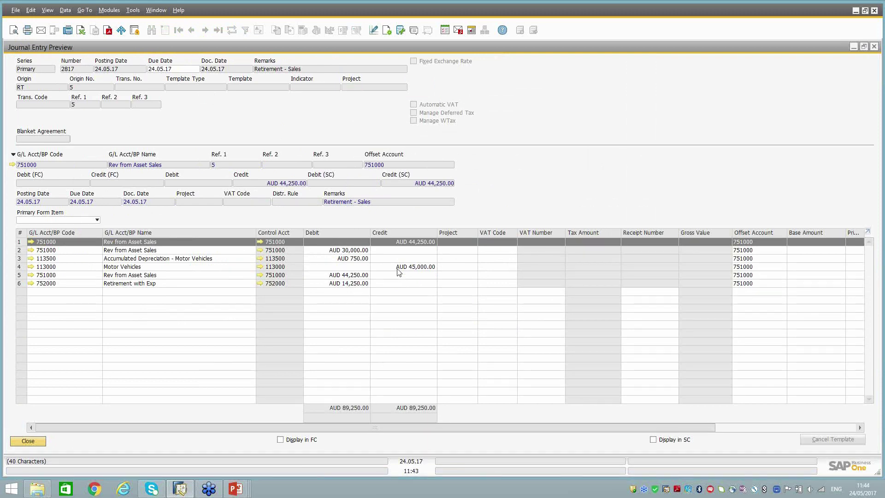
{"action": "left_click", "coordinate": [28, 442]}
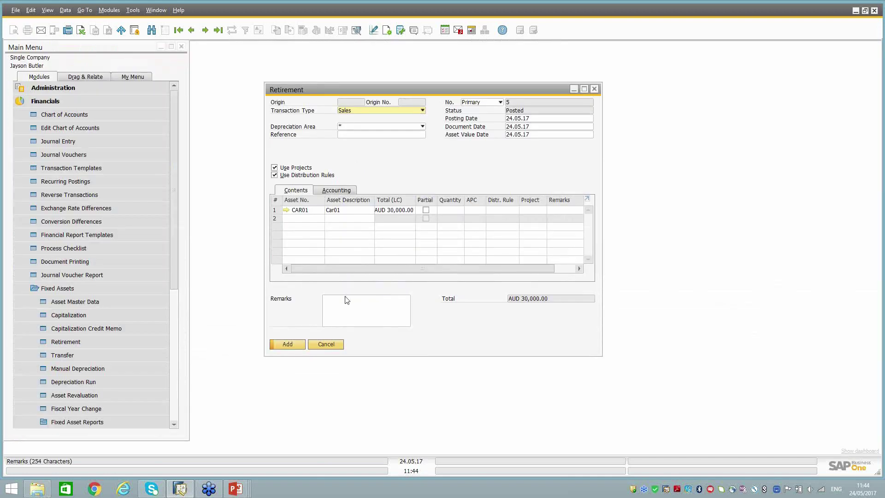
{"action": "left_click", "coordinate": [115, 104]}
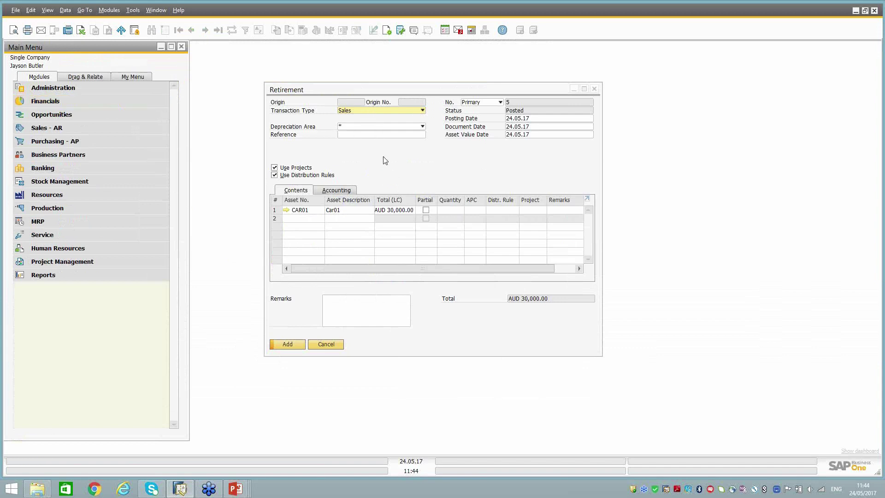
{"action": "right_click", "coordinate": [391, 183]}
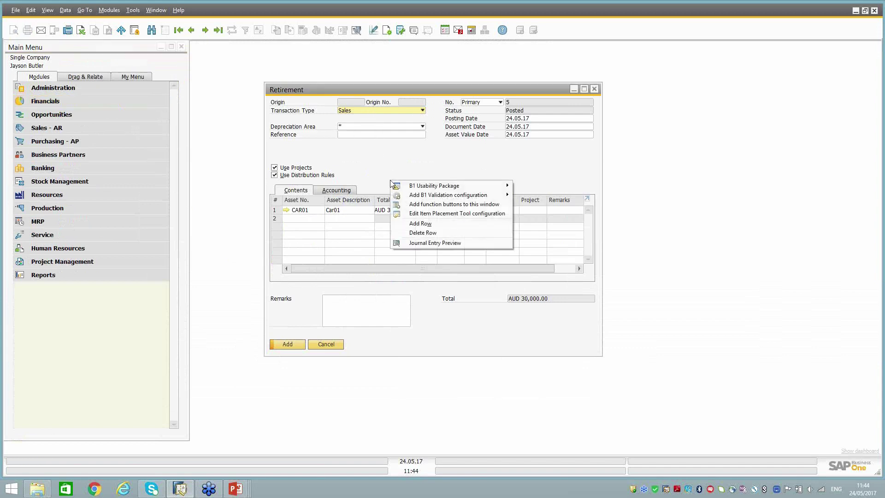
{"action": "left_click", "coordinate": [422, 245]}
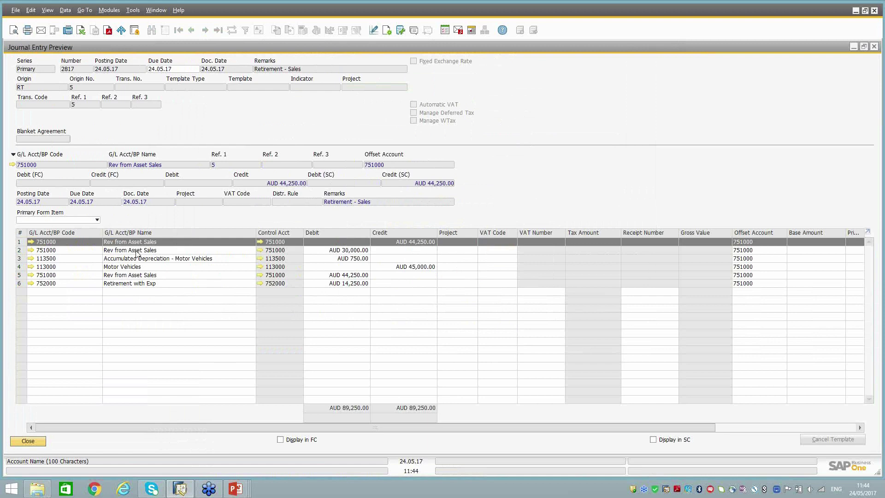
{"action": "key", "text": "Escape"}
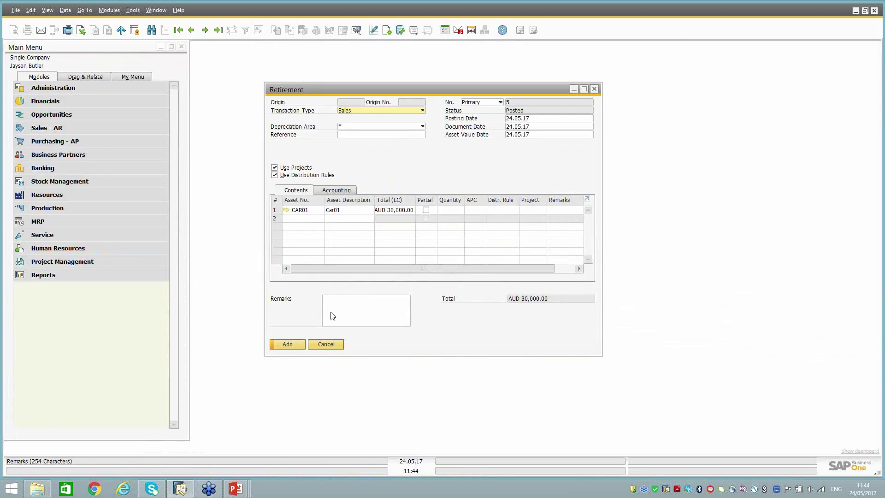
Start a new customer invoice for Maxi Teq, continuing despite the exceeded credit limit.
{"action": "left_click", "coordinate": [42, 121]}
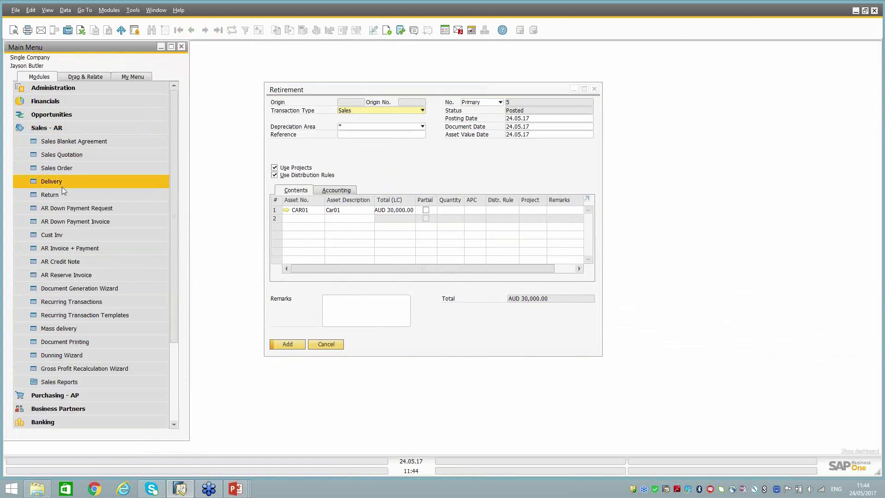
{"action": "left_click", "coordinate": [54, 238]}
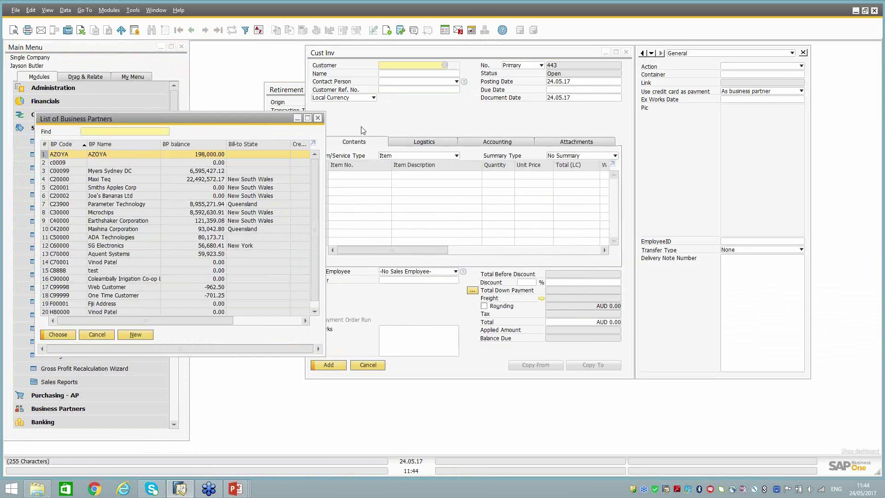
{"action": "double_click", "coordinate": [98, 180]}
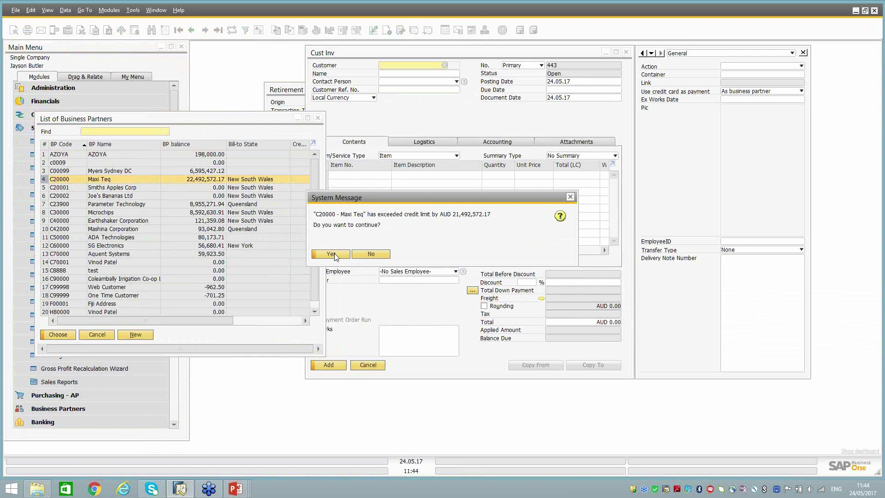
{"action": "left_click", "coordinate": [331, 254]}
Enter asset CAR02 on the invoice's first line with a unit price of 30000.
{"action": "left_click", "coordinate": [358, 175]}
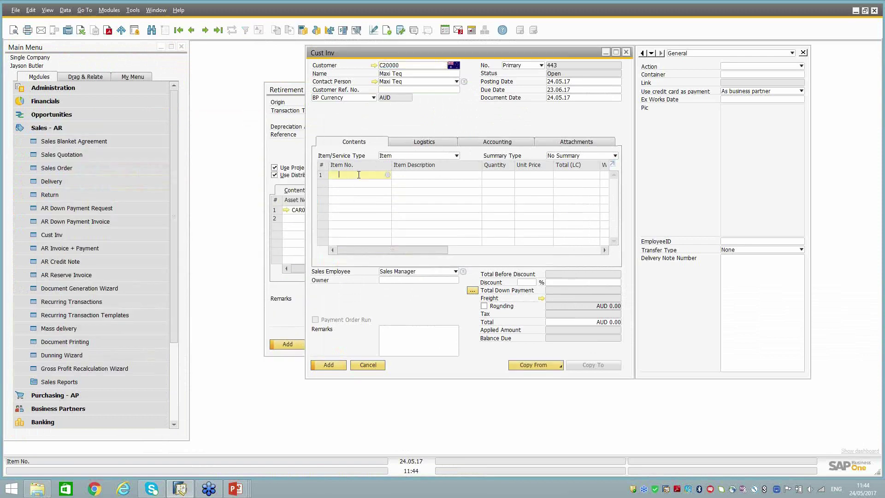
{"action": "type", "text": "car02"}
{"action": "key", "text": "Tab"}
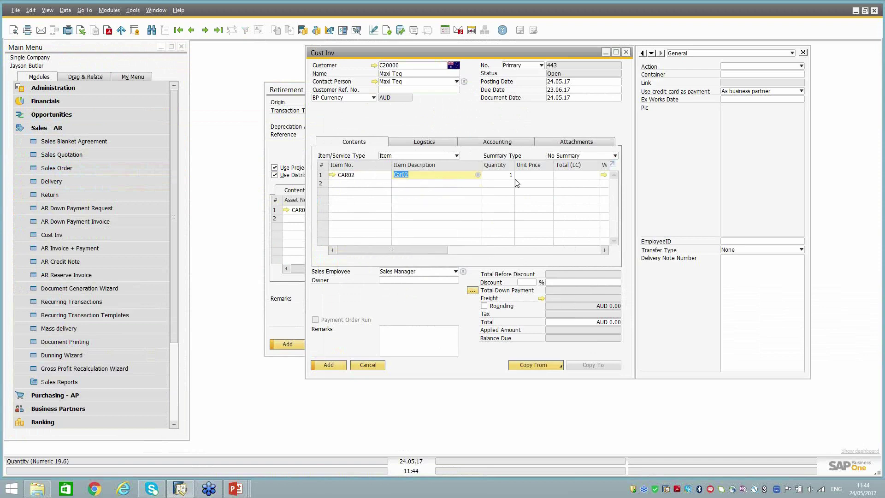
{"action": "left_click", "coordinate": [535, 175]}
{"action": "type", "text": "3000"}
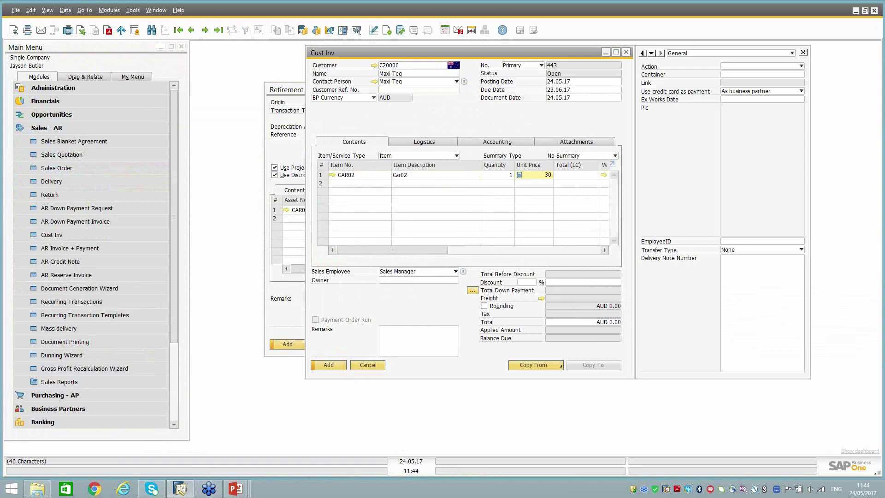
{"action": "key", "text": "Tab"}
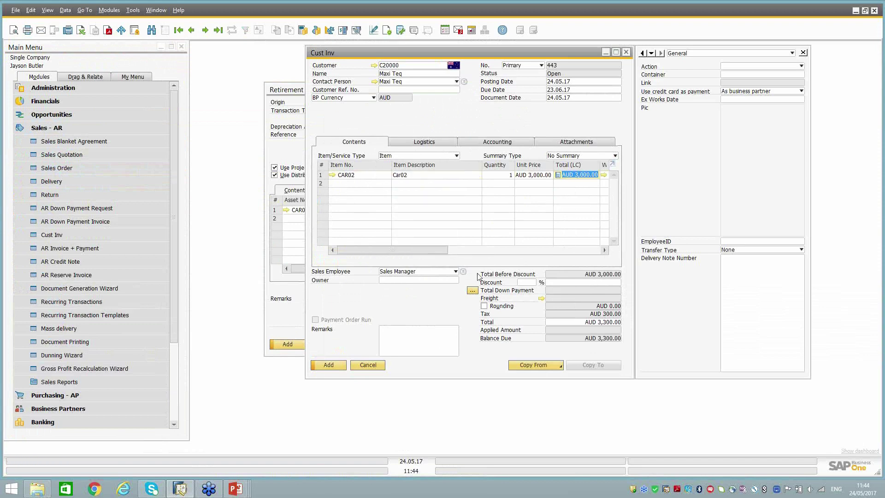
{"action": "key", "text": "shift+Tab"}
{"action": "type", "text": "30000"}
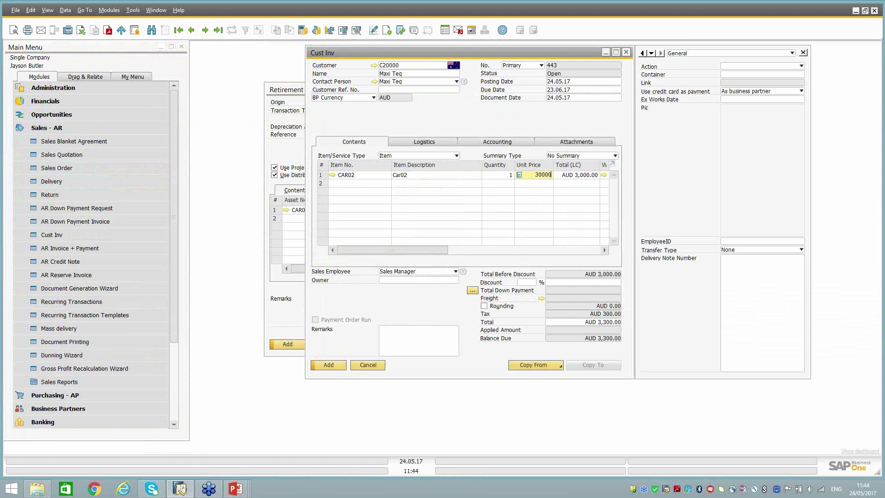
{"action": "key", "text": "Tab"}
Add the CAR02 customer invoice and accept the confirmation prompts.
{"action": "left_click", "coordinate": [328, 365]}
{"action": "left_click", "coordinate": [333, 255]}
{"action": "left_click", "coordinate": [342, 257]}
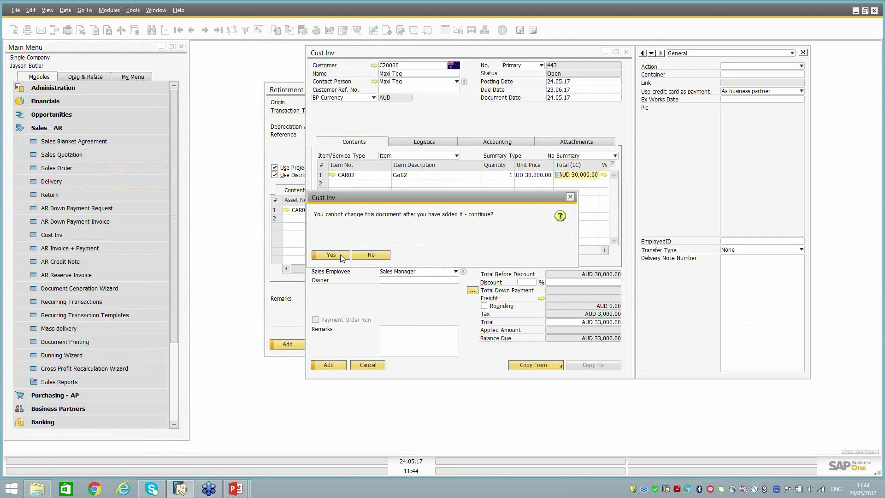
{"action": "left_click", "coordinate": [330, 254]}
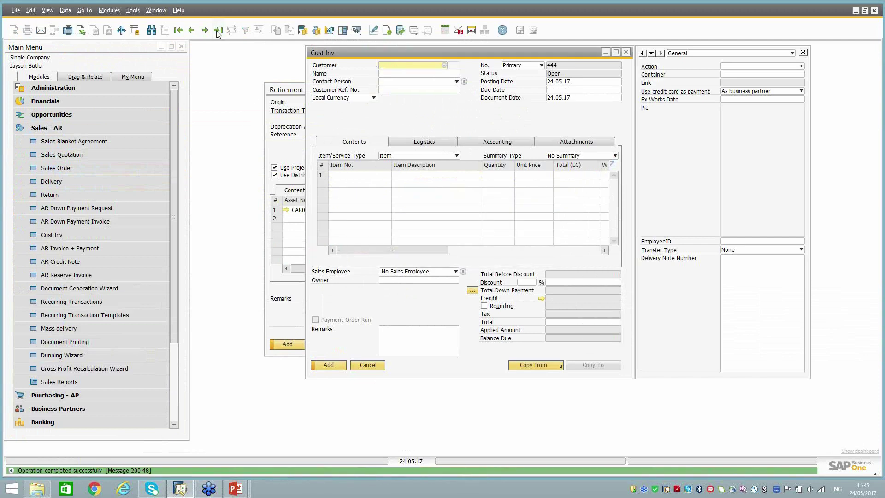
Reopen the just-added CAR02 invoice and view its relationship map to check the linked retirement, closing the map again.
{"action": "right_click", "coordinate": [427, 123]}
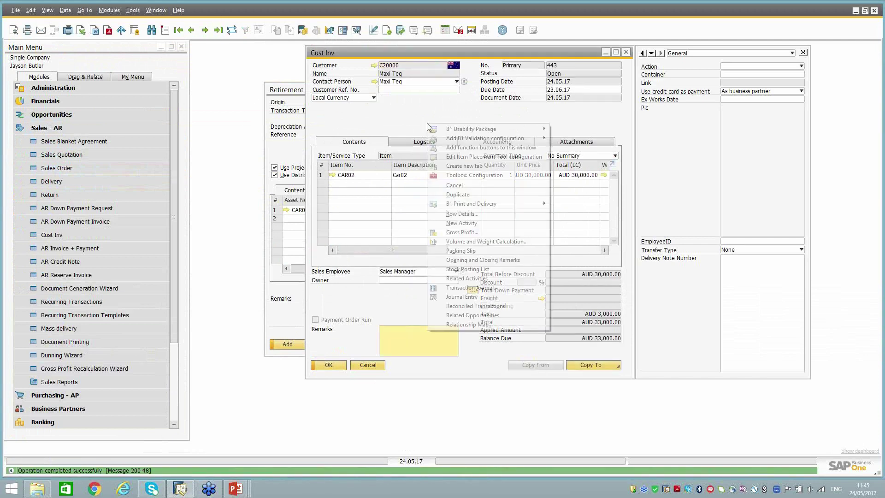
{"action": "left_click", "coordinate": [467, 325]}
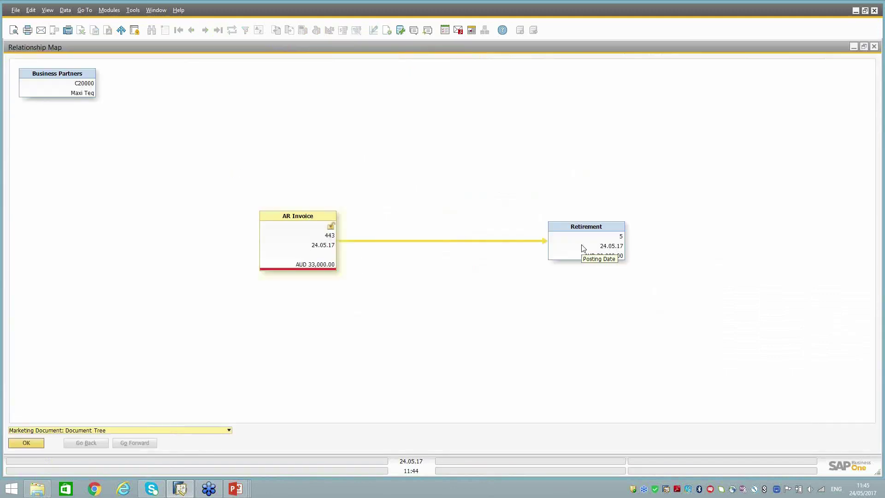
{"action": "key", "text": "Escape"}
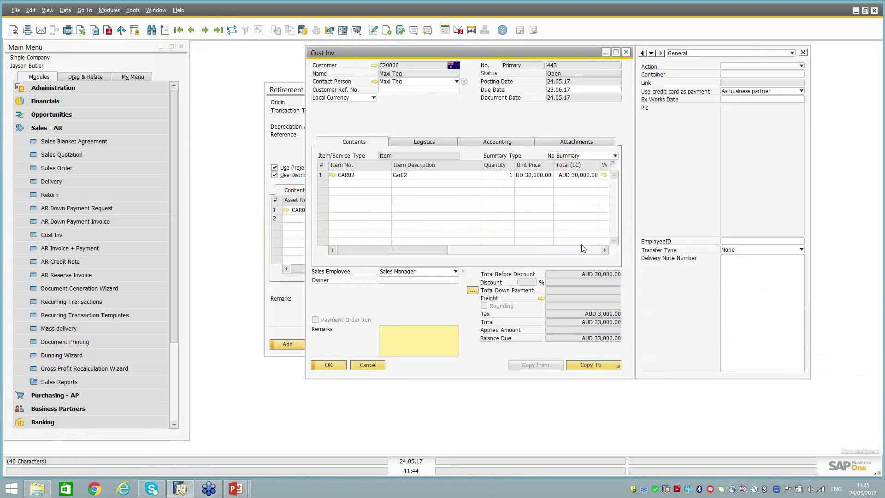
Examine the journal entry of the CAR02 invoice and the following retirement journal entry, and return to the invoice's contents.
{"action": "left_click", "coordinate": [506, 142]}
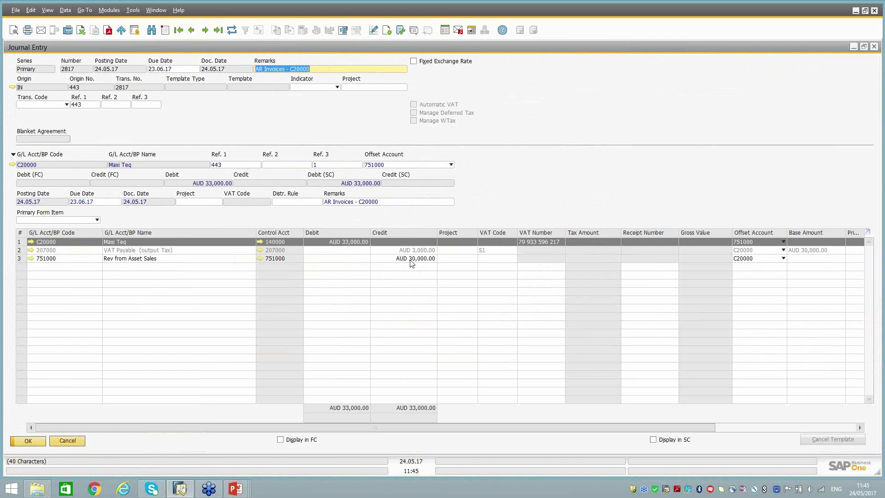
{"action": "left_click", "coordinate": [206, 29]}
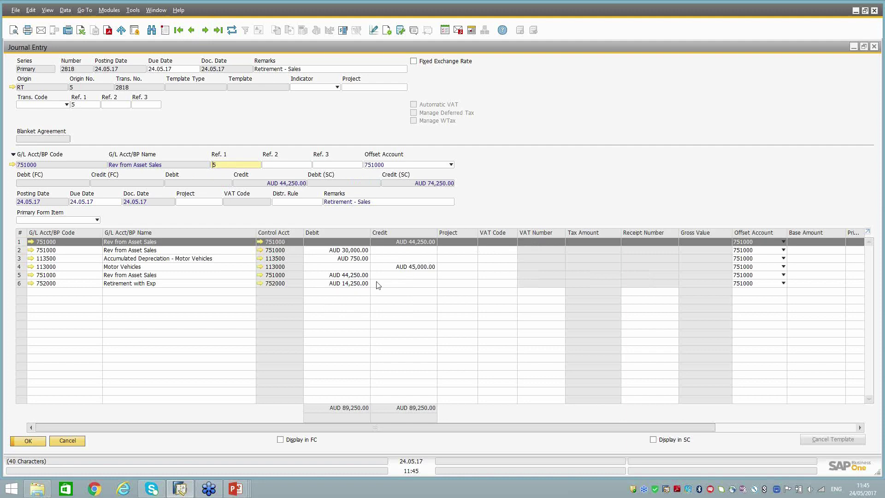
{"action": "left_click", "coordinate": [68, 441]}
{"action": "left_click", "coordinate": [338, 142]}
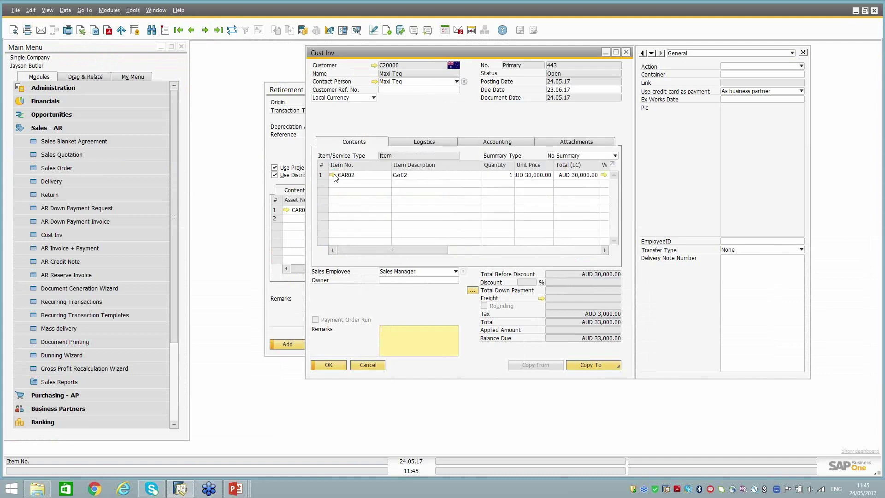
Open the CAR02 asset master data from the invoice line and check its fixed asset status and yearly values.
{"action": "left_click", "coordinate": [332, 175]}
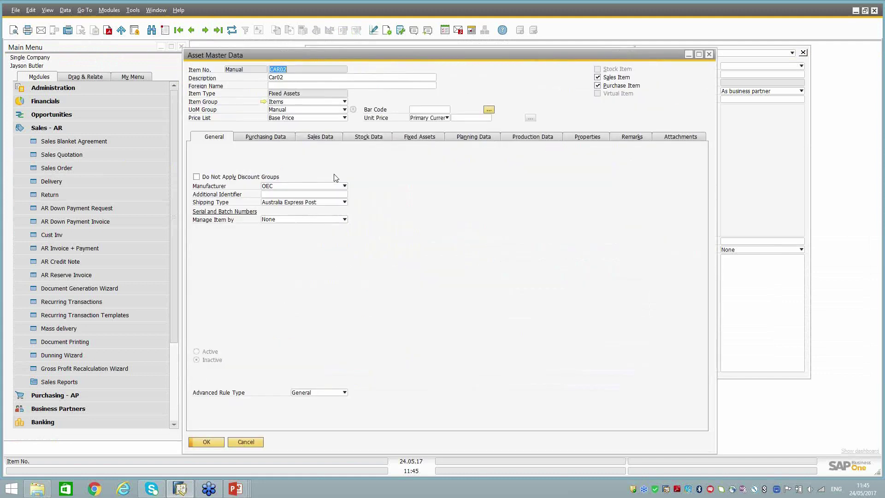
{"action": "left_click", "coordinate": [424, 137]}
{"action": "key", "text": "ctrl"}
{"action": "key", "text": "ctrl"}
{"action": "key", "text": "ctrl"}
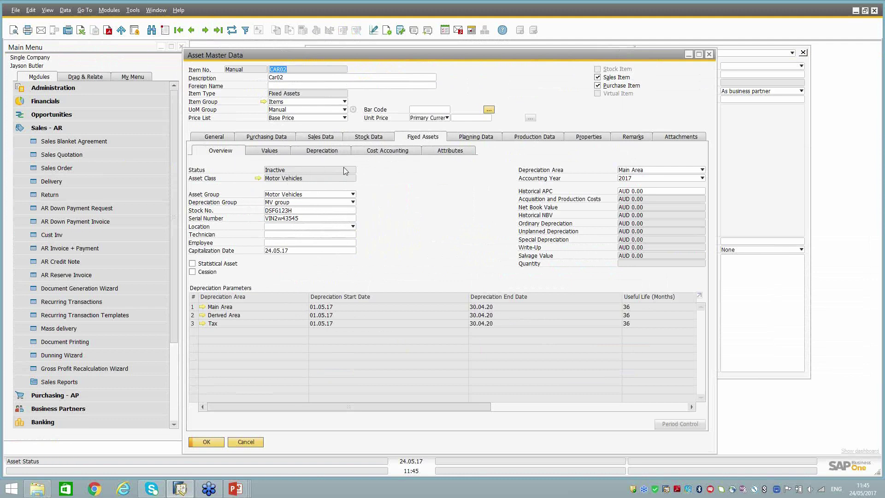
{"action": "left_click", "coordinate": [284, 154]}
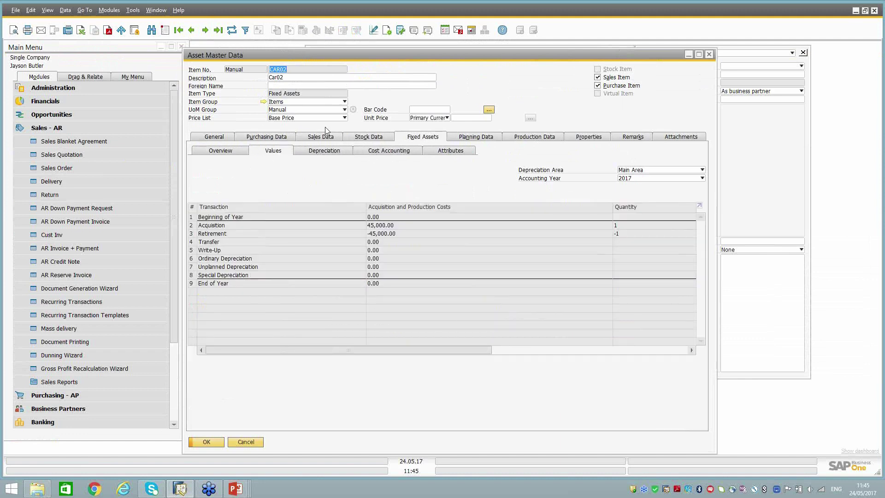
{"action": "double_click", "coordinate": [420, 59]}
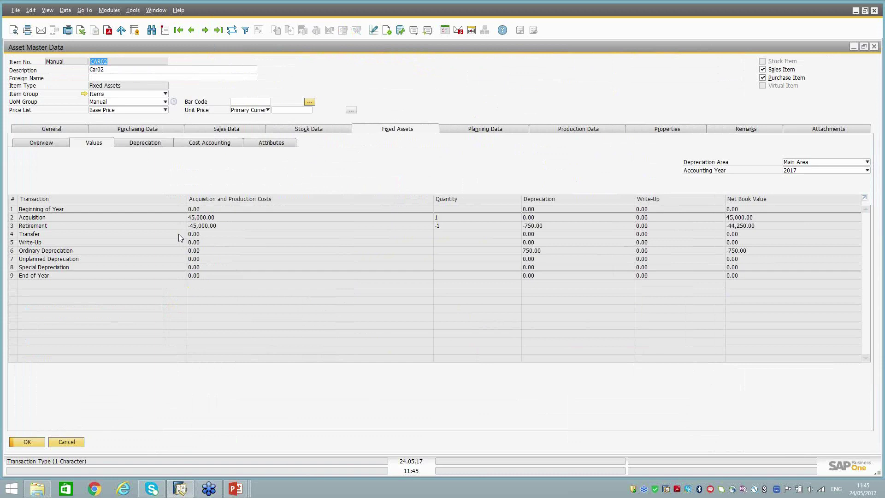
View the asset transaction report for CAR02, and close the report, the asset record, the invoice and the retirement.
{"action": "right_click", "coordinate": [434, 176]}
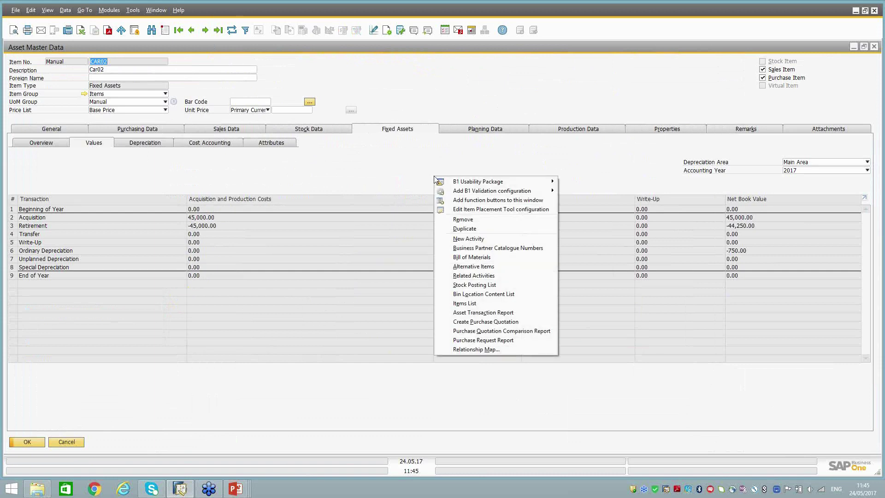
{"action": "left_click", "coordinate": [482, 313]}
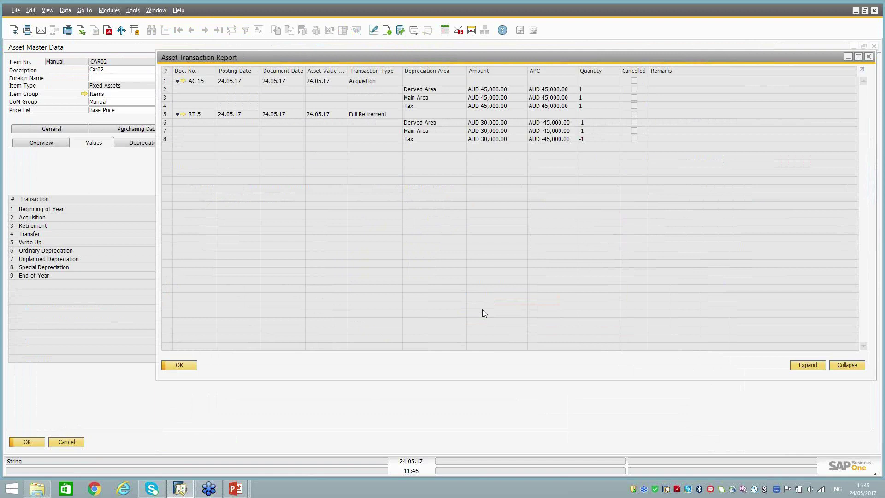
{"action": "key", "text": "Escape"}
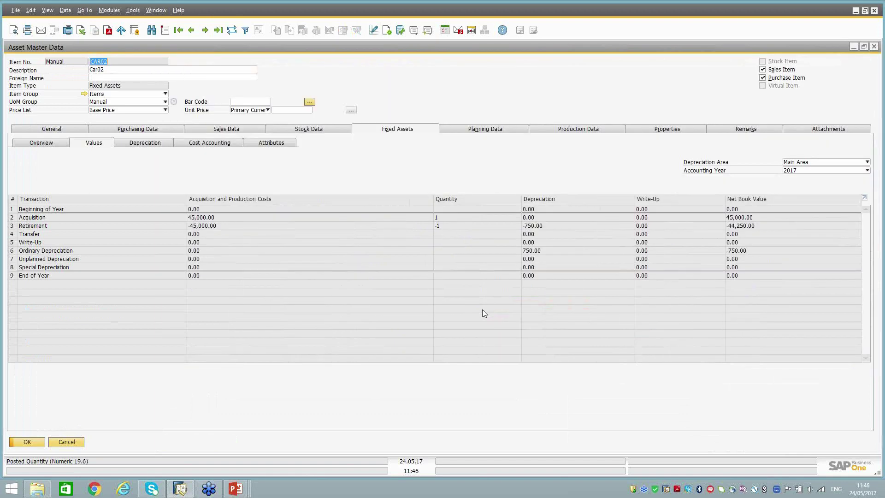
{"action": "left_click", "coordinate": [65, 444]}
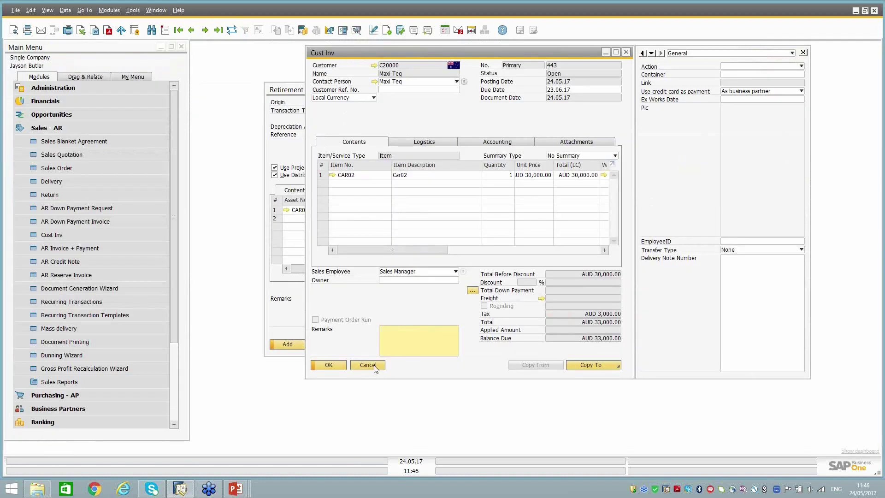
{"action": "left_click", "coordinate": [375, 366]}
{"action": "left_click", "coordinate": [324, 344]}
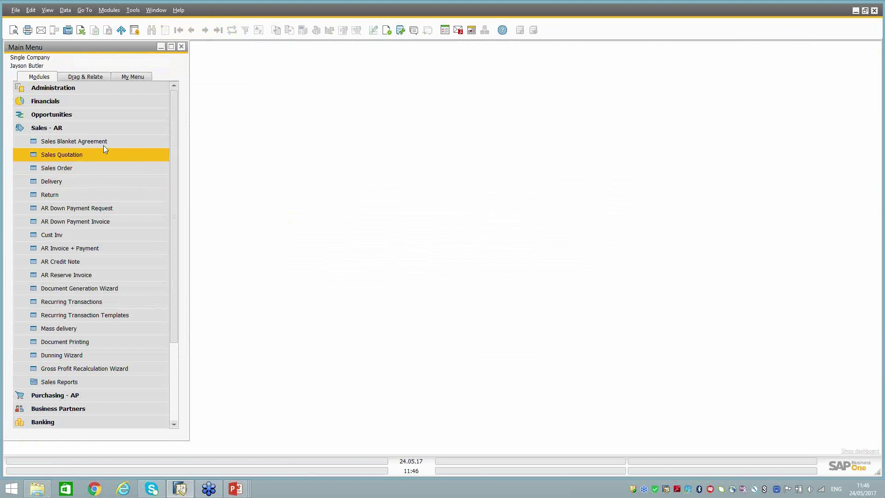
Start a fixed asset revaluation for CAR01 with a revaluation percentage of 110.
{"action": "left_click", "coordinate": [86, 131]}
{"action": "left_click", "coordinate": [76, 103]}
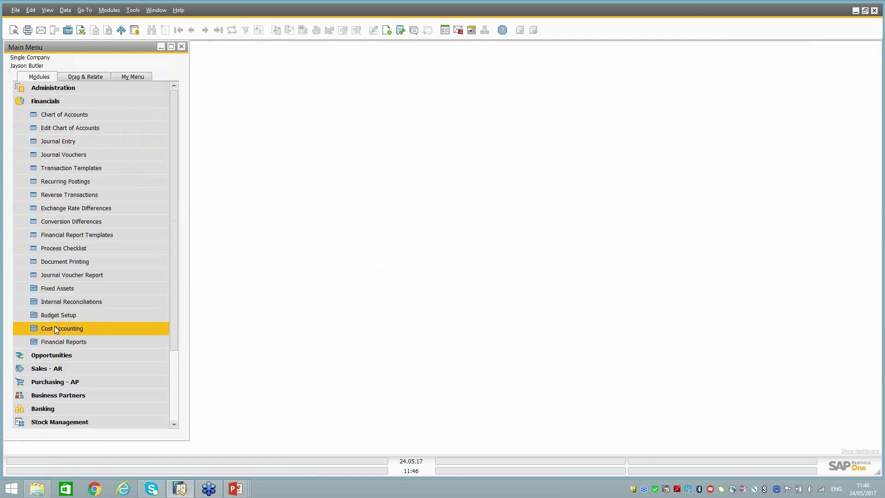
{"action": "left_click", "coordinate": [60, 342]}
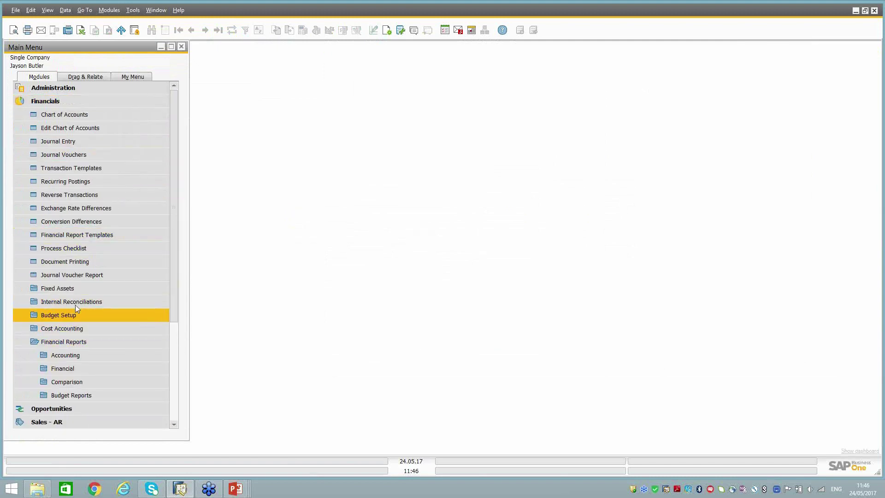
{"action": "left_click", "coordinate": [70, 288]}
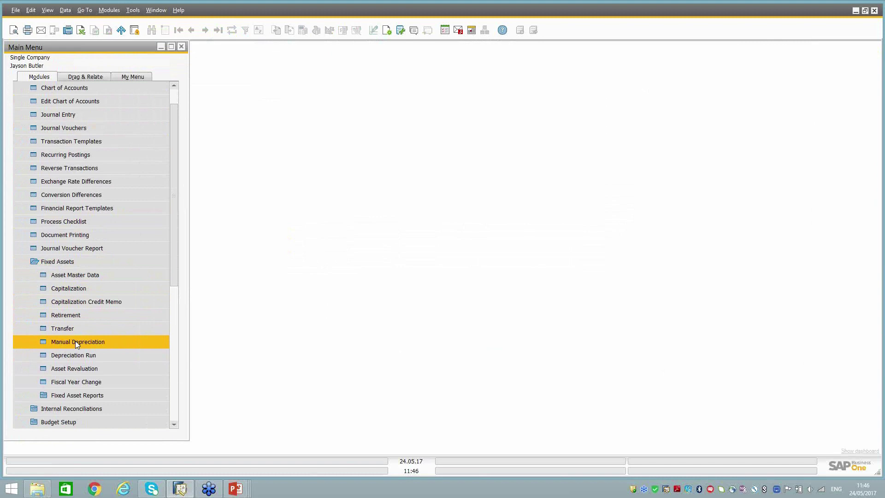
{"action": "left_click", "coordinate": [71, 368]}
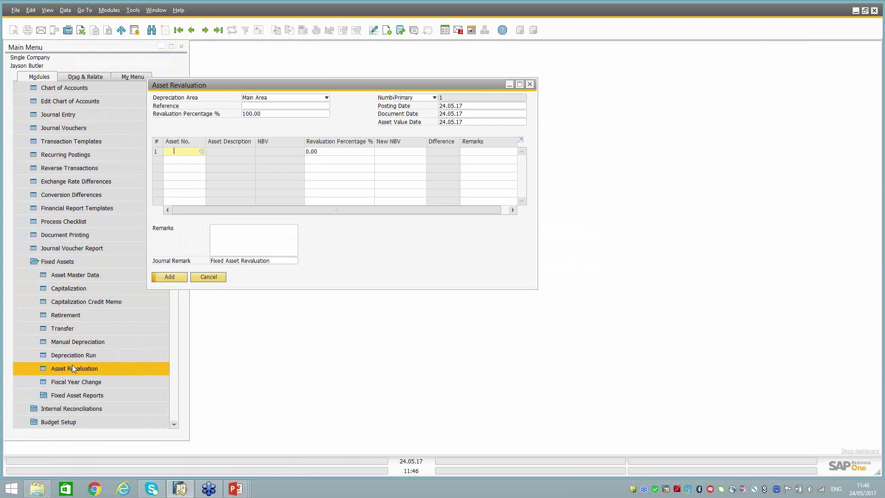
{"action": "key", "text": "Tab"}
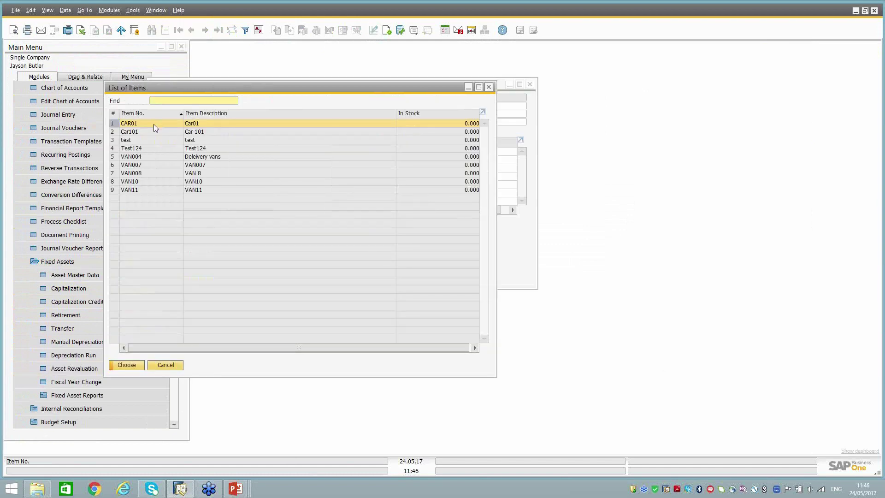
{"action": "double_click", "coordinate": [153, 124]}
{"action": "left_click", "coordinate": [364, 153]}
{"action": "type", "text": "110"}
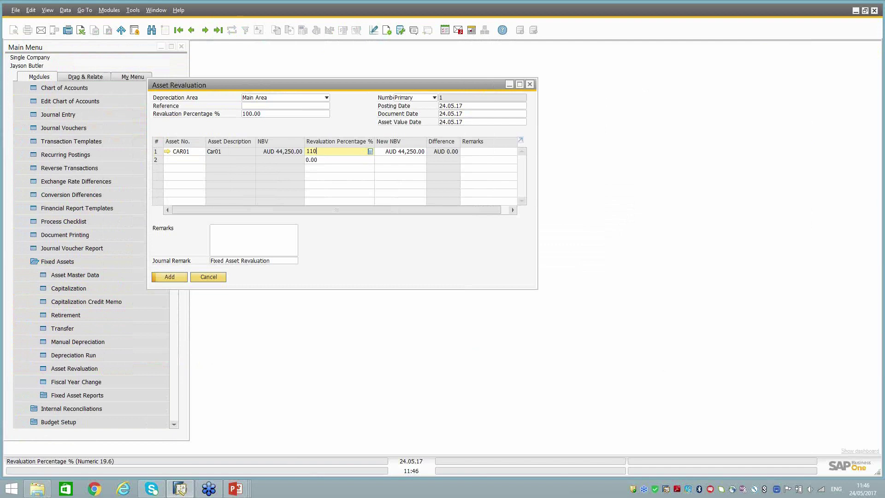
{"action": "key", "text": "Tab"}
Set CAR01's revaluation percentage back to 100, enter a new NBV of 50000, and discard the revaluation without adding it.
{"action": "left_click", "coordinate": [344, 152]}
{"action": "type", "text": "100.0"}
{"action": "key", "text": "BackSpace"}
{"action": "key", "text": "Tab"}
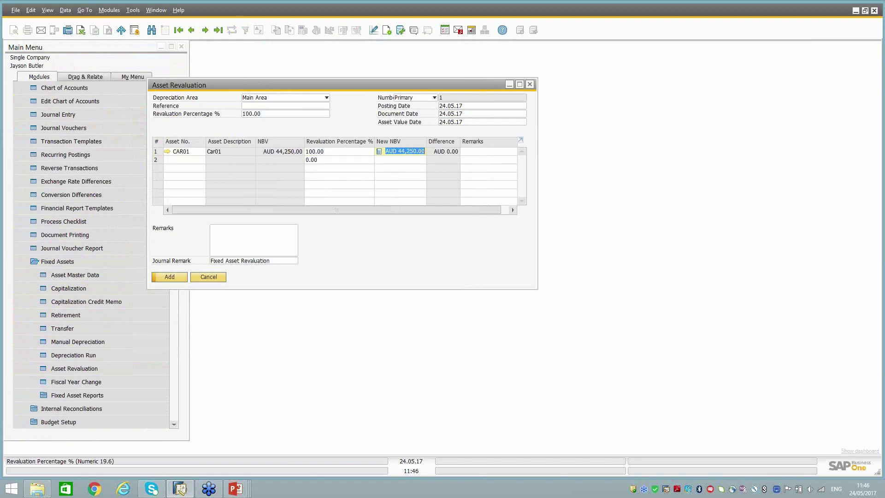
{"action": "type", "text": "50000"}
{"action": "key", "text": "Tab"}
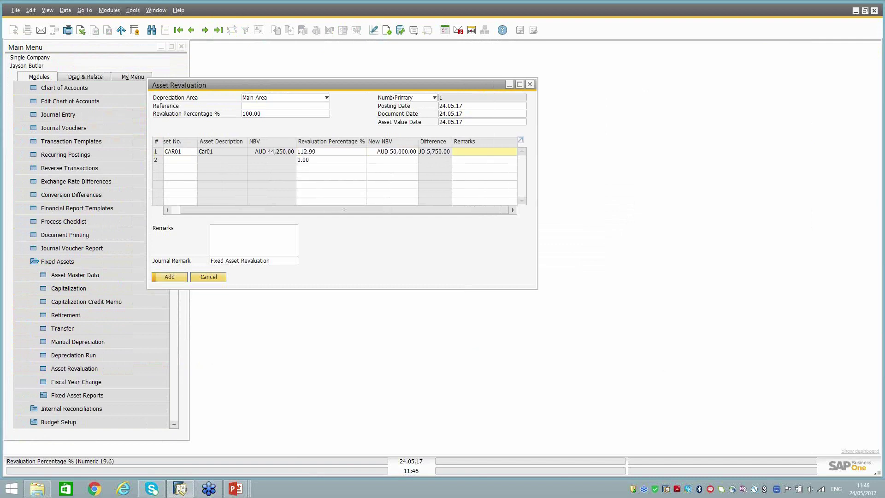
{"action": "right_click", "coordinate": [343, 115]}
{"action": "mouse_move", "coordinate": [383, 133]}
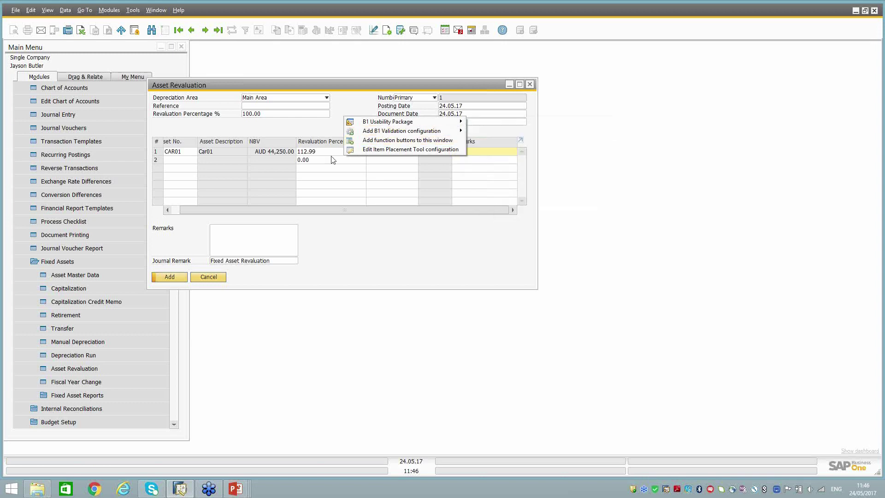
{"action": "left_click", "coordinate": [351, 104]}
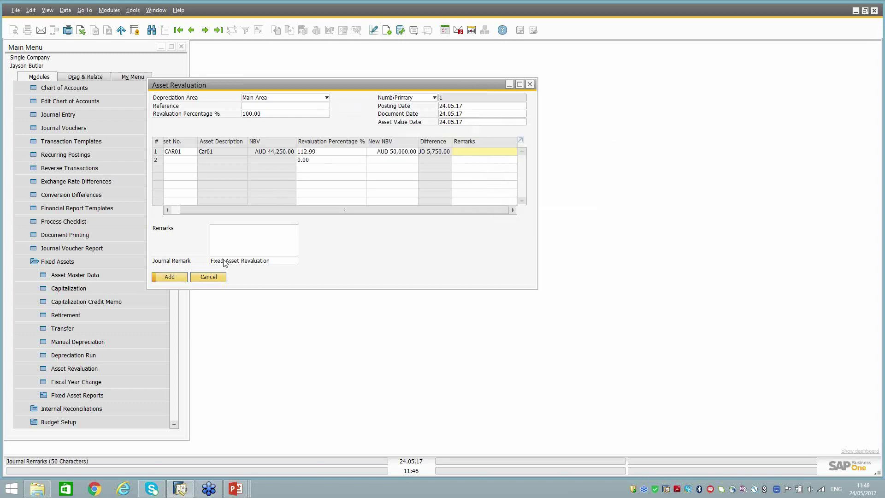
{"action": "left_click", "coordinate": [208, 277]}
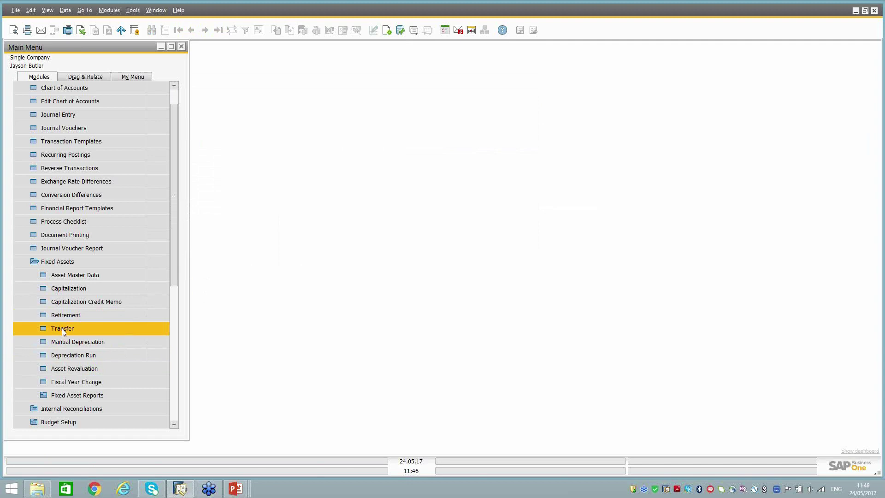
Start an asset transfer with VAN008 as the source asset and VAN005 as the target asset.
{"action": "left_click", "coordinate": [62, 328]}
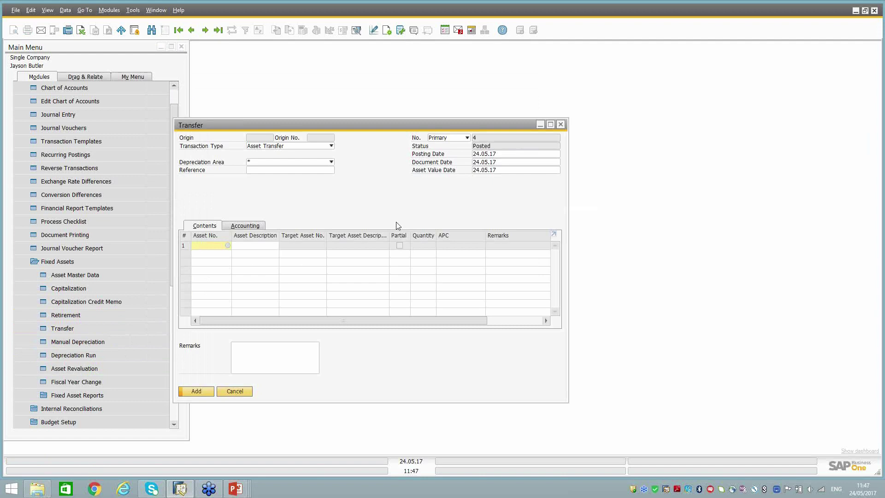
{"action": "type", "text": "VAN008"}
{"action": "key", "text": "Tab"}
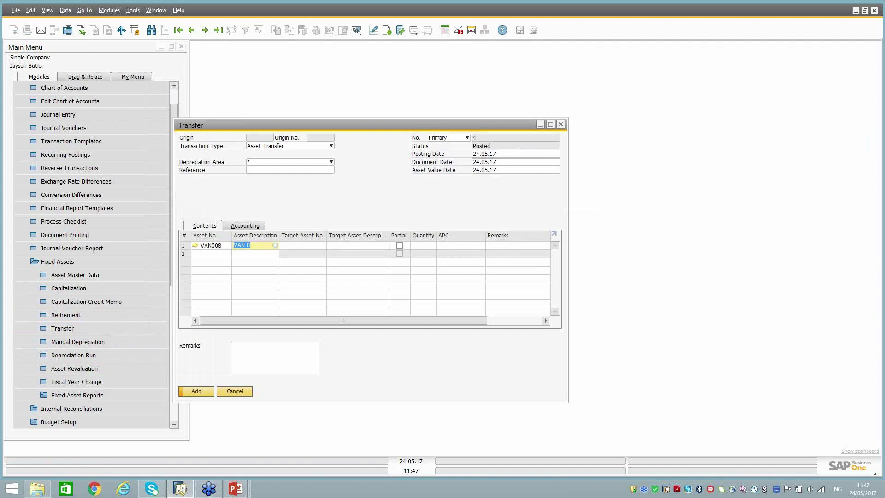
{"action": "key", "text": "Tab"}
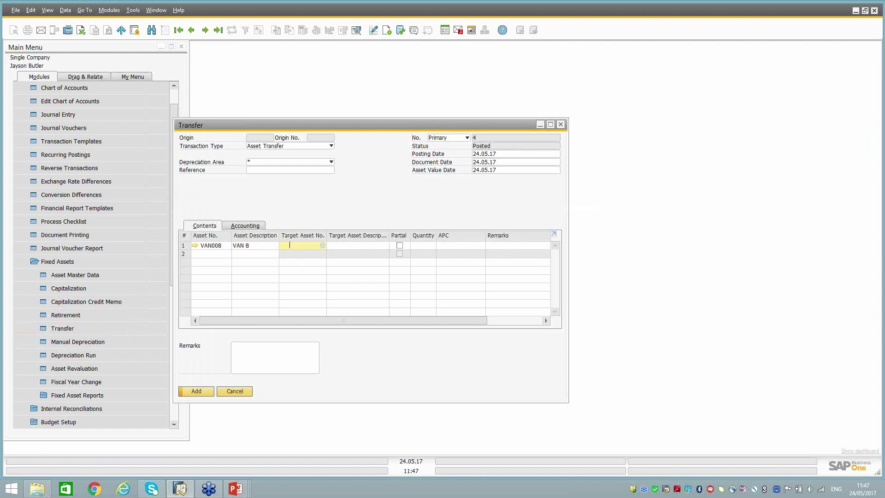
{"action": "type", "text": "van00"}
{"action": "key", "text": "Tab"}
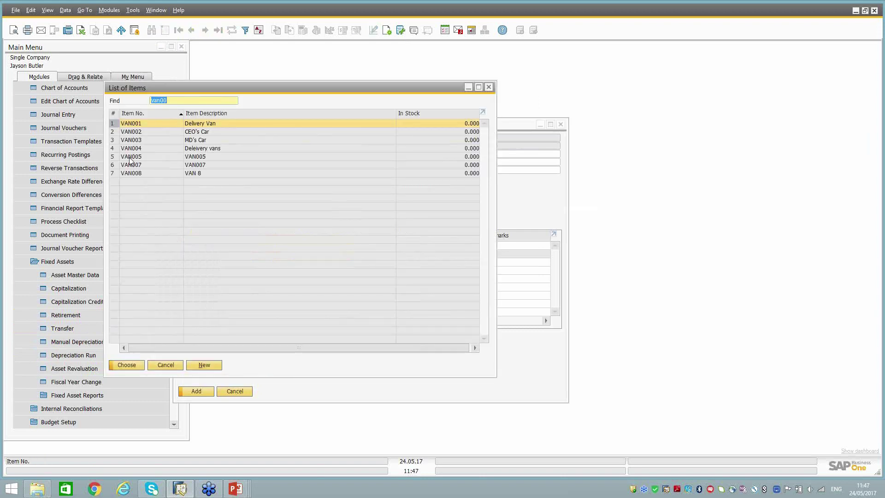
{"action": "double_click", "coordinate": [130, 160]}
Preview the journal entry for the VAN008 transfer, and cancel the transfer without adding it.
{"action": "right_click", "coordinate": [324, 208]}
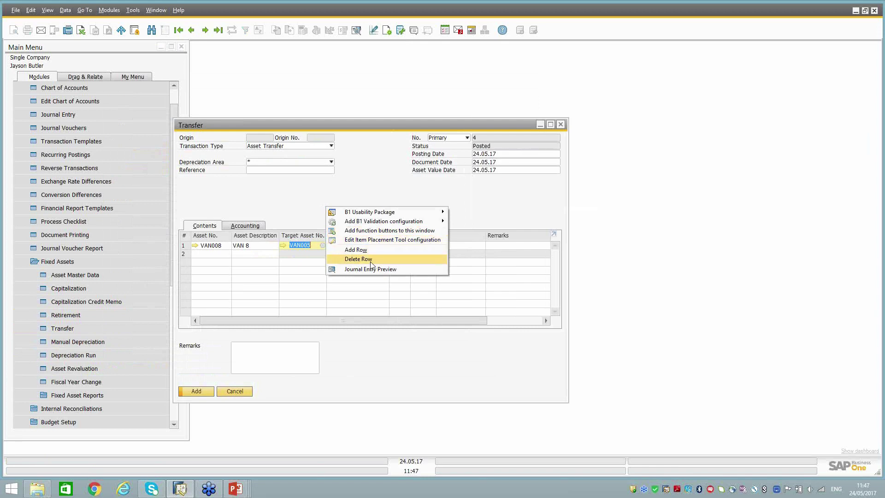
{"action": "left_click", "coordinate": [368, 268]}
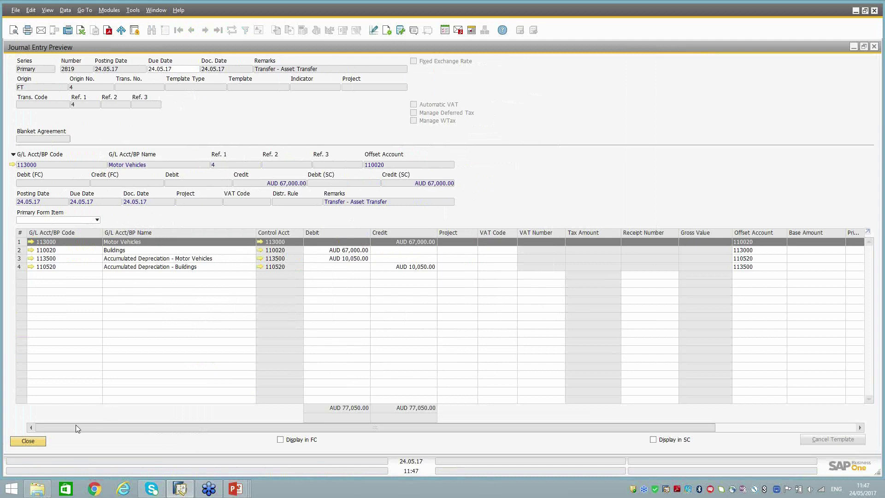
{"action": "left_click", "coordinate": [29, 441]}
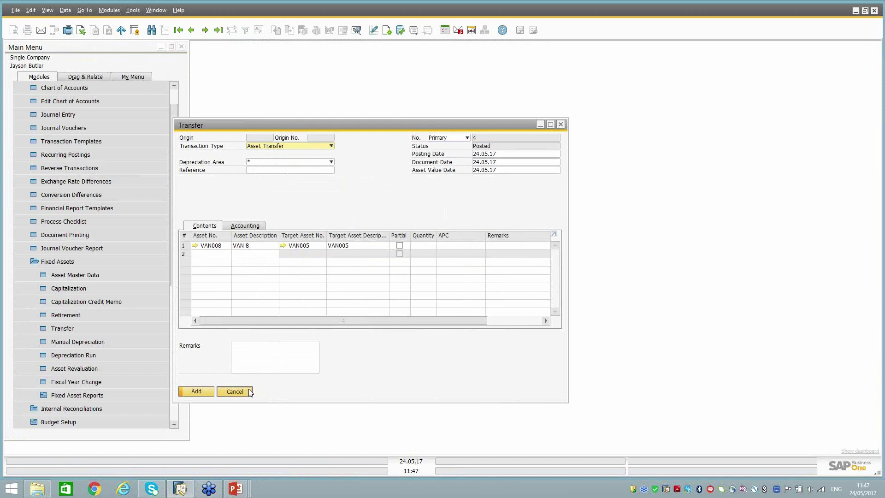
{"action": "left_click", "coordinate": [249, 392]}
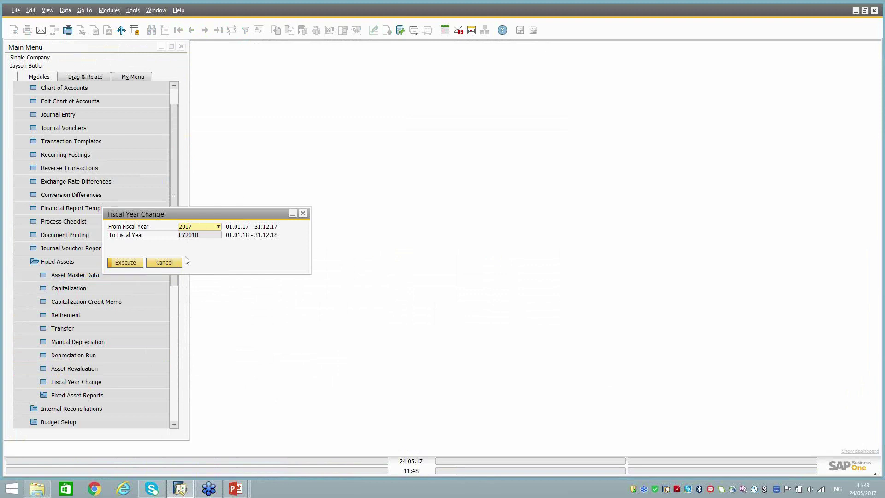
Leave the fiscal year change unexecuted and run the asset depreciation forecast report with its default selection criteria.
{"action": "left_click", "coordinate": [164, 263]}
{"action": "scroll", "coordinate": [57, 256], "scroll_direction": "down", "scroll_amount": 2}
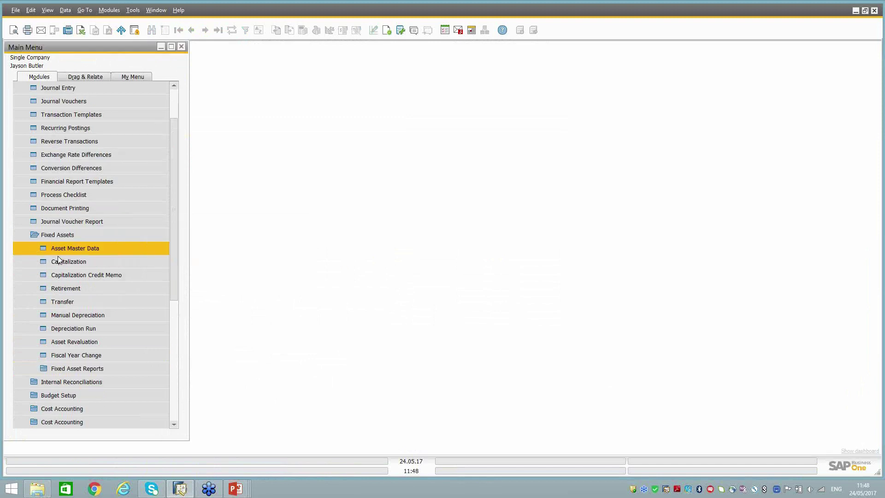
{"action": "left_click", "coordinate": [70, 353]}
{"action": "scroll", "coordinate": [106, 339], "scroll_direction": "down", "scroll_amount": 1}
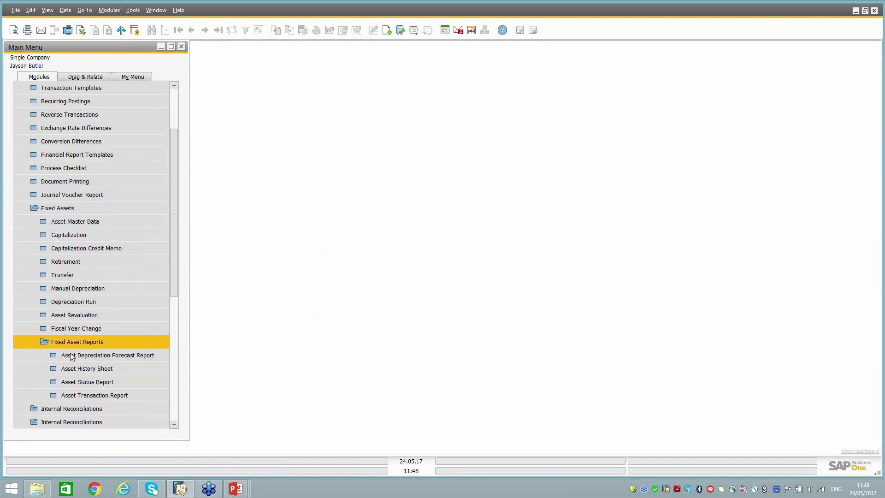
{"action": "left_click", "coordinate": [136, 326]}
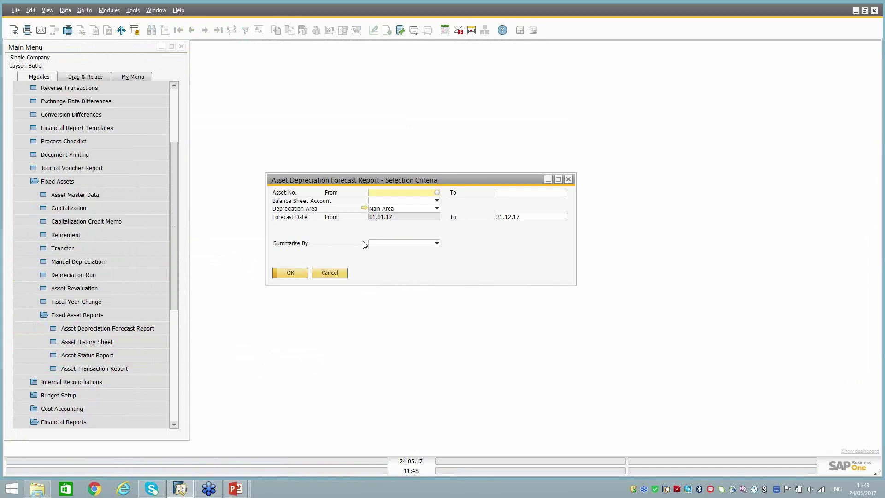
{"action": "left_click", "coordinate": [288, 275]}
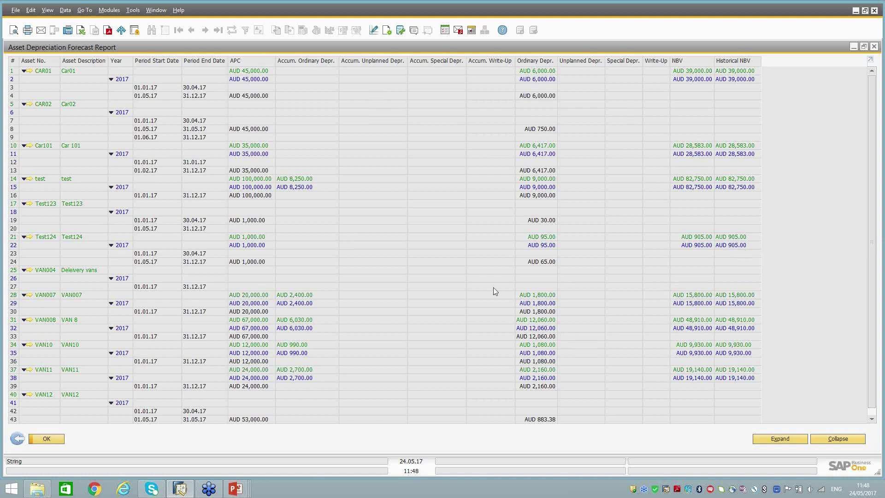
Leave the asset depreciation forecast report and run the asset history sheet with its default selection criteria.
{"action": "scroll", "coordinate": [493, 288], "scroll_direction": "down", "scroll_amount": 1}
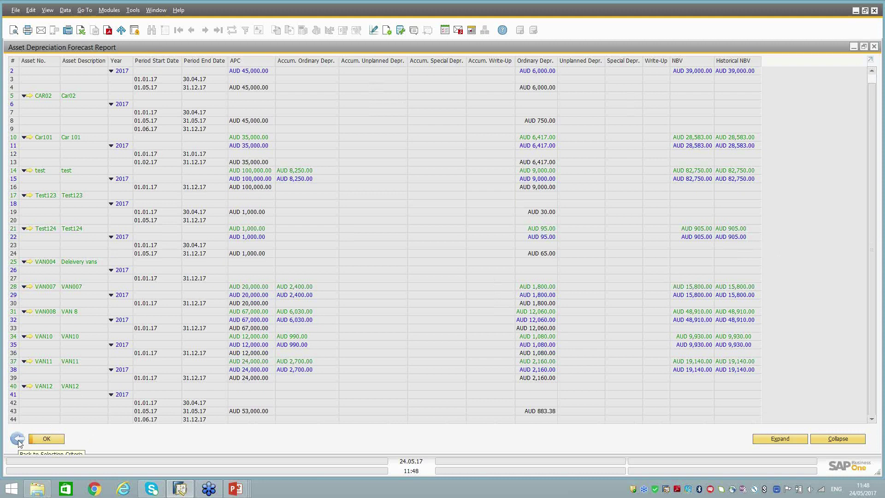
{"action": "left_click", "coordinate": [17, 439]}
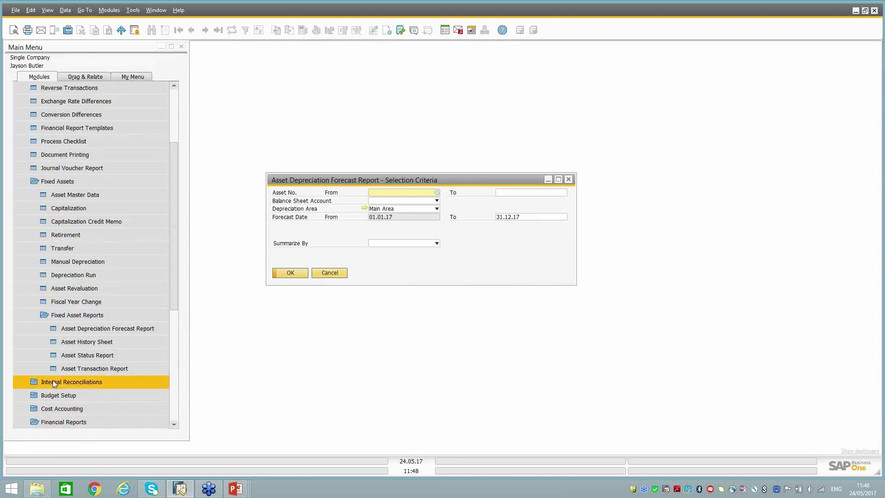
{"action": "left_click", "coordinate": [95, 347]}
{"action": "left_click", "coordinate": [283, 267]}
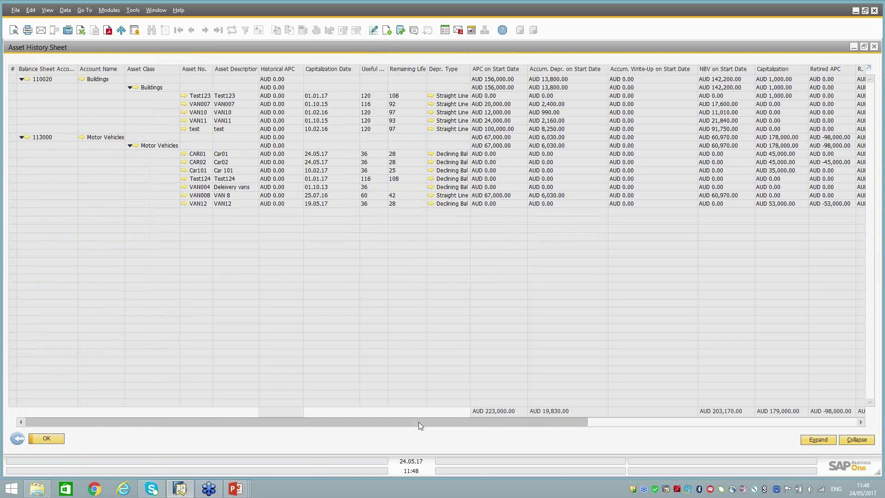
Examine the asset history sheet through to the end-date values, and close it and both reports' selection criteria.
{"action": "left_click_drag", "start_coordinate": [418, 422], "coordinate": [646, 437]}
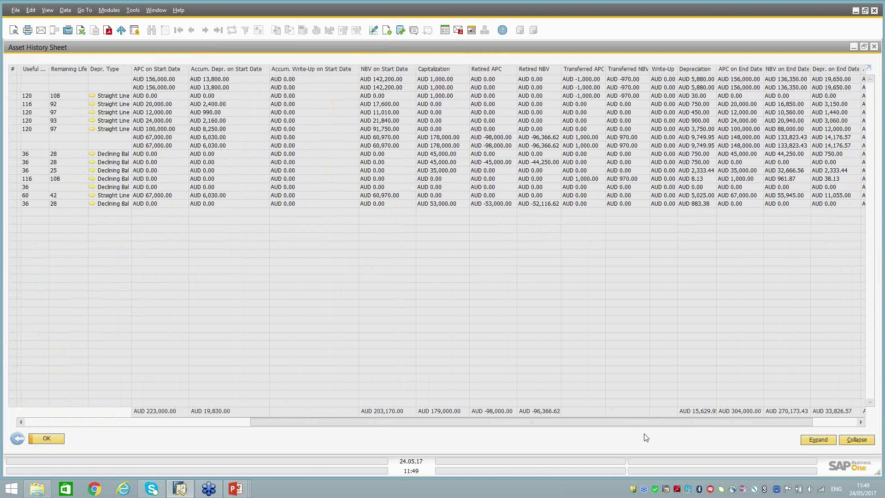
{"action": "left_click", "coordinate": [19, 439]}
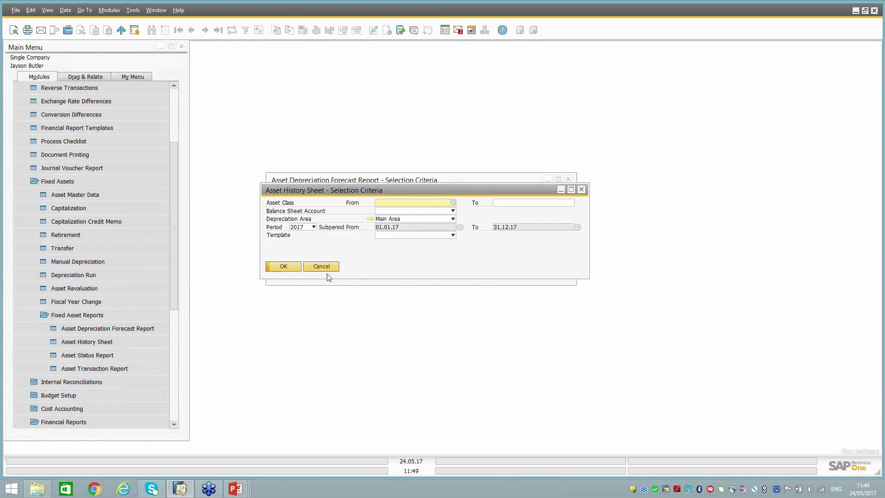
{"action": "left_click", "coordinate": [321, 267]}
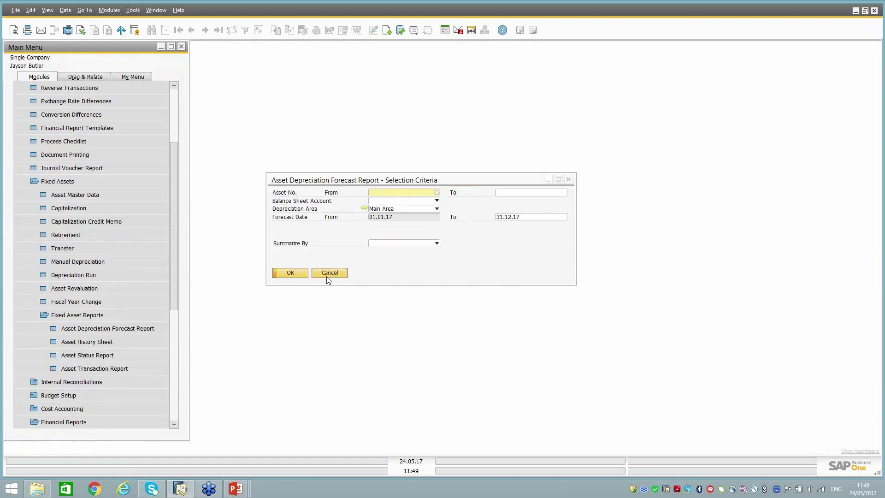
{"action": "left_click", "coordinate": [328, 276]}
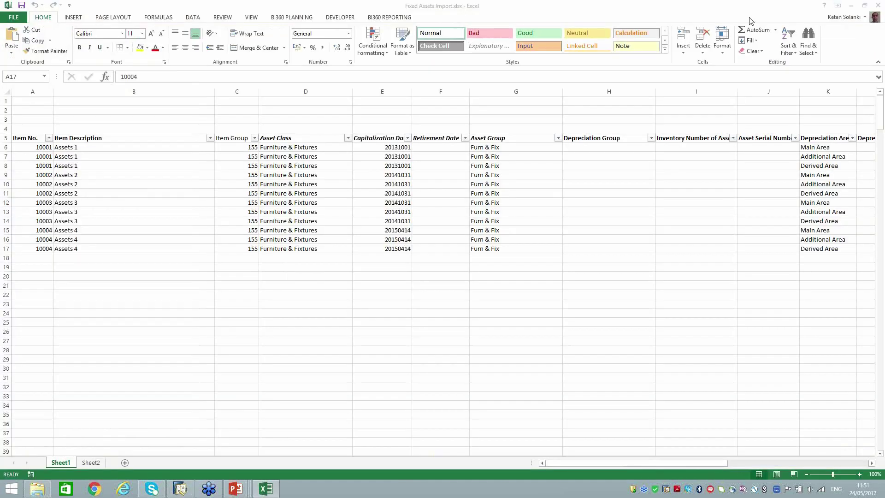
Switch to Fixed Assets Import.xlsx in Excel, enlarge the sheet to 110%, and examine the item number, description and three depreciation area rows of Assets 1.
{"action": "left_click", "coordinate": [750, 18]}
{"action": "left_click", "coordinate": [106, 158]}
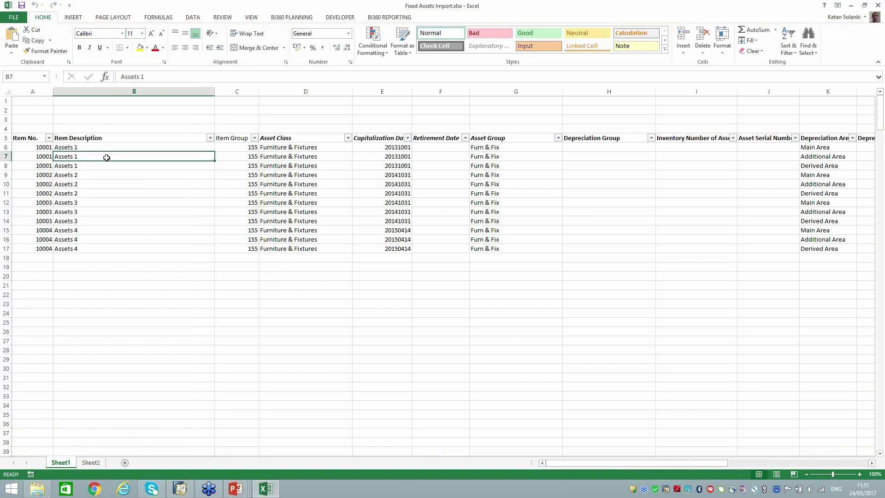
{"action": "left_click", "coordinate": [860, 474]}
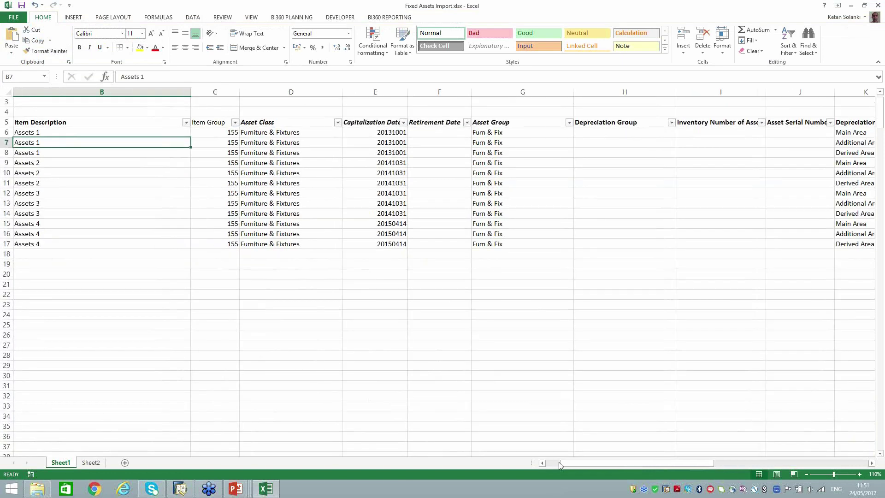
{"action": "left_click", "coordinate": [559, 462]}
{"action": "left_click", "coordinate": [37, 132]}
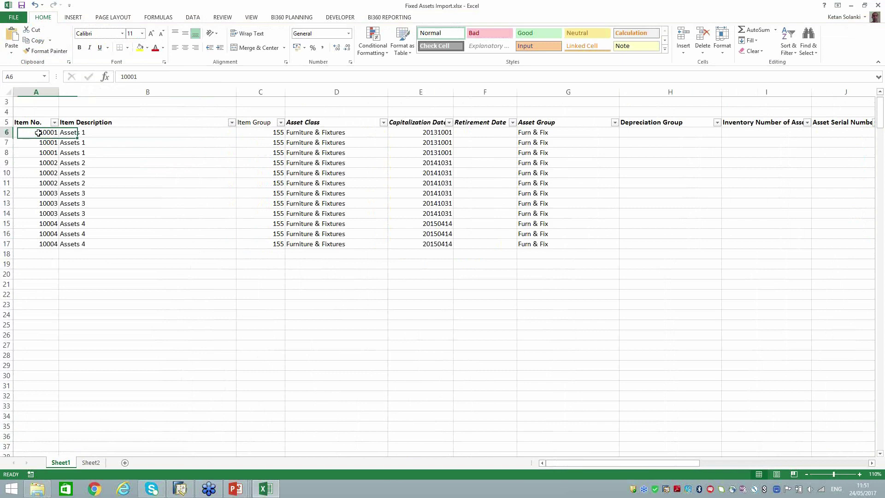
{"action": "left_click", "coordinate": [76, 133]}
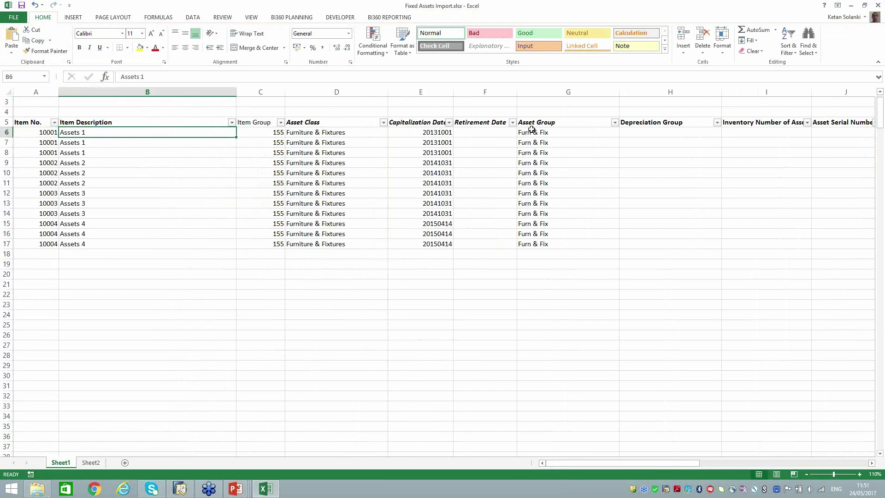
{"action": "left_click", "coordinate": [871, 463]}
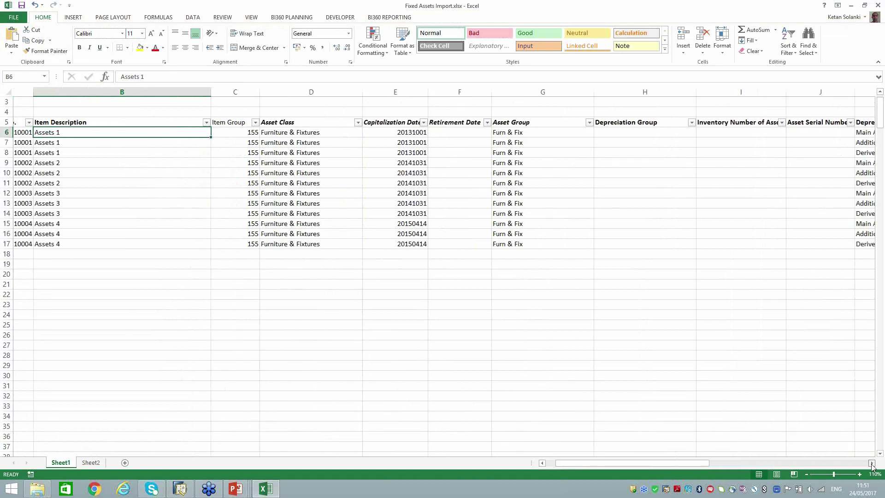
{"action": "left_click", "coordinate": [871, 463]}
{"action": "left_click", "coordinate": [871, 463]}
{"action": "left_click_drag", "start_coordinate": [682, 132], "coordinate": [684, 155]}
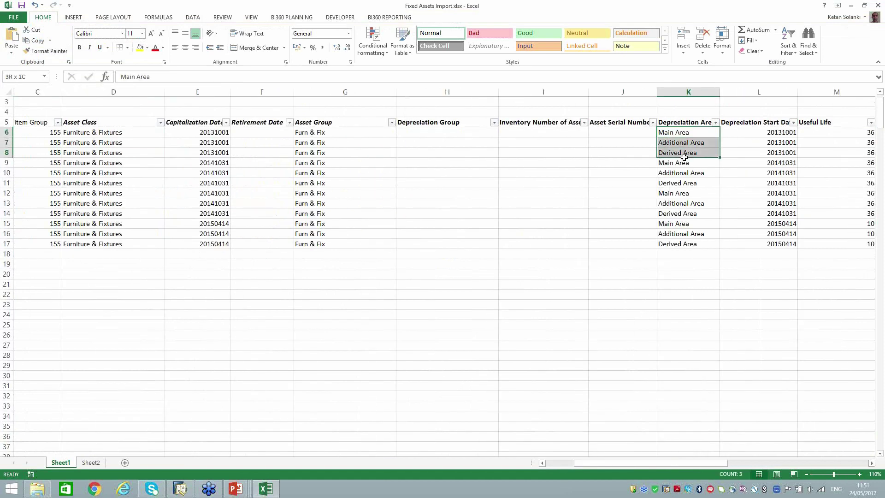
Narrow the Item Description column and examine the description, capitalization date and asset group across the three Assets 1 rows.
{"action": "left_click", "coordinate": [560, 462]}
{"action": "left_click", "coordinate": [560, 462]}
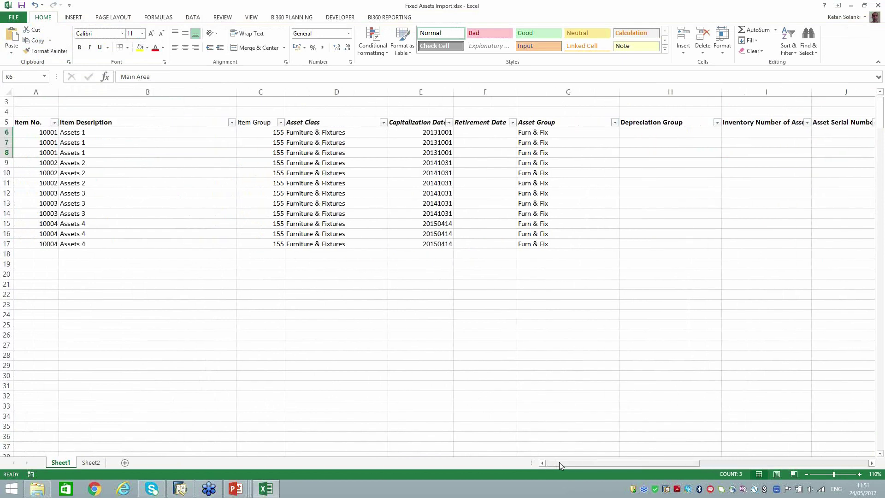
{"action": "left_click_drag", "start_coordinate": [236, 92], "coordinate": [148, 100]}
{"action": "left_click_drag", "start_coordinate": [70, 132], "coordinate": [72, 152]}
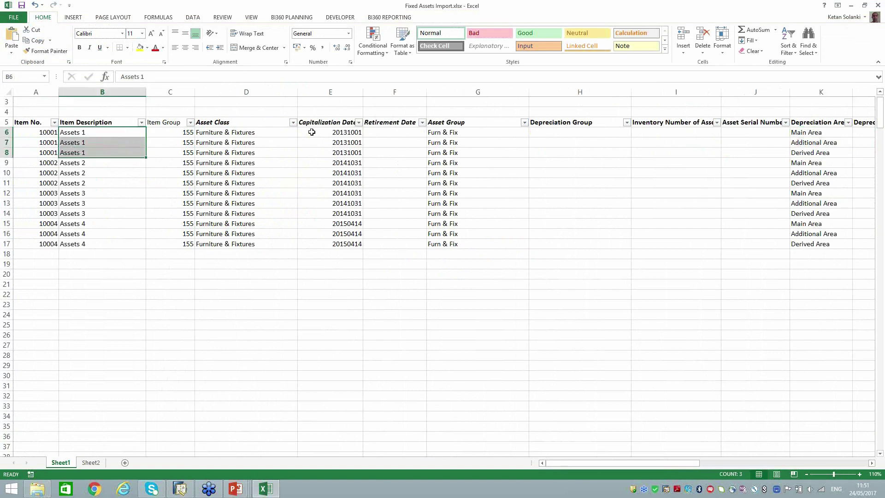
{"action": "left_click_drag", "start_coordinate": [324, 131], "coordinate": [332, 153]}
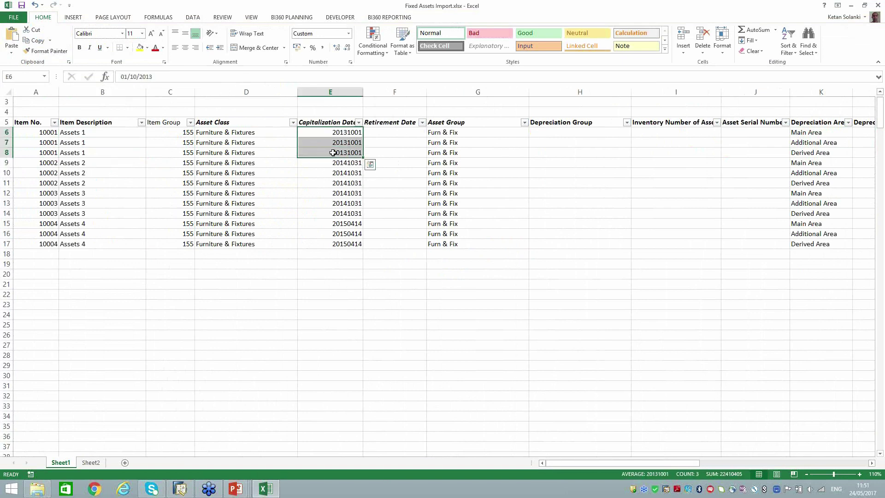
{"action": "left_click", "coordinate": [442, 131]}
{"action": "left_click_drag", "start_coordinate": [443, 132], "coordinate": [446, 157]}
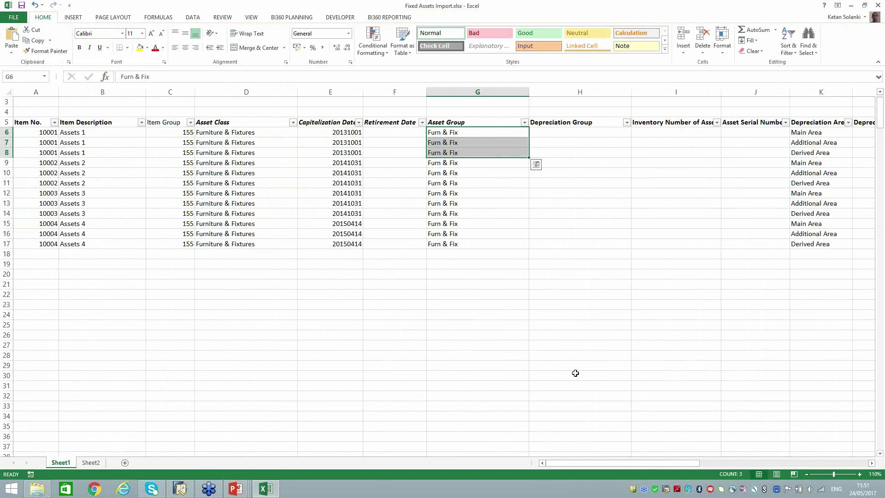
Examine the depreciation start date, useful life and depreciation type across the three Assets 1 rows.
{"action": "left_click", "coordinate": [871, 463]}
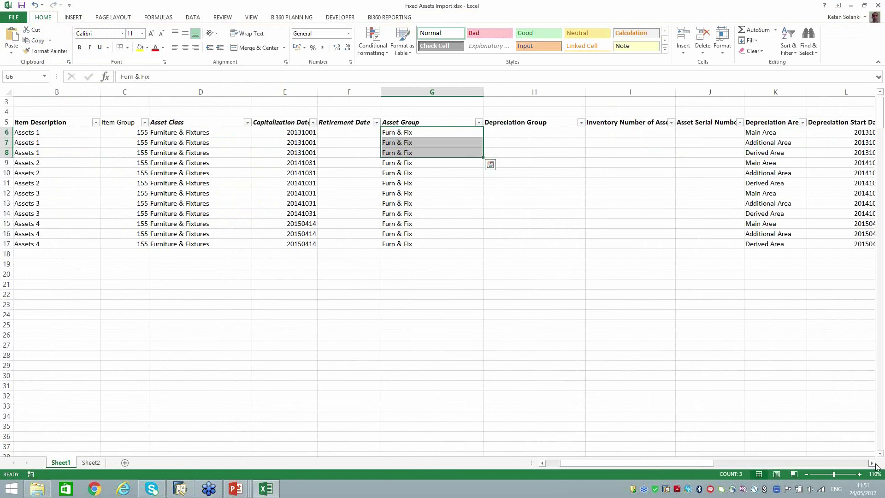
{"action": "left_click", "coordinate": [872, 463]}
{"action": "left_click", "coordinate": [873, 463]}
{"action": "left_click", "coordinate": [872, 463]}
{"action": "left_click_drag", "start_coordinate": [632, 133], "coordinate": [634, 153]}
{"action": "left_click_drag", "start_coordinate": [700, 135], "coordinate": [704, 152]}
{"action": "left_click_drag", "start_coordinate": [754, 134], "coordinate": [788, 149]}
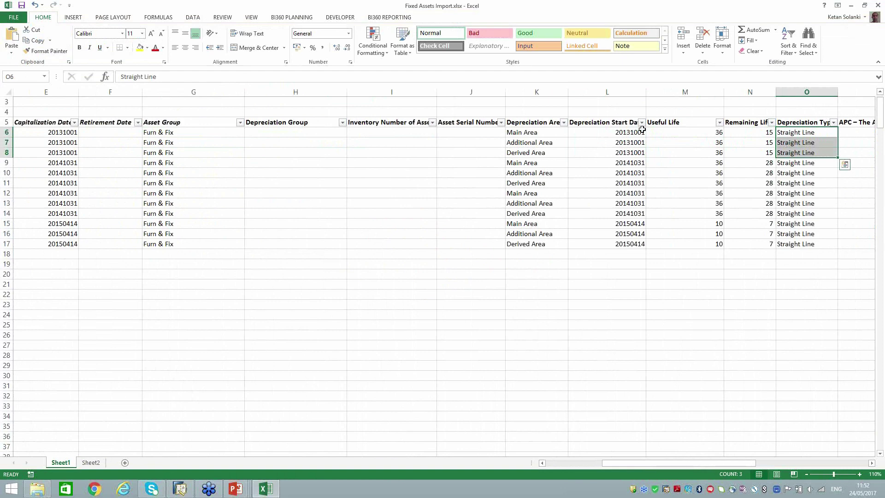
Inspect the first row's depreciation start date, remaining and useful life, acquisition cost and accumulated ordinary depreciation, and return to the first columns.
{"action": "left_click", "coordinate": [620, 132]}
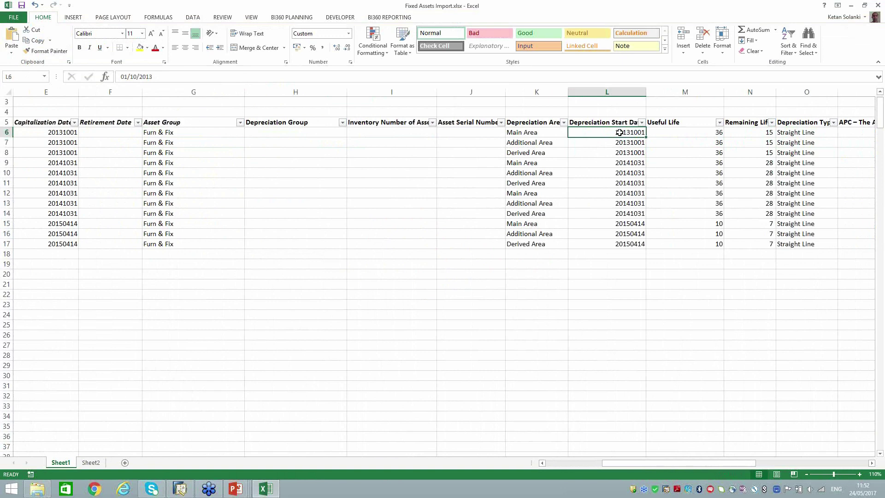
{"action": "left_click", "coordinate": [744, 133]}
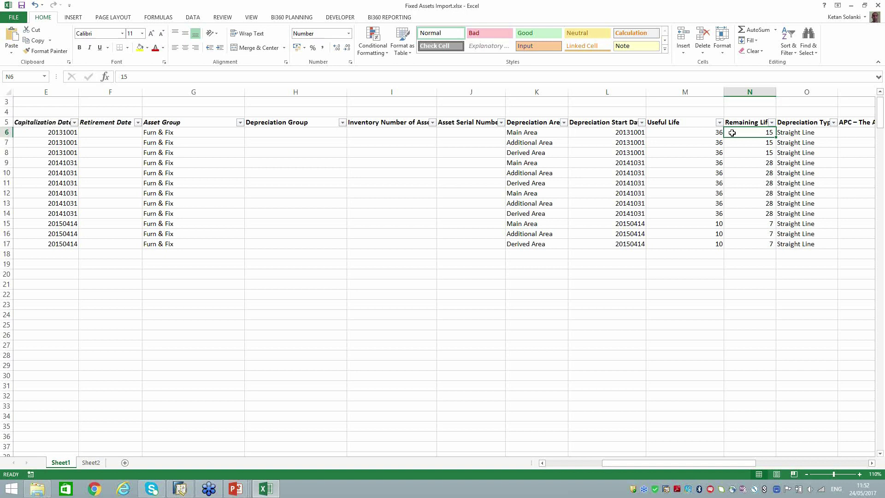
{"action": "key", "text": "Left"}
{"action": "left_click_drag", "start_coordinate": [750, 463], "coordinate": [835, 464]}
{"action": "key", "text": "Right"}
{"action": "key", "text": "Right"}
{"action": "key", "text": "Right"}
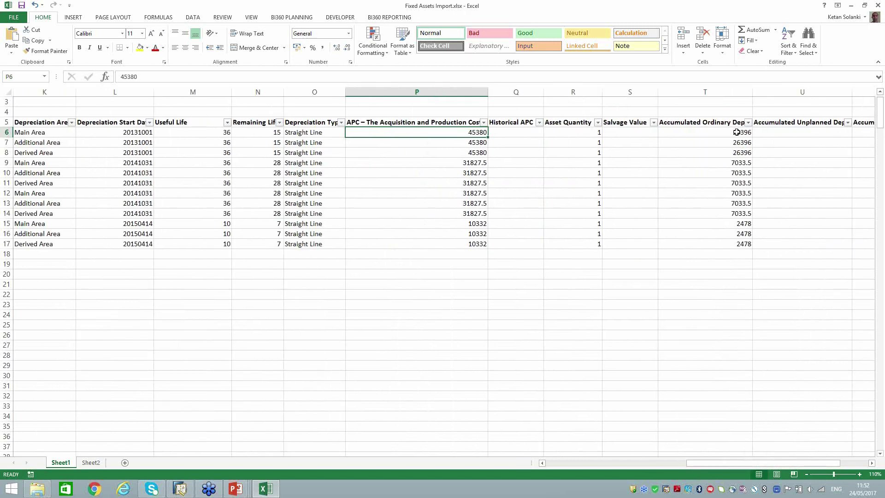
{"action": "left_click", "coordinate": [736, 132]}
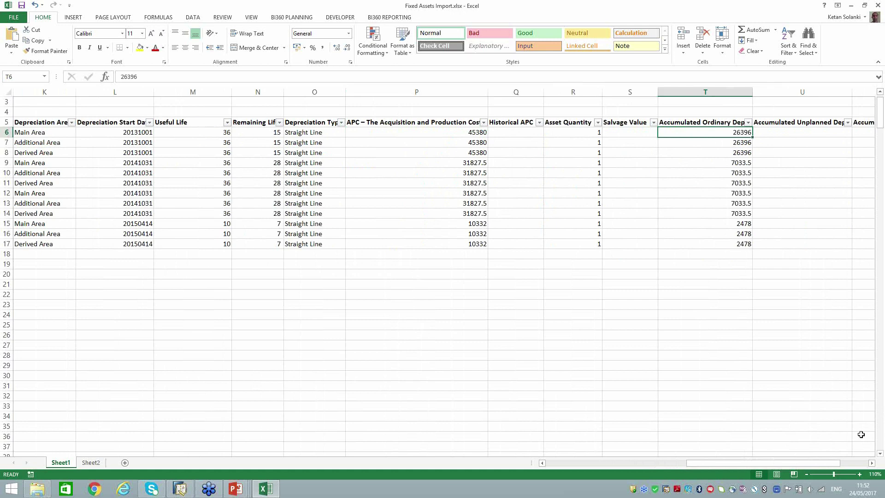
{"action": "left_click_drag", "start_coordinate": [841, 463], "coordinate": [695, 418]}
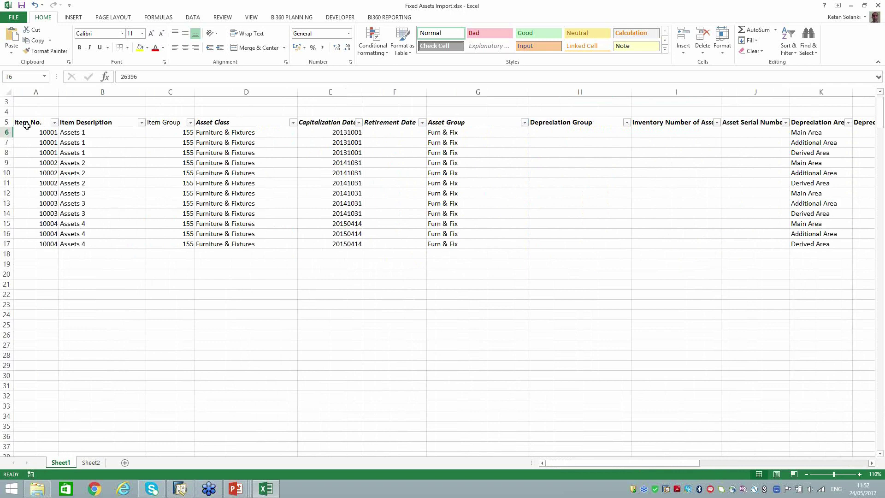
Switch to SAP Business One, open the import of fixed asset master data from Microsoft Excel, and list the object fields available for column D.
{"action": "left_click", "coordinate": [185, 492]}
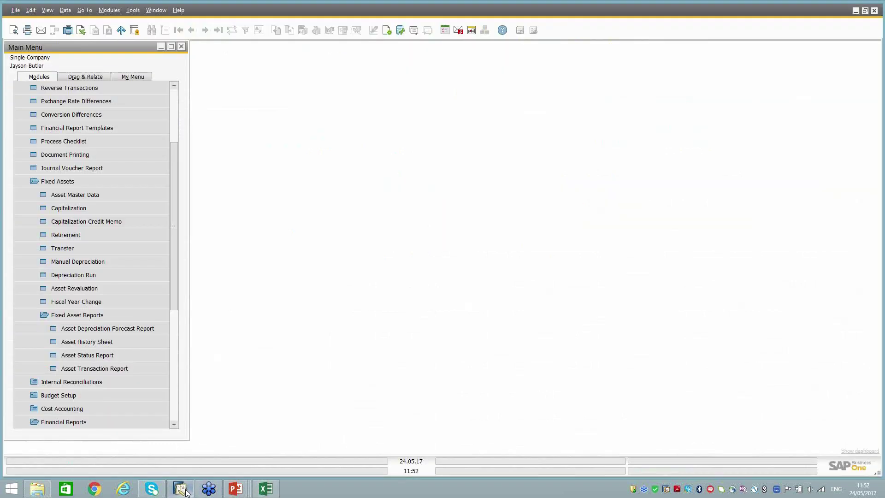
{"action": "left_click", "coordinate": [174, 110]}
{"action": "left_click", "coordinate": [77, 88]}
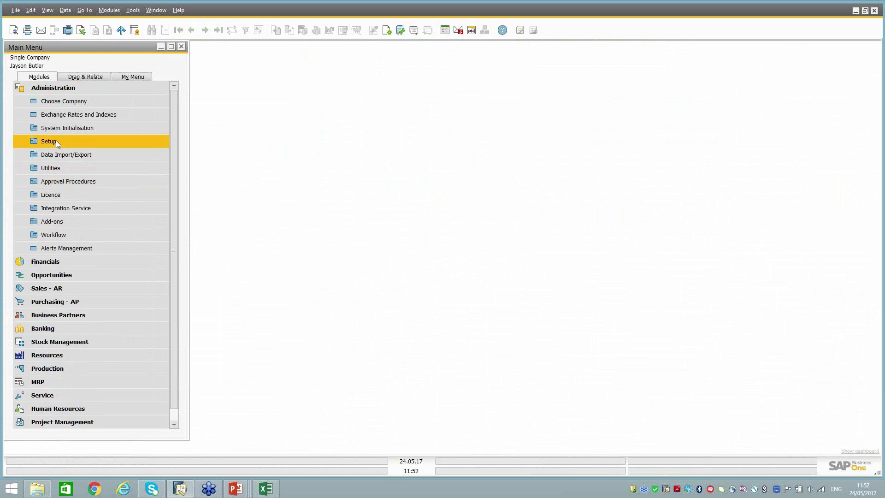
{"action": "left_click", "coordinate": [52, 156]}
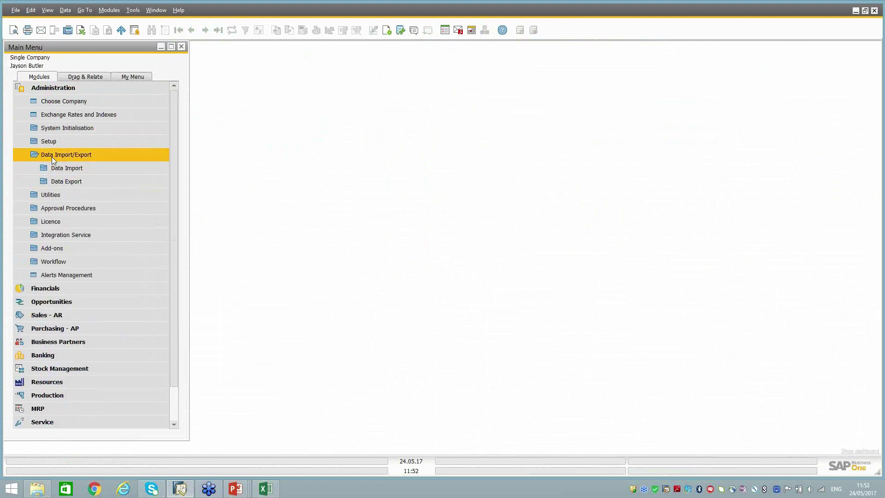
{"action": "left_click", "coordinate": [62, 169]}
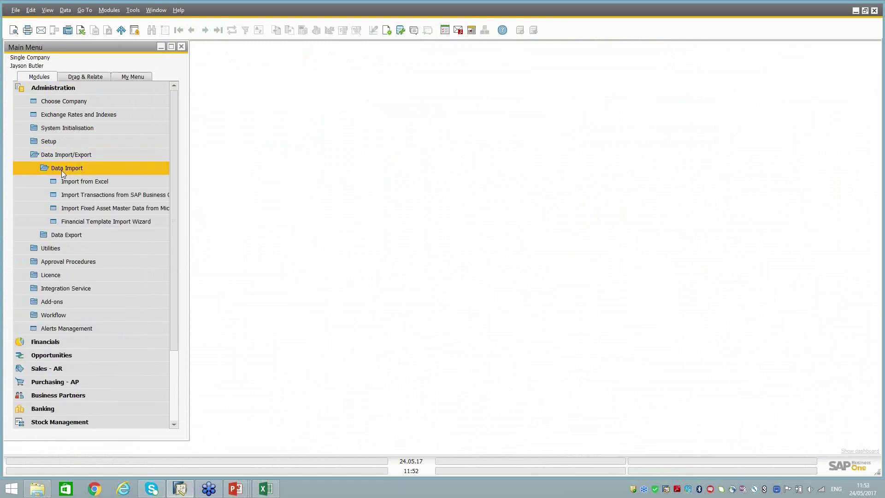
{"action": "left_click", "coordinate": [83, 209]}
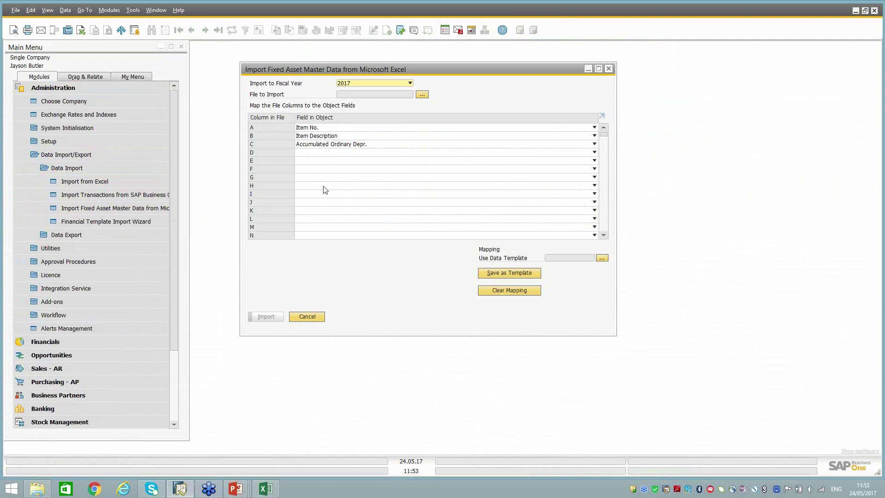
{"action": "left_click", "coordinate": [306, 154]}
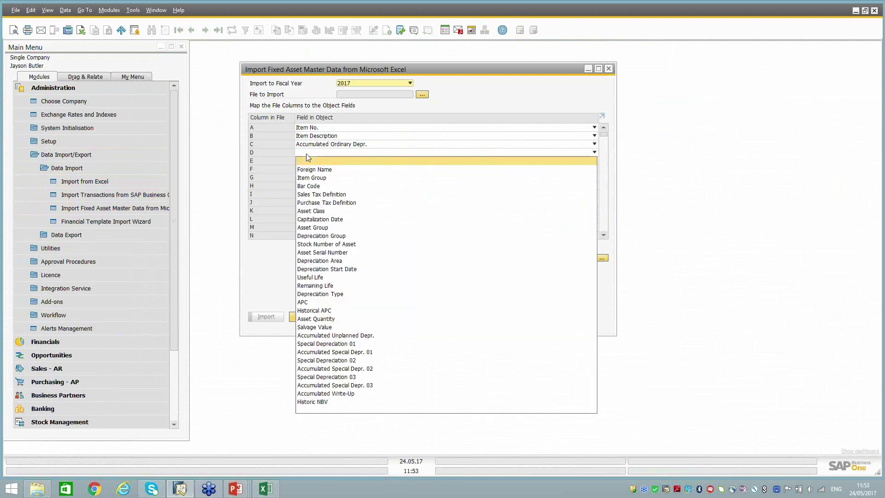